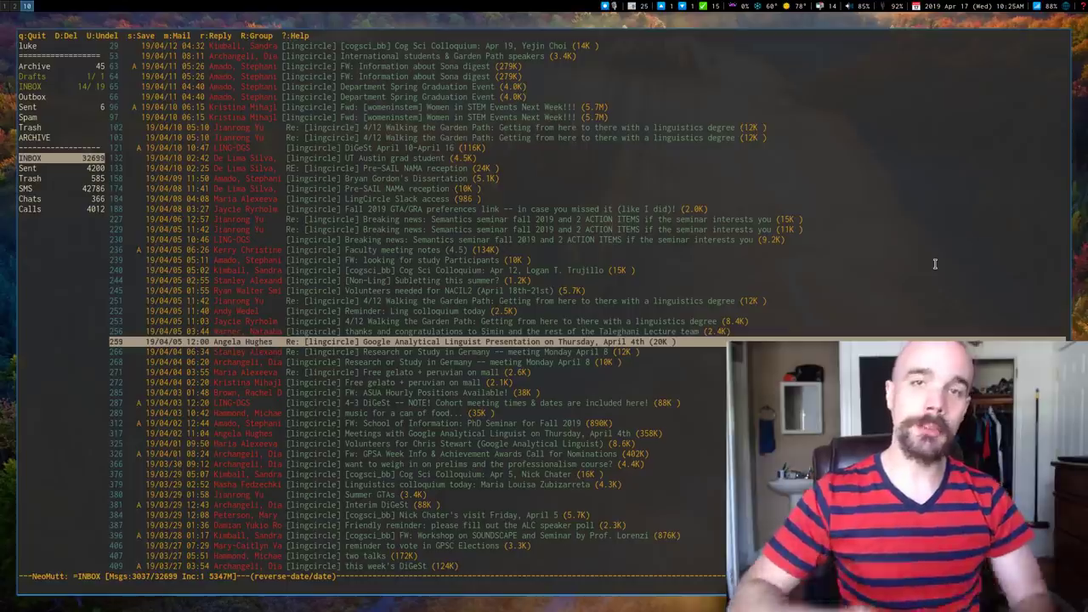
Browse a few messages in the colored index, then bring up the cock.li home page in Firefox.
key(k)
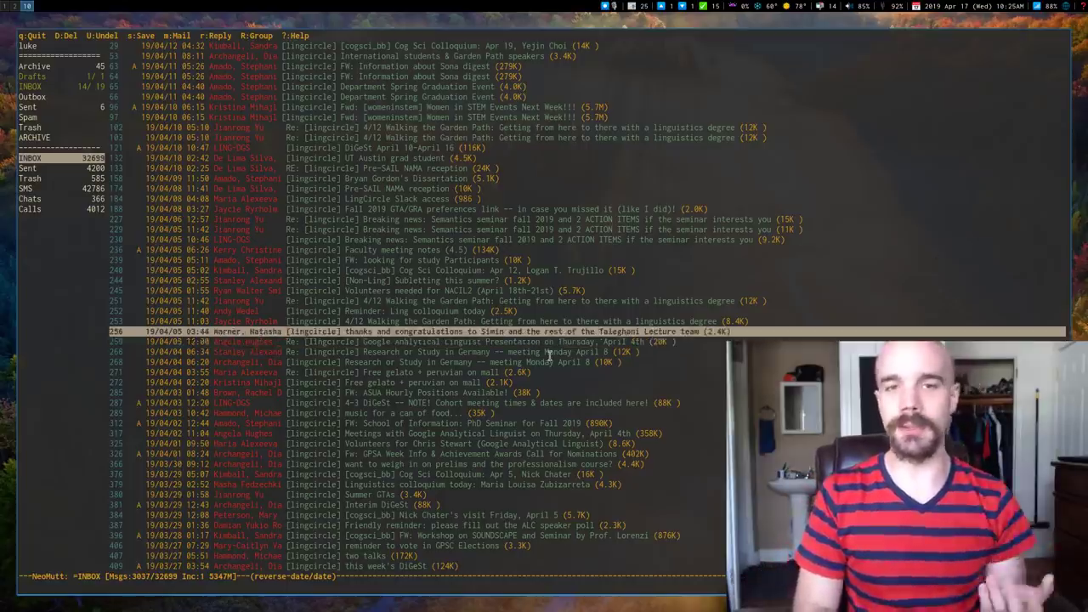
key(k)
key(k)
key(k)
key(k)
key(k)
key(k)
key(k)
key(k)
key(k)
key(j)
key(j)
key(j)
key(j)
key(j)
key(j)
key(j)
key(j)
key(j)
key(j)
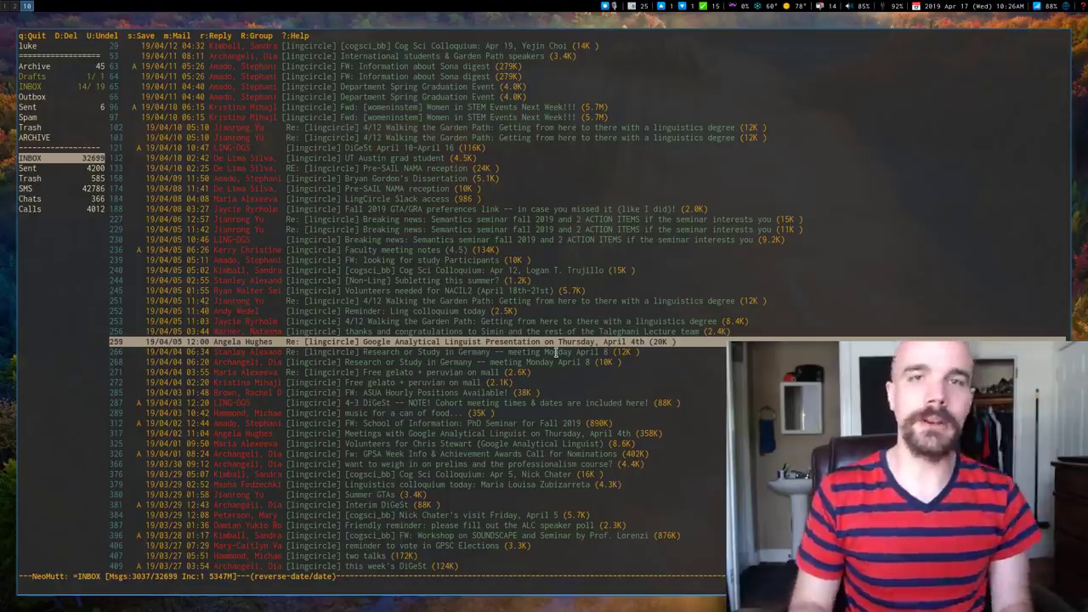
key(super+2)
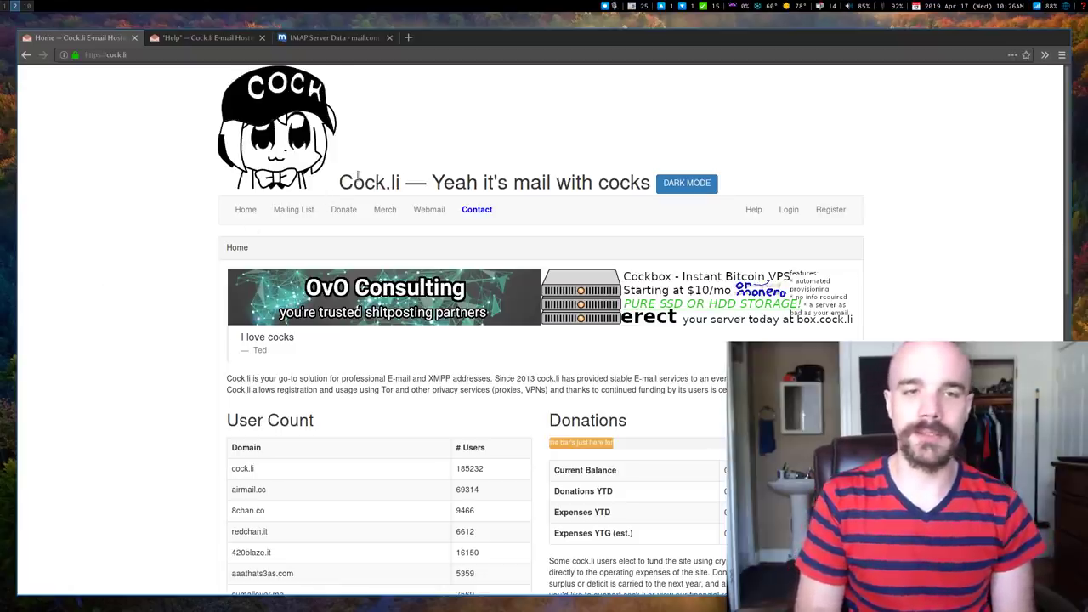
key(super+Return)
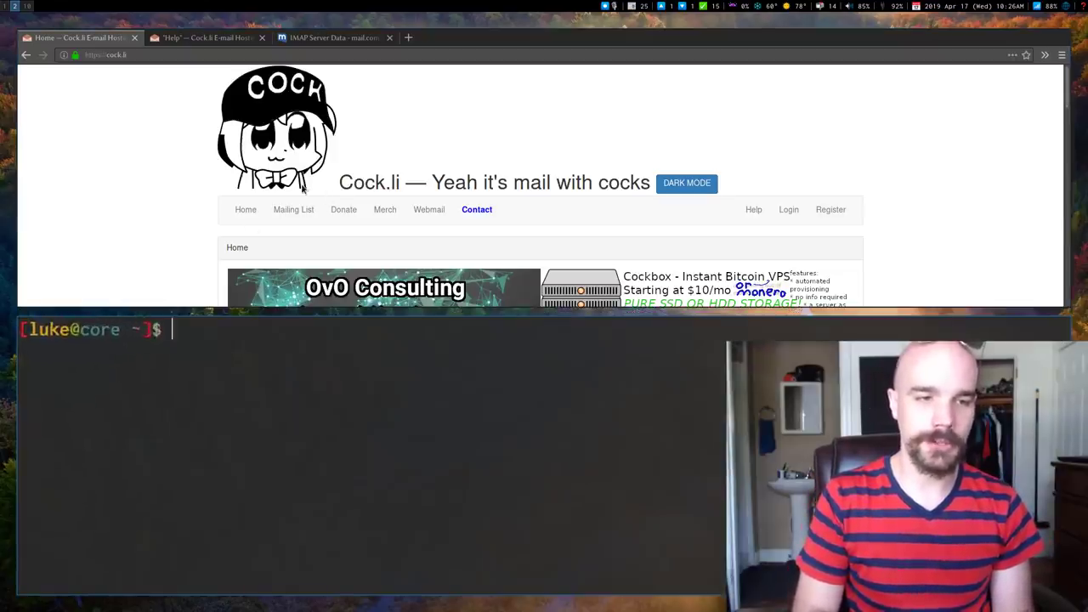
key(alt+shift+k)
key(alt+shift+k)
key(alt+shift+k)
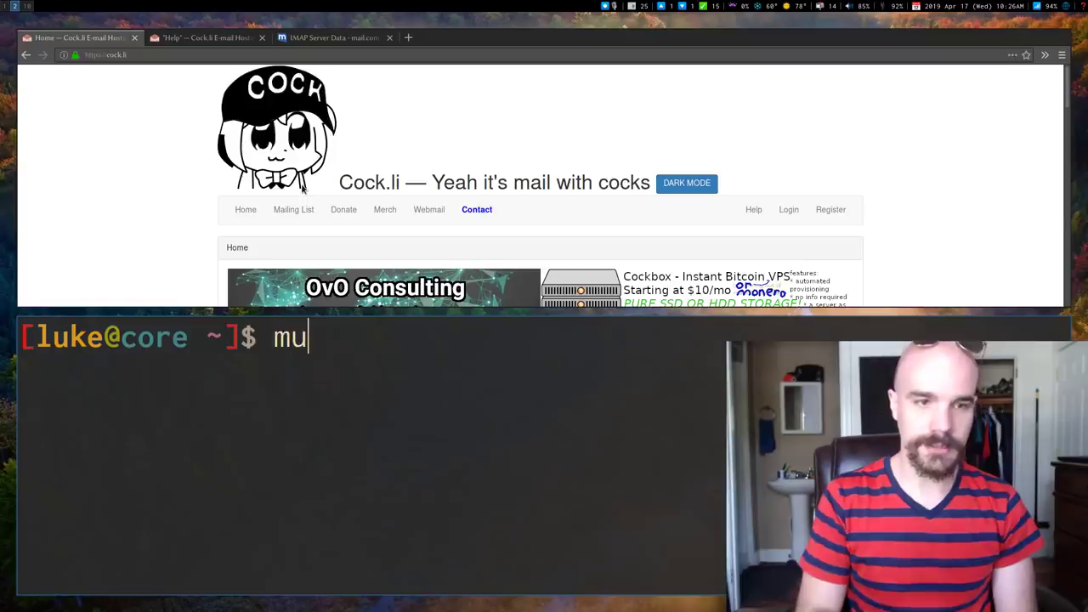
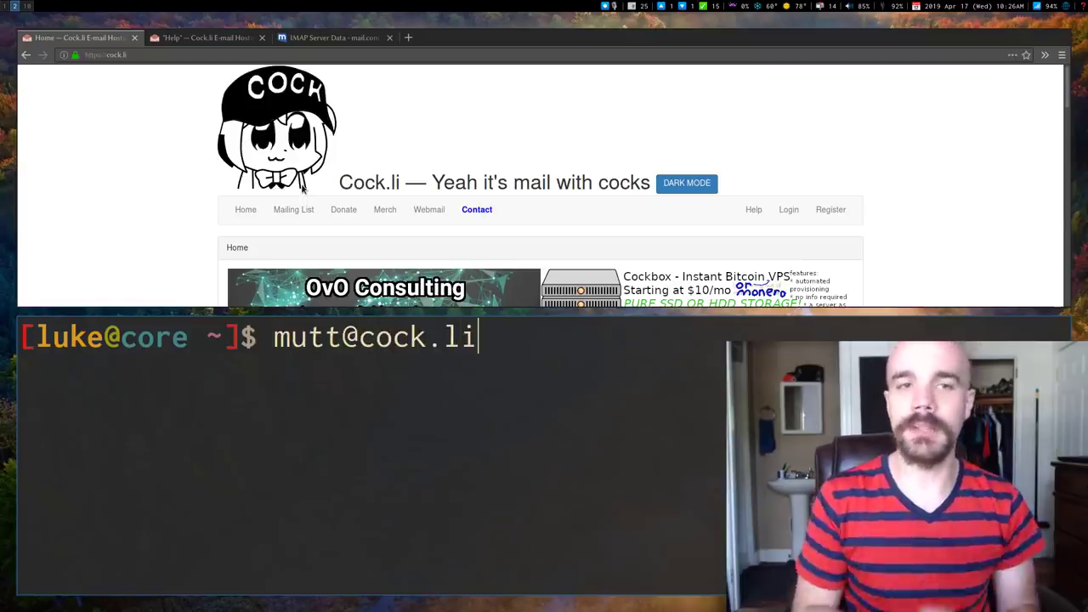
key(super+q)
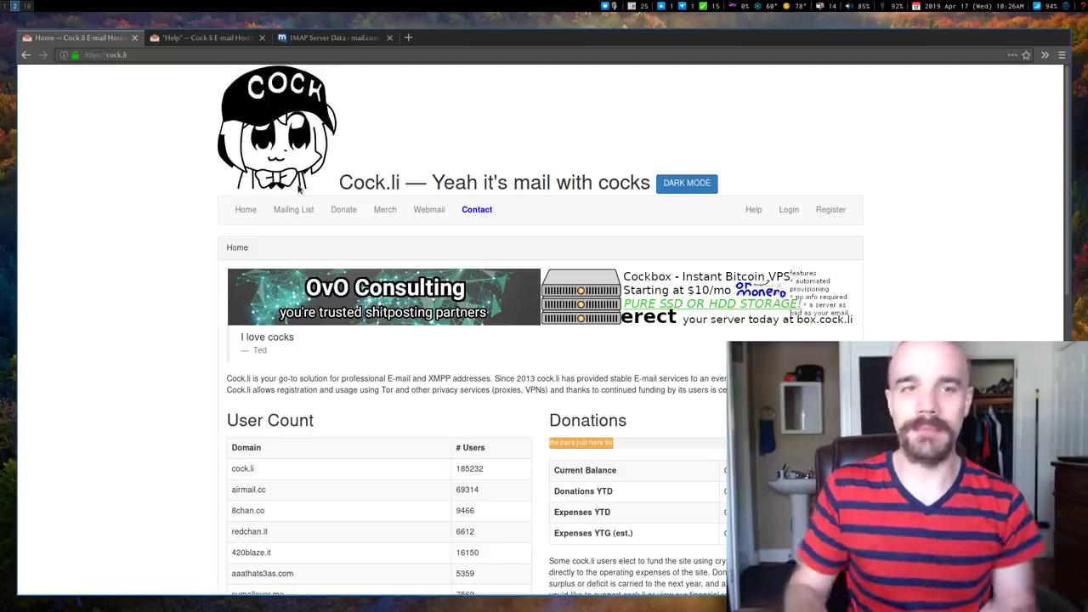
Find the mail.cock.li server name on the cock.li Help page, then view mail.com's IMAP Server Data.
click(223, 34)
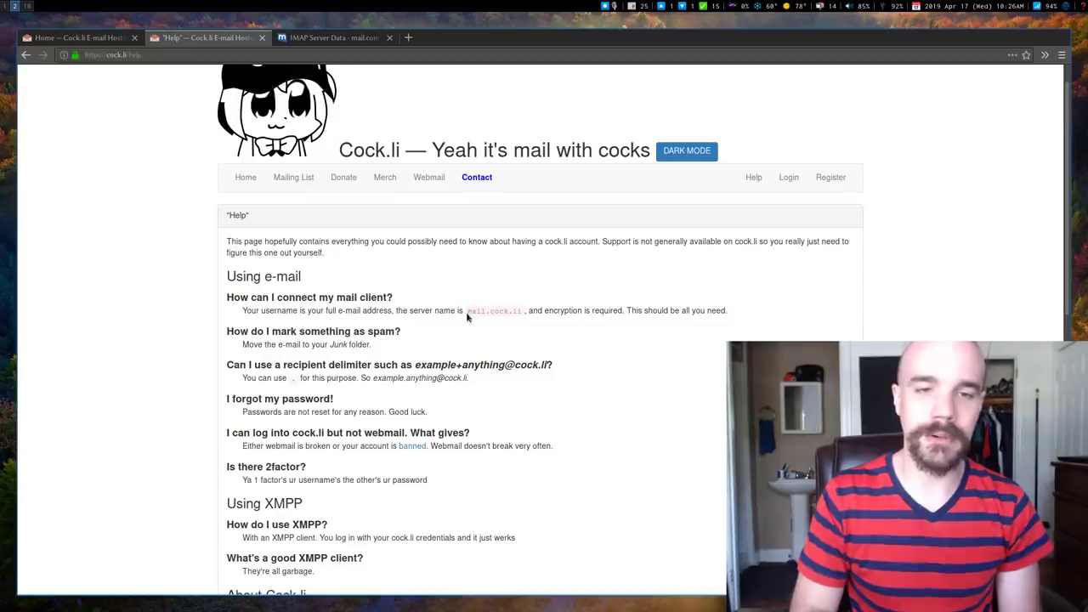
drag(466, 312, 526, 314)
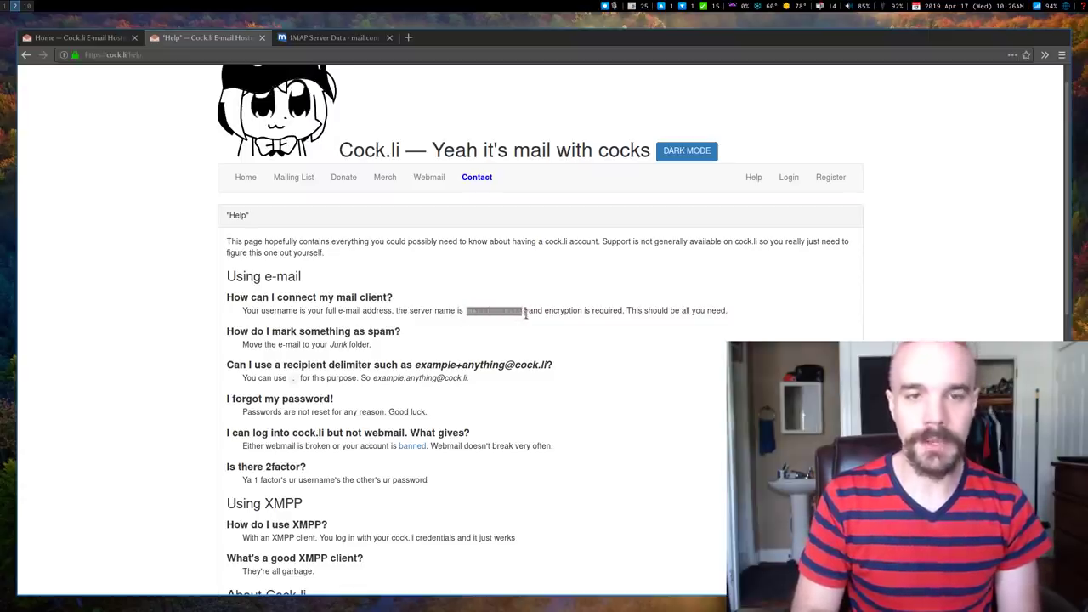
click(513, 320)
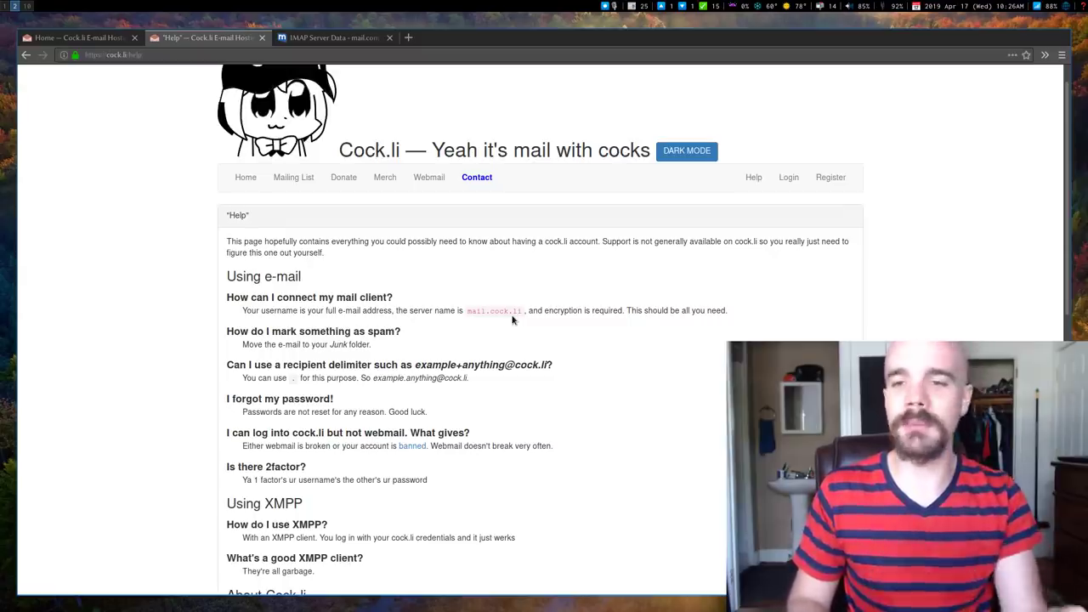
key(ctrl+Tab)
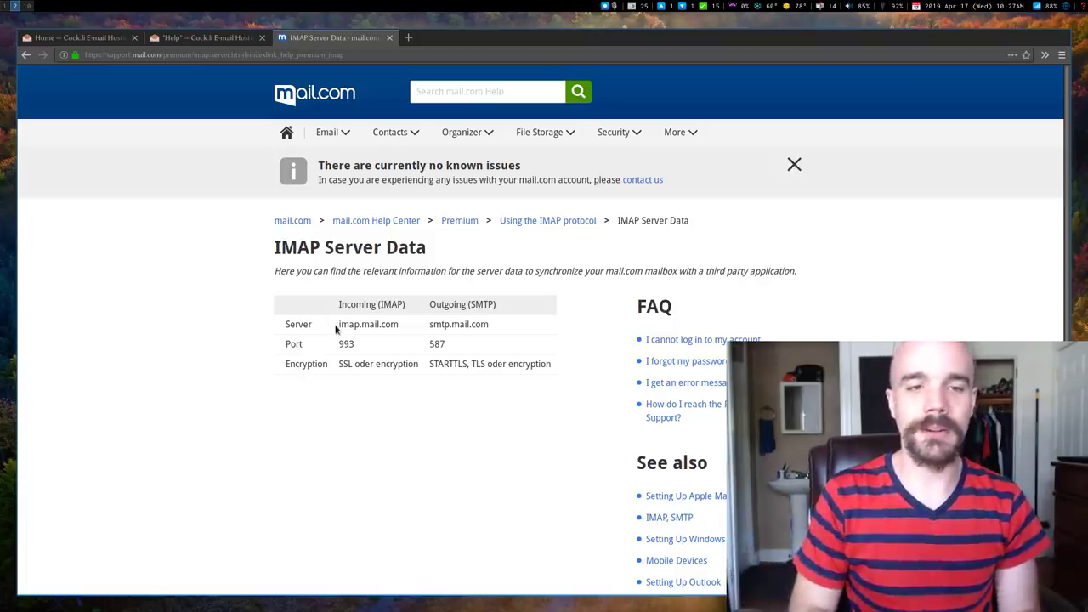
Pick out imap.mail.com, smtp.mail.com and port 993 in the server data table.
drag(339, 325, 535, 330)
click(401, 326)
click(534, 331)
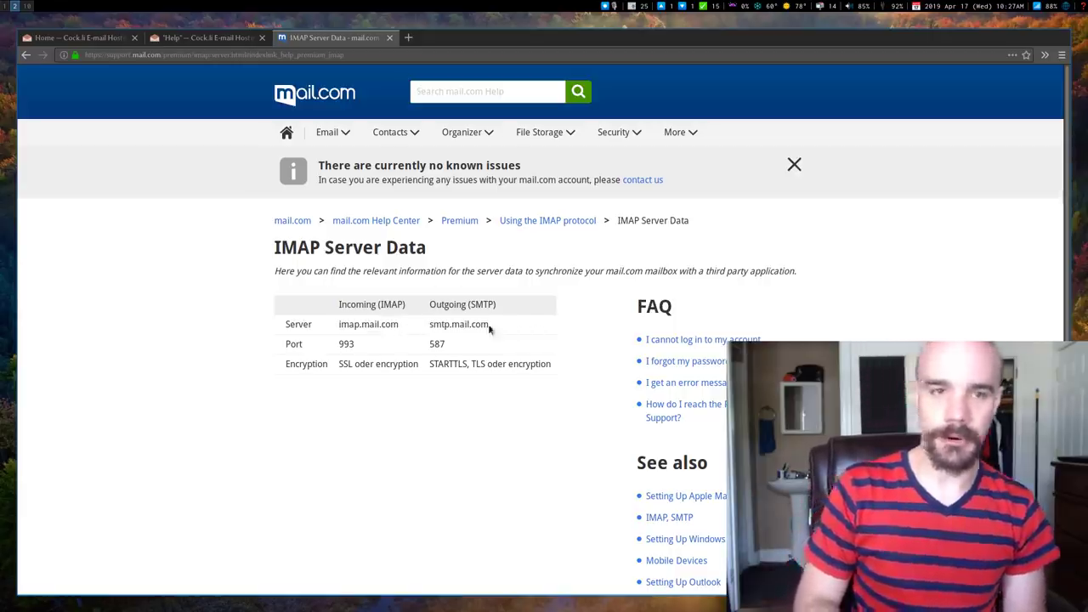
click(201, 37)
key(ctrl+Tab)
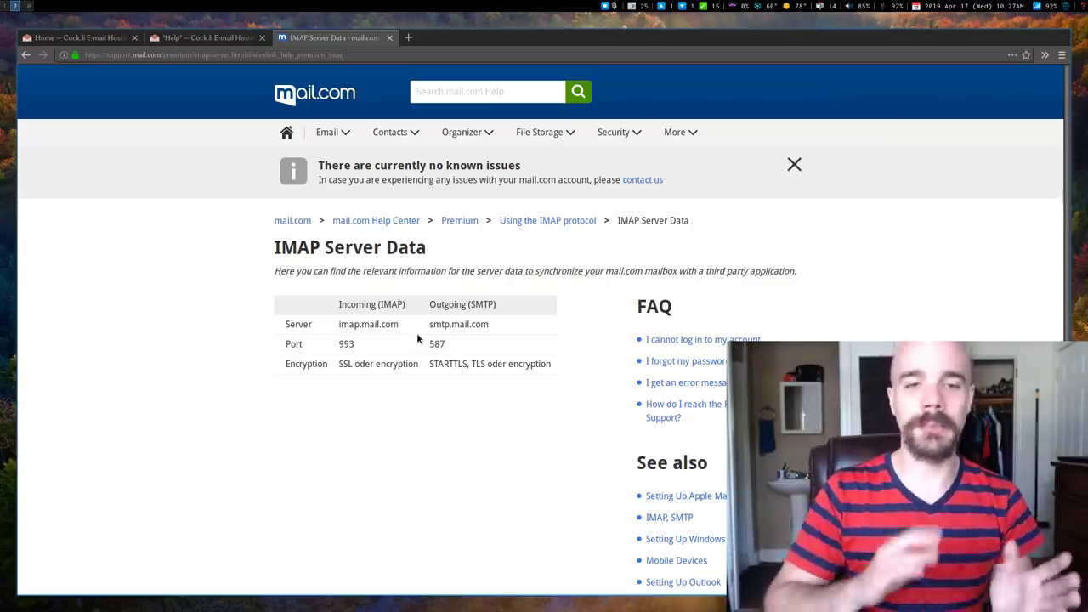
double_click(346, 344)
click(351, 344)
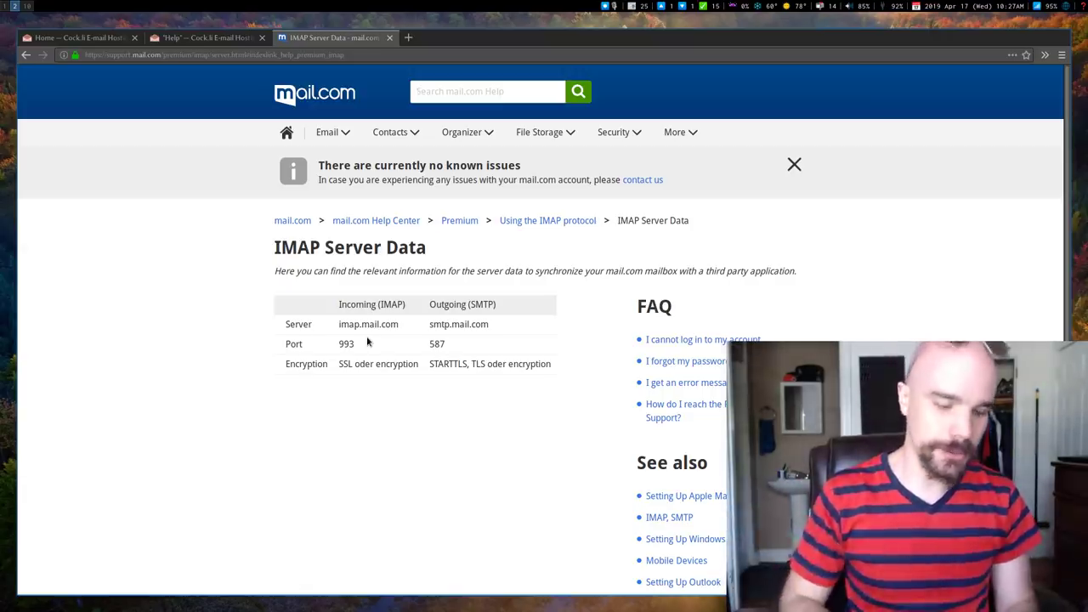
Open a new terminal on workspace 3 with an enlarged font.
key(super+3)
key(super+Return)
key(alt+shift+k)
key(alt+shift+k)
key(alt+shift+k)
key(alt+shift+k)
key(alt+shift+k)
key(alt+shift+k)
key(alt+shift+k)
key(alt+shift+k)
key(alt+shift+k)
key(alt+shift+k)
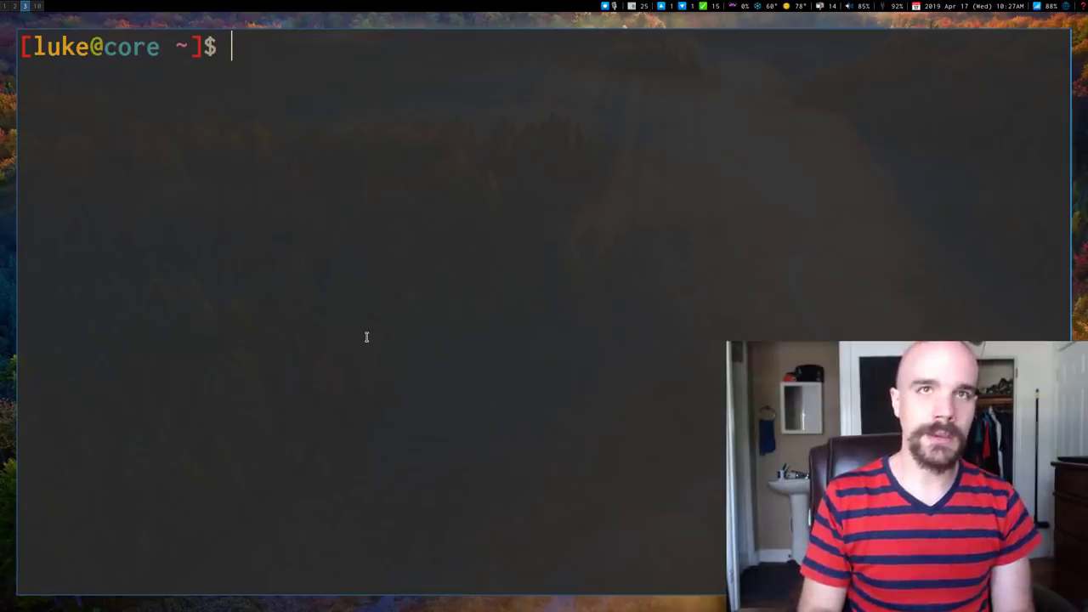
Create the ~/.config/mutt folder and change into it.
text(mkdir ~/)
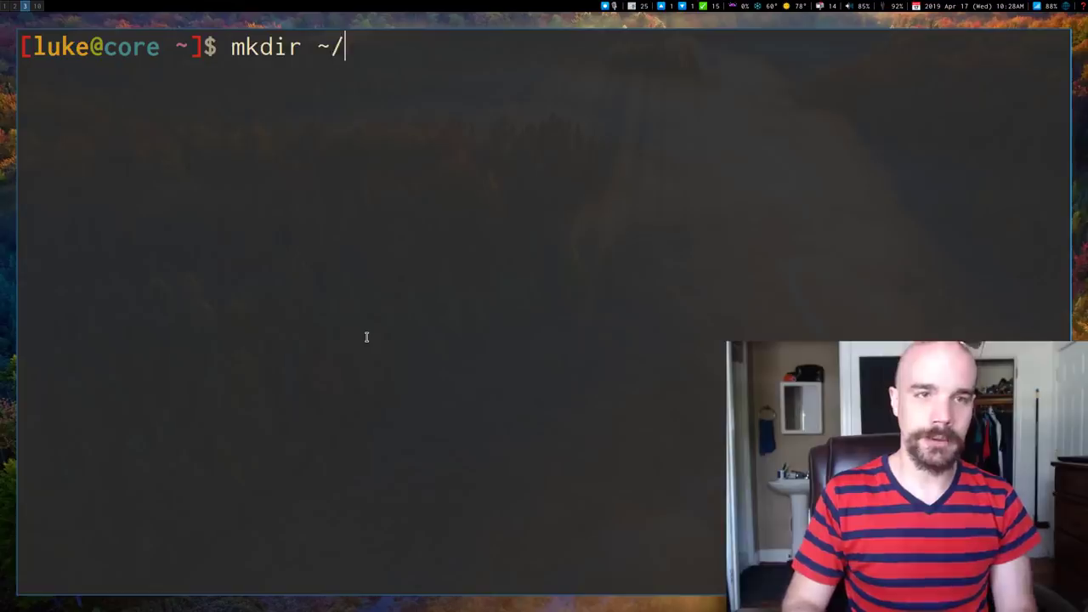
text(.config/)
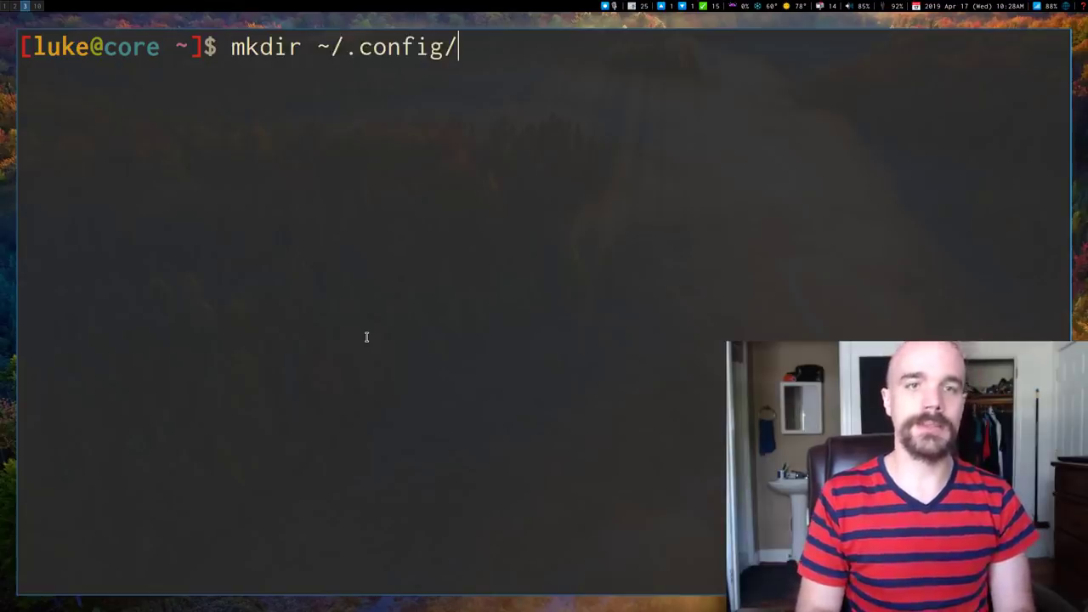
text(mutt)
key(Return)
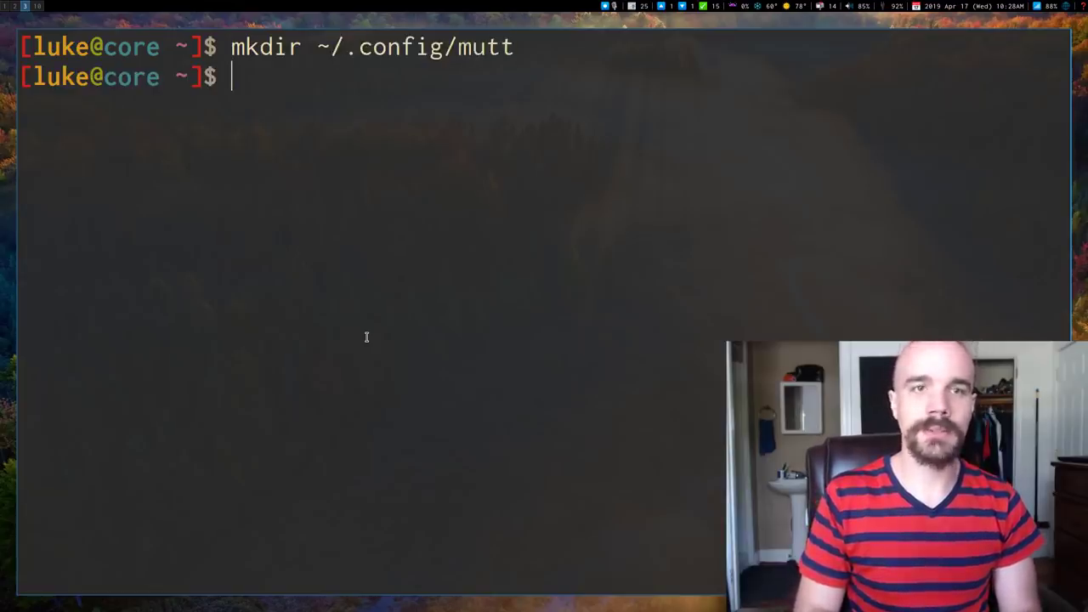
key(Up)
key(ctrl+a)
key(alt+d)
text(cd)
key(Return)
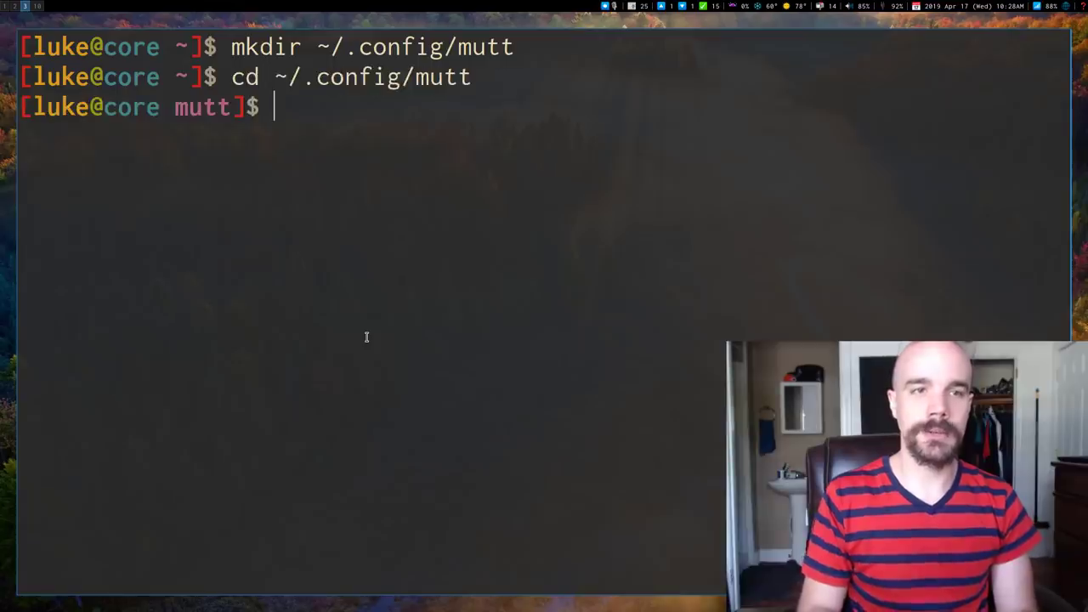
List the empty folder and start a new muttrc file in Vim.
text(ls)
key(Return)
text(vim muttrc)
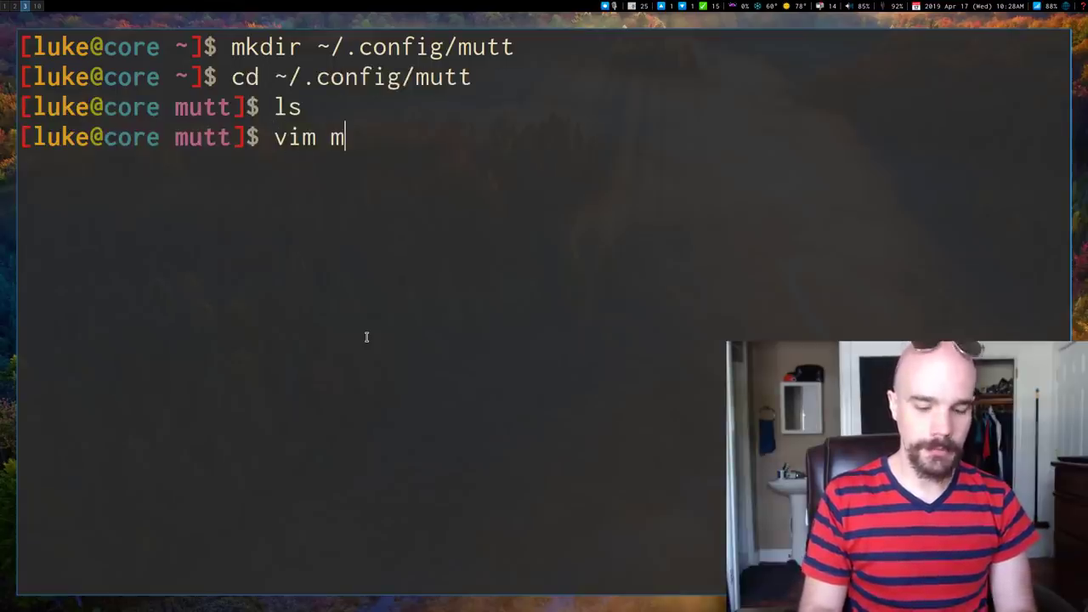
key(Return)
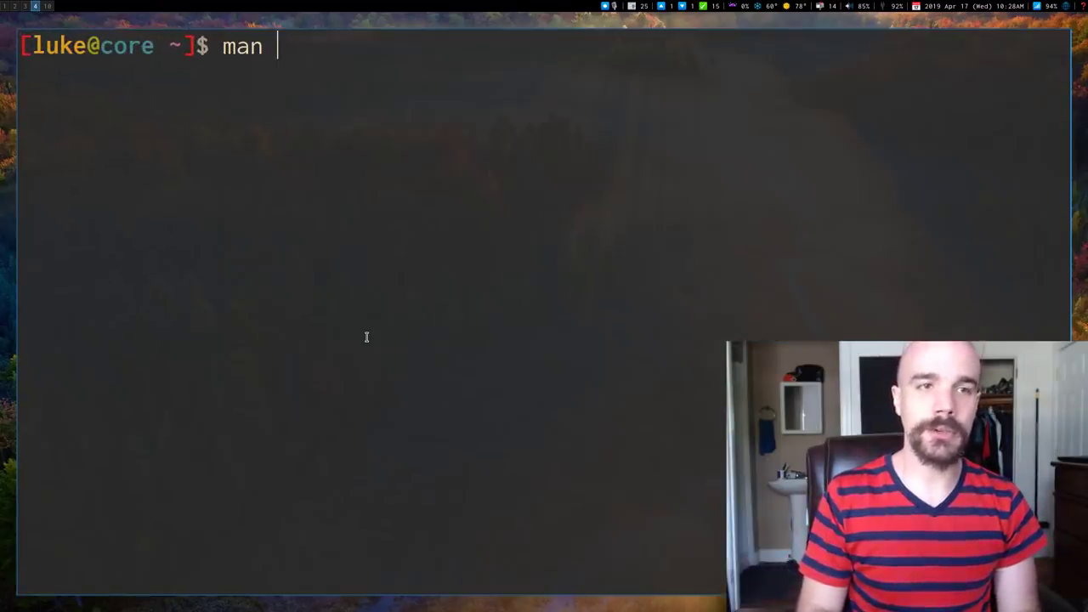
Read the neomutt manual page, then close it.
text(neomutt)
key(Return)
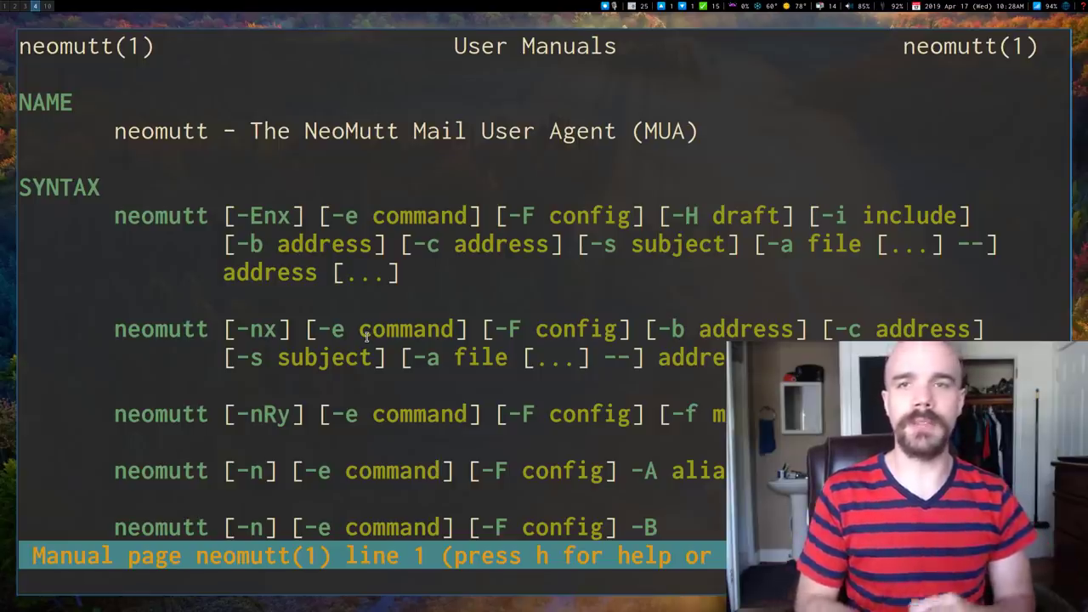
key(q)
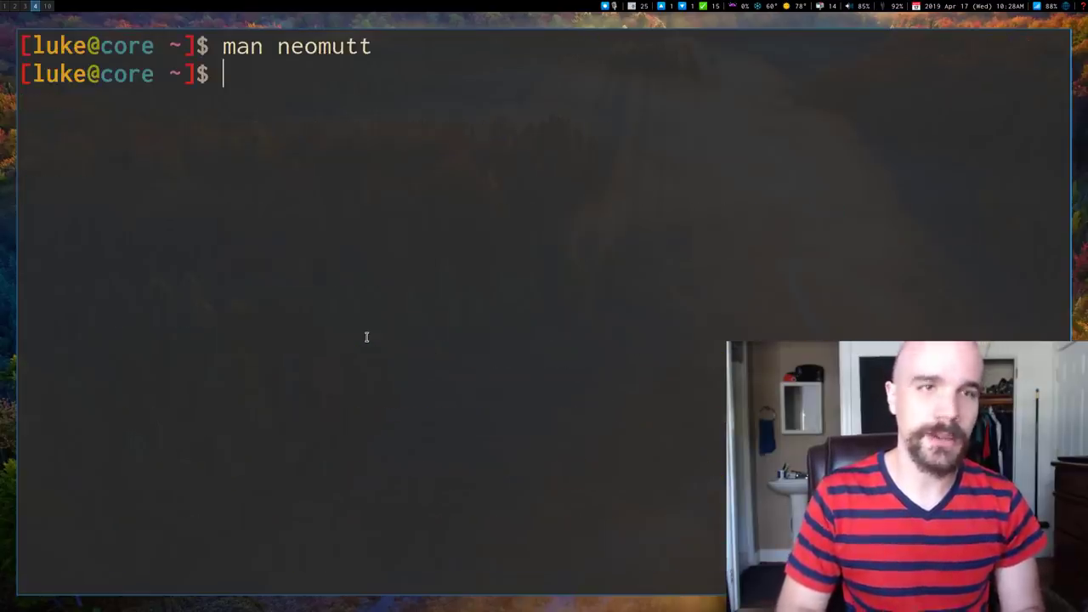
Launch neomutt and accept creating the ~/Mail folder.
key(Escape)
key(k)
key(d)
key(w)
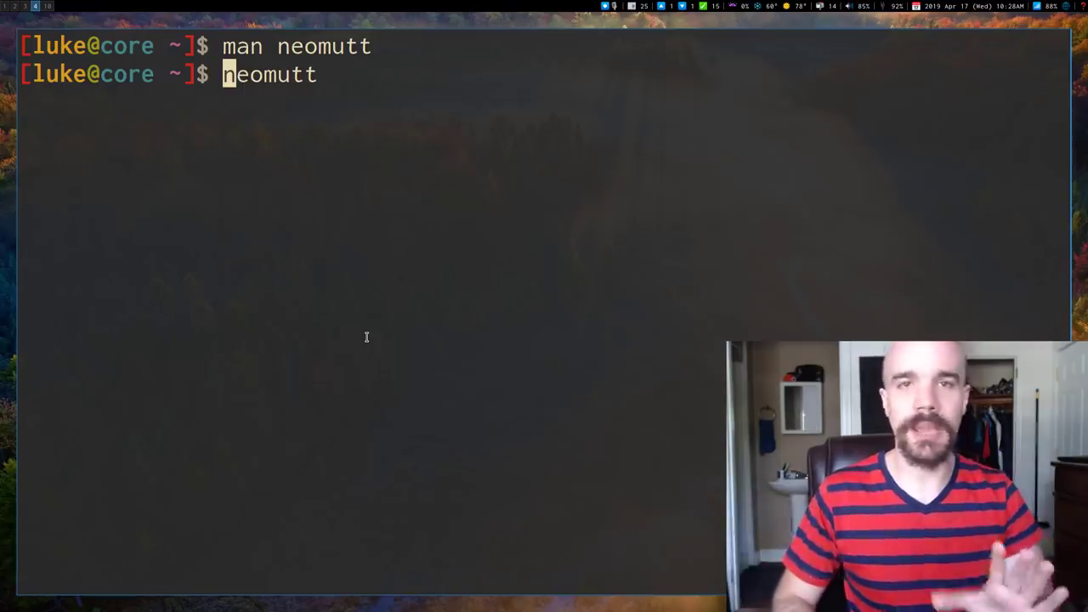
key(Return)
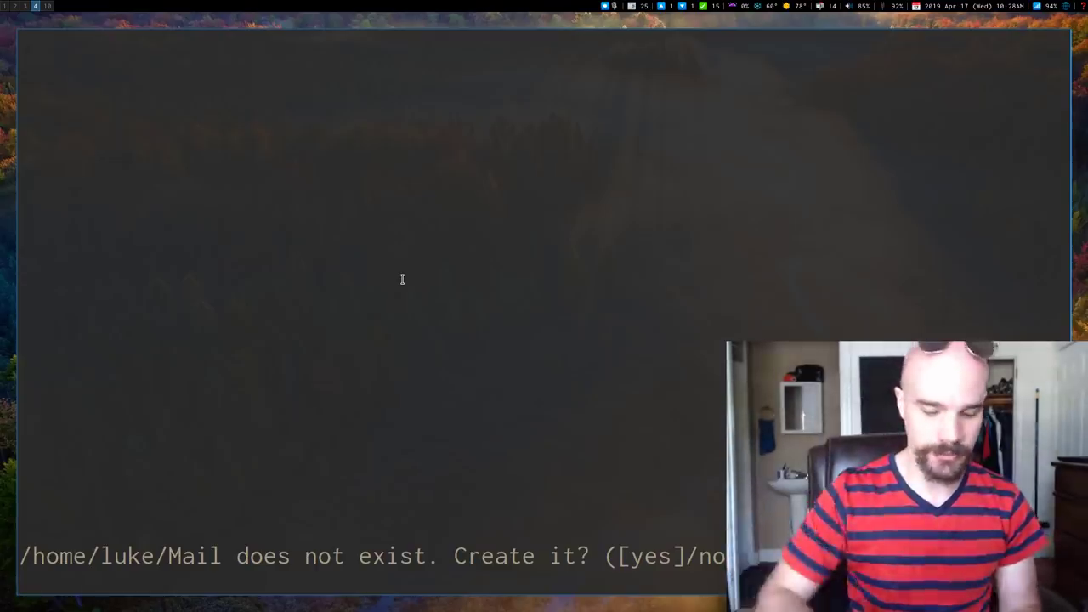
key(Return)
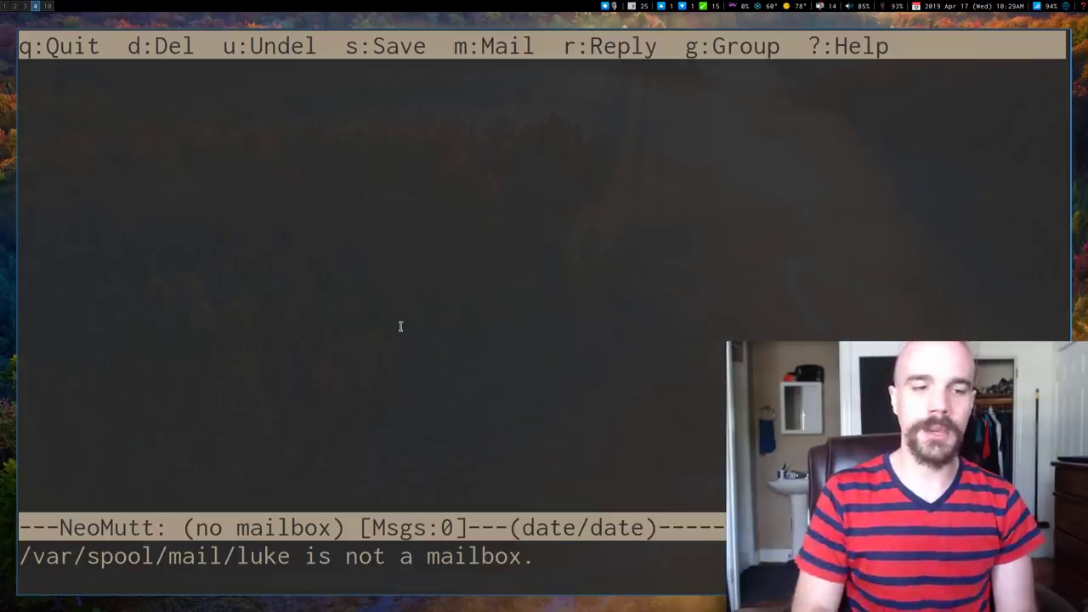
In muttrc, set folder to the account's imaps URL on mail.cock.li:993.
text(qvim muttrc)
key(Return)
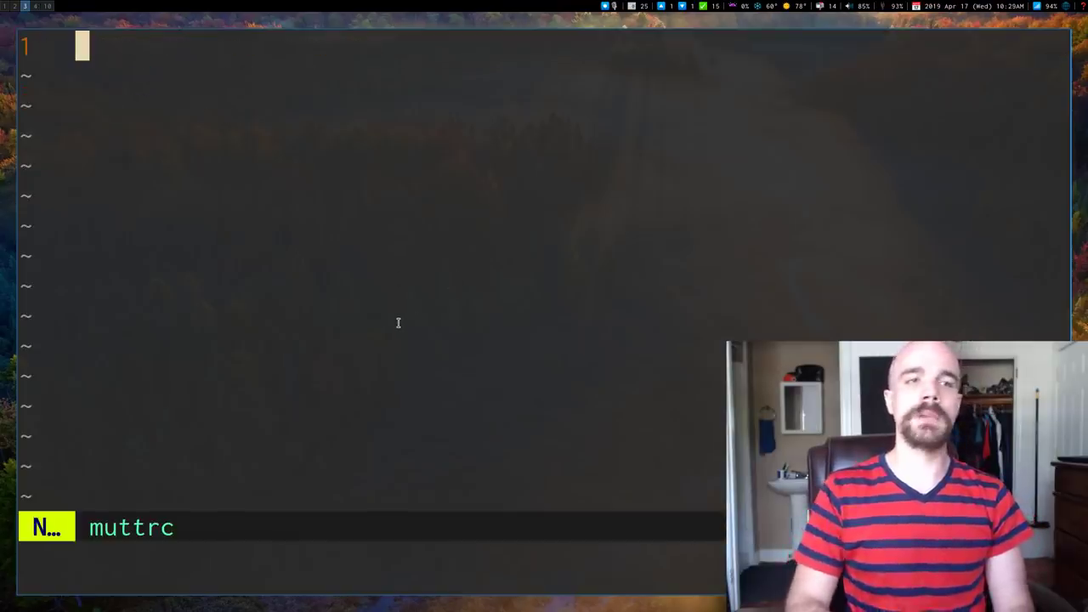
text(oset )
text(folder)
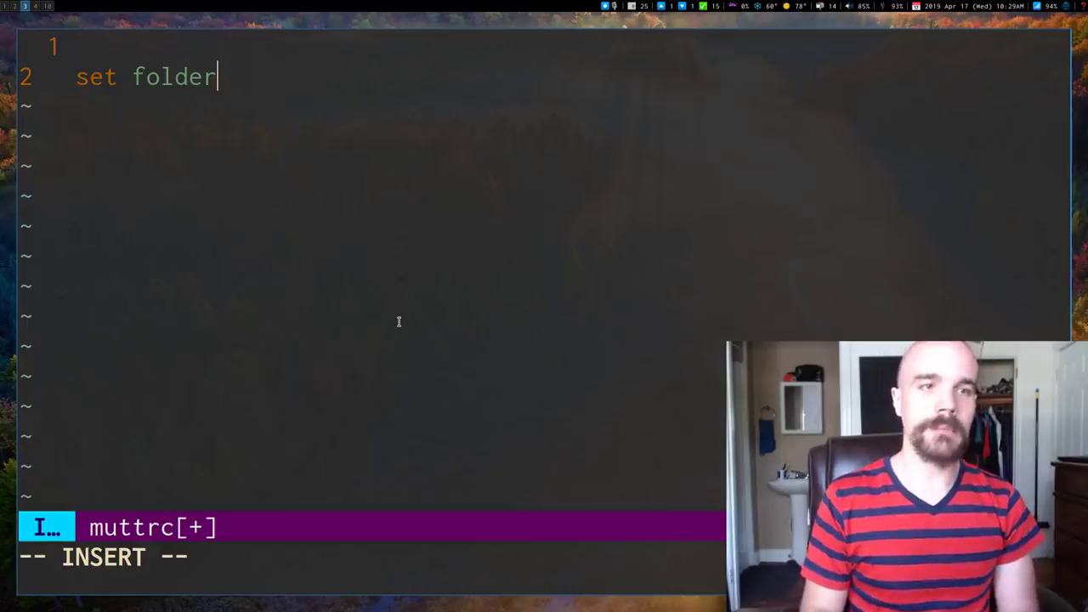
text( = "")
key(Escape)
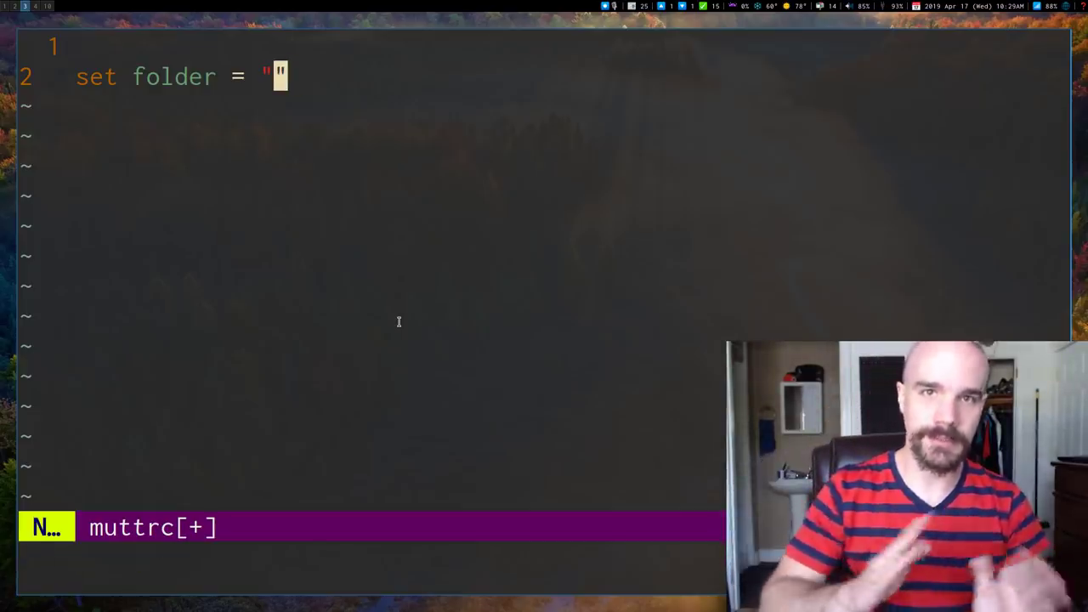
text(i)
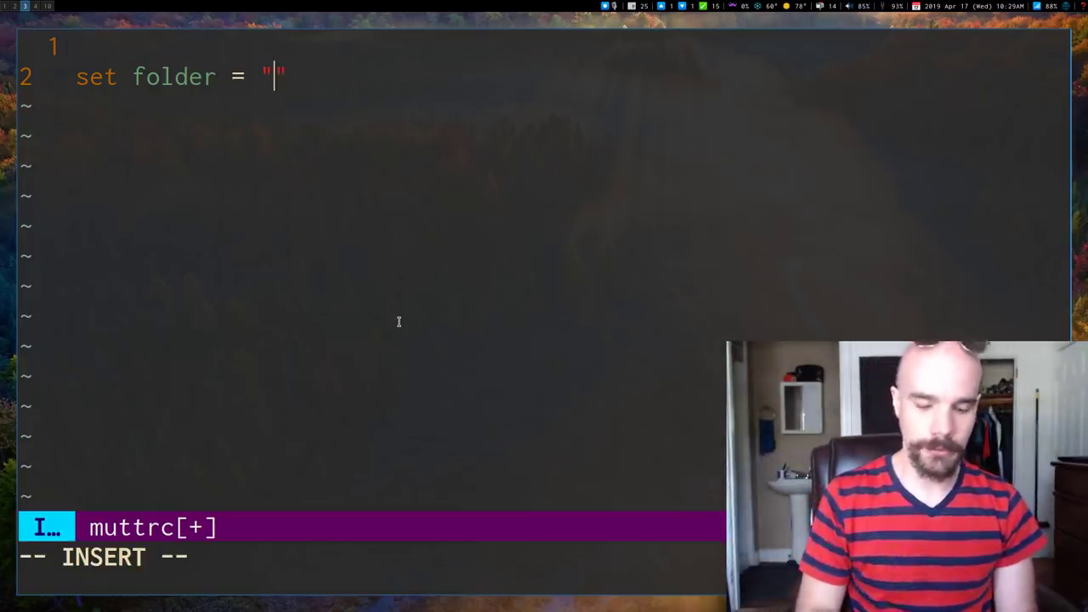
text(iap)
key(BackSpace)
key(BackSpace)
text(maps)
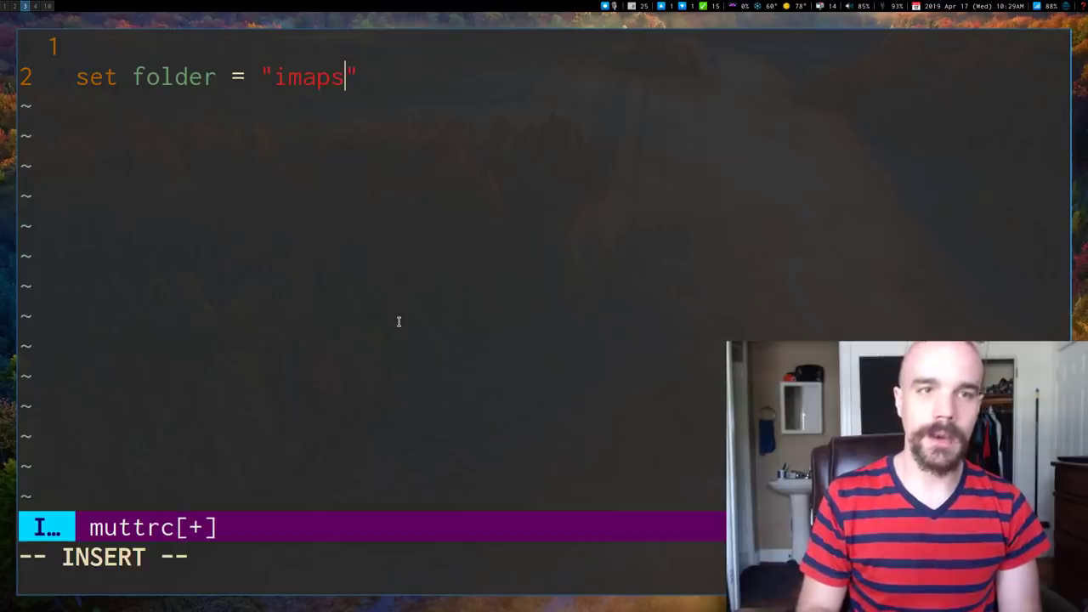
text(://)
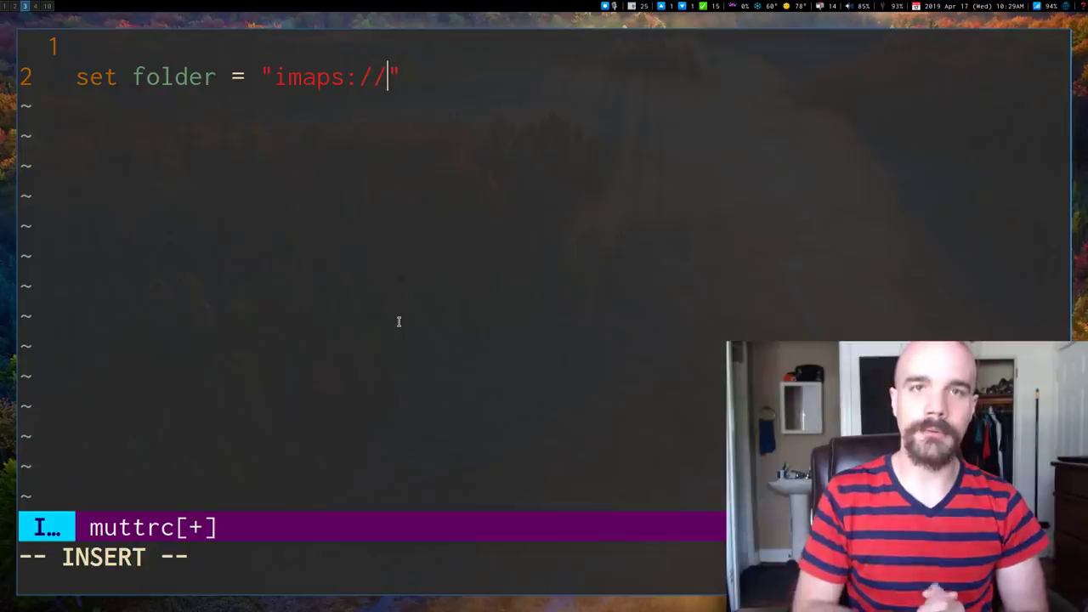
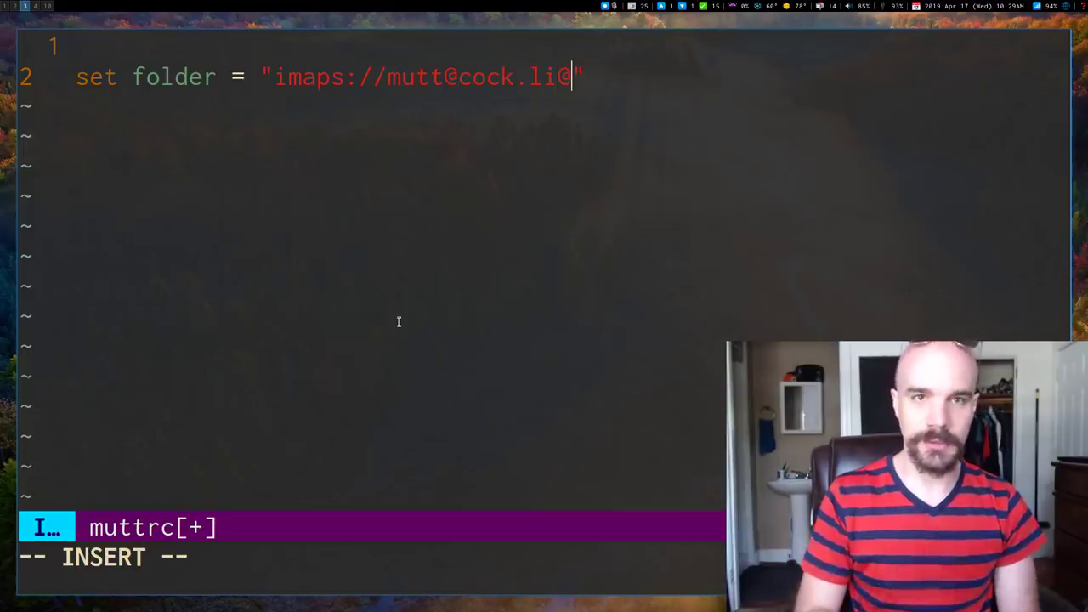
text(mail.cock.)
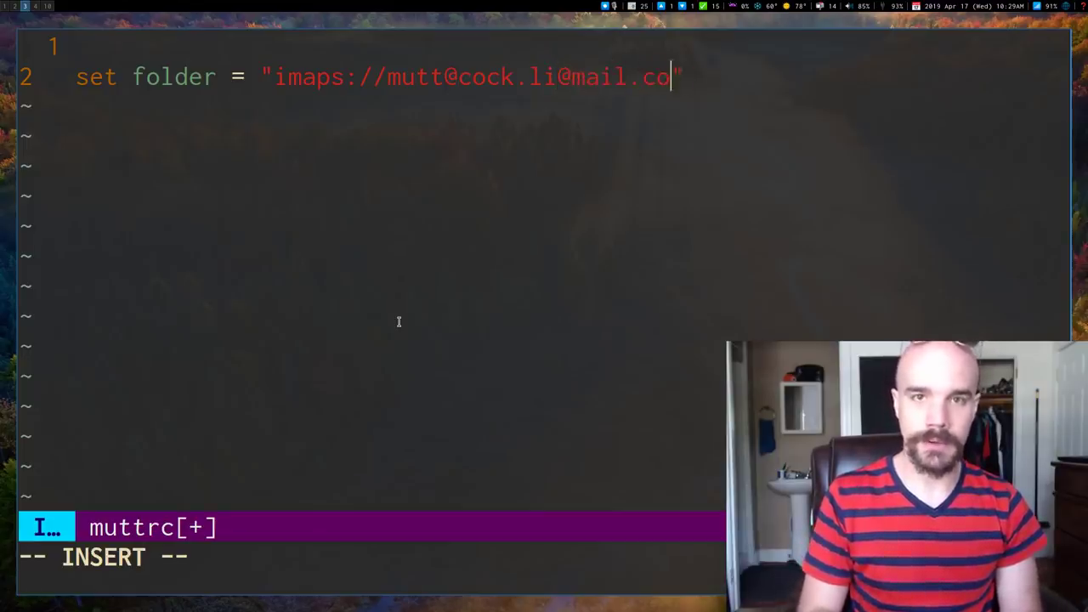
text(li:993)
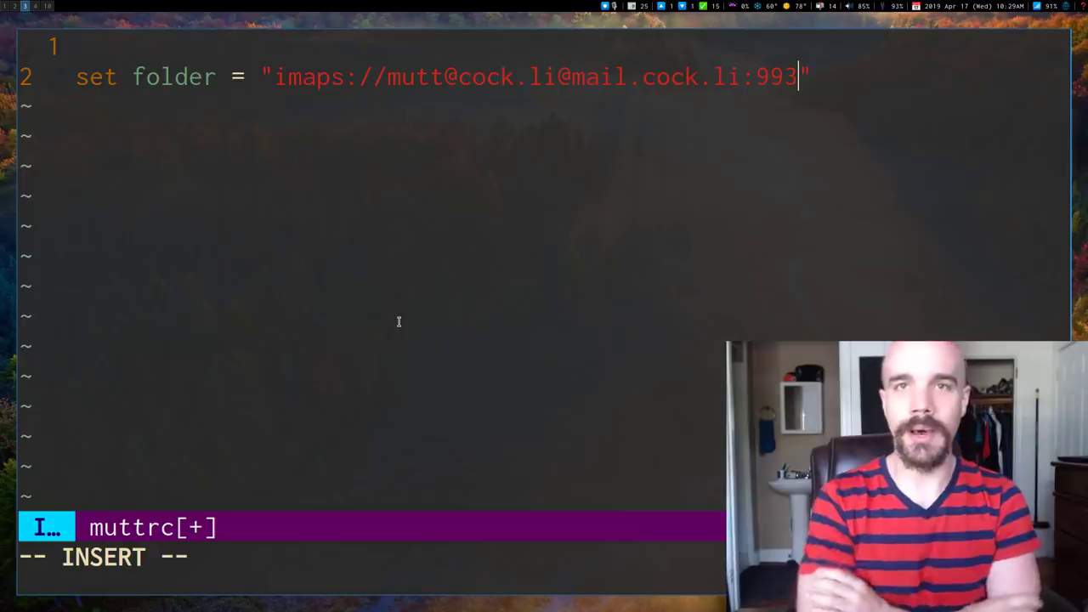
key(Escape)
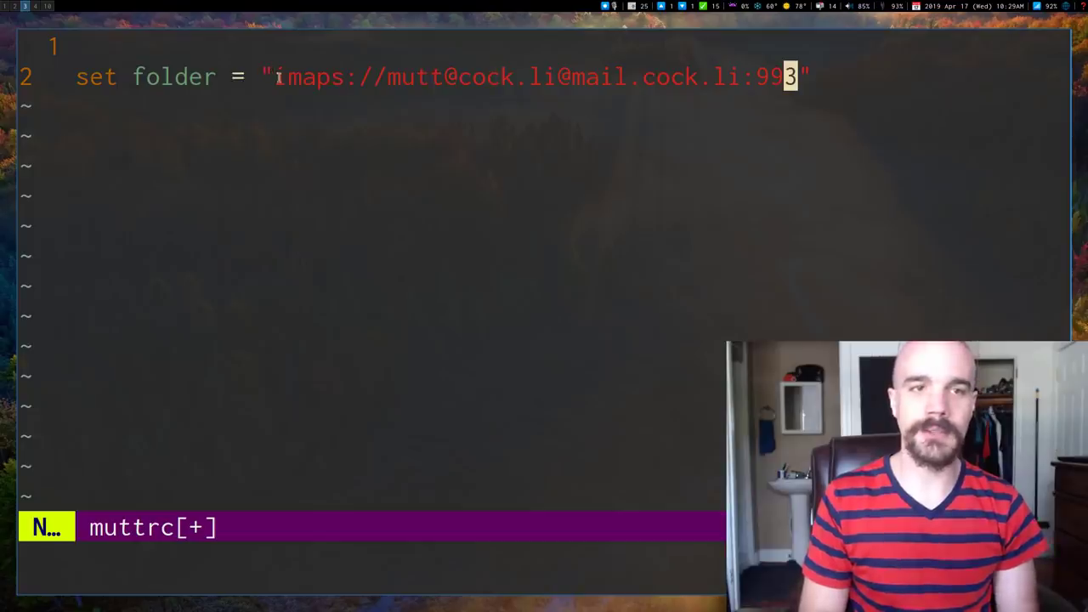
Check the URL's protocol and server name, trying mail→imap in the hostname then undoing it.
drag(274, 76, 350, 75)
key(Escape)
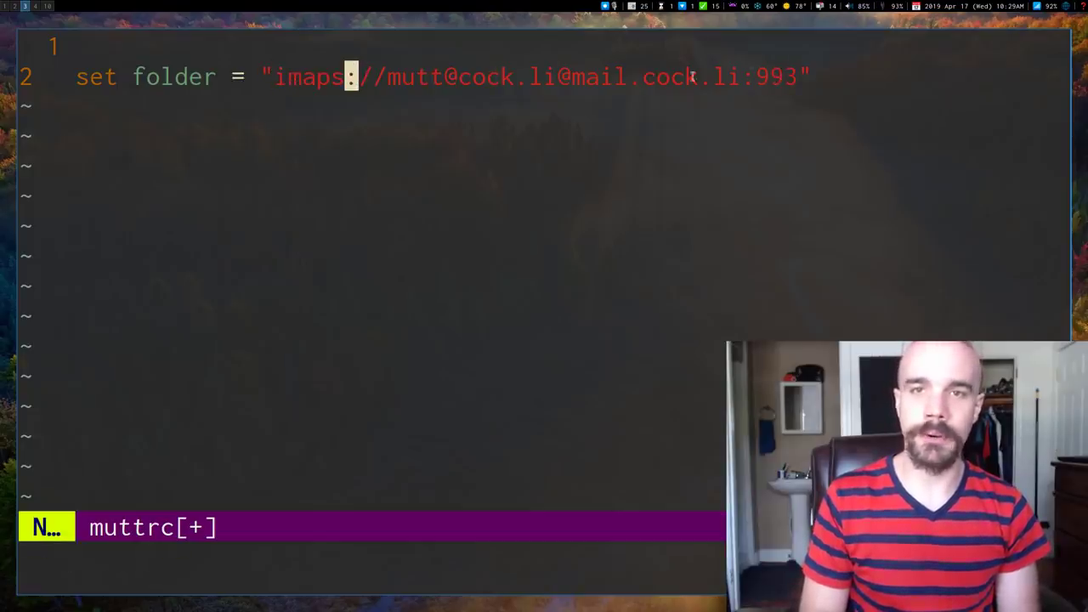
drag(573, 77, 735, 68)
key(Escape)
key(b)
key(b)
key(b)
key(b)
key(b)
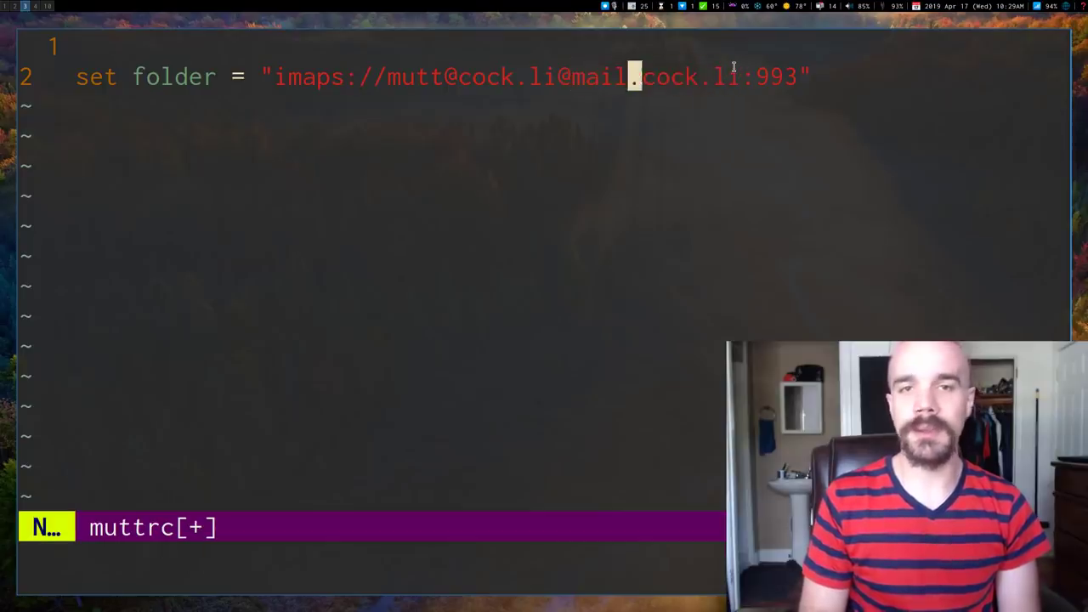
text(cw)
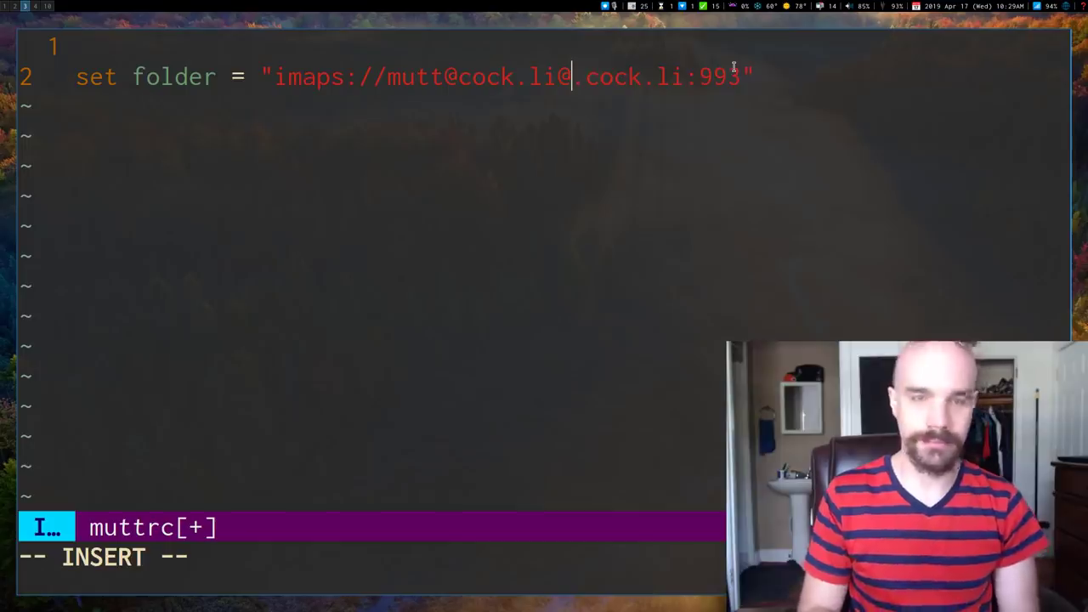
text(imap)
key(Escape)
key(u)
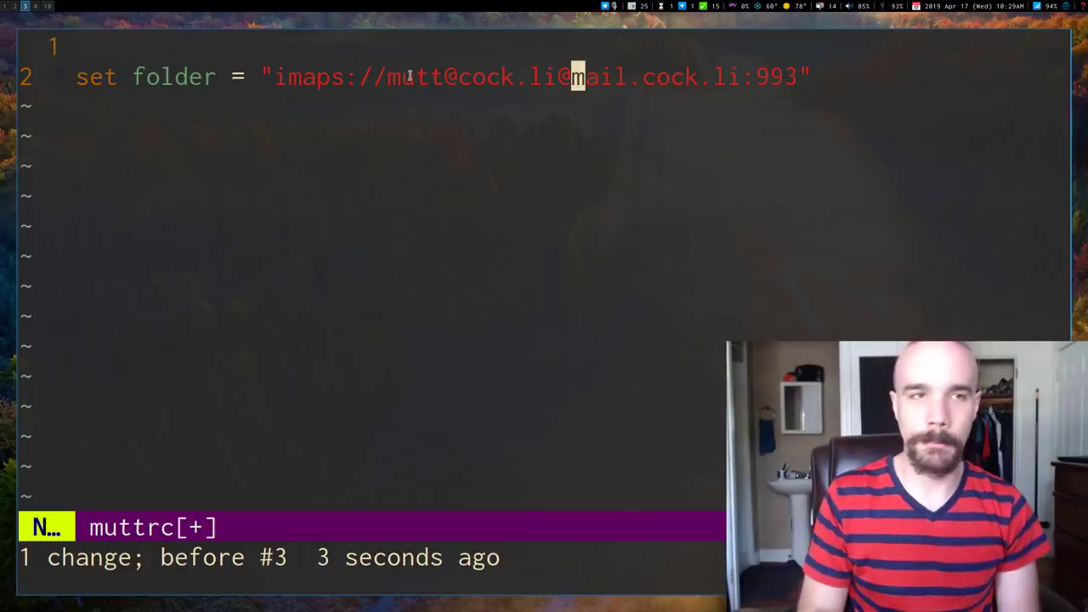
Add blank lines below the folder setting and save the muttrc with :w.
key(o)
key(Return)
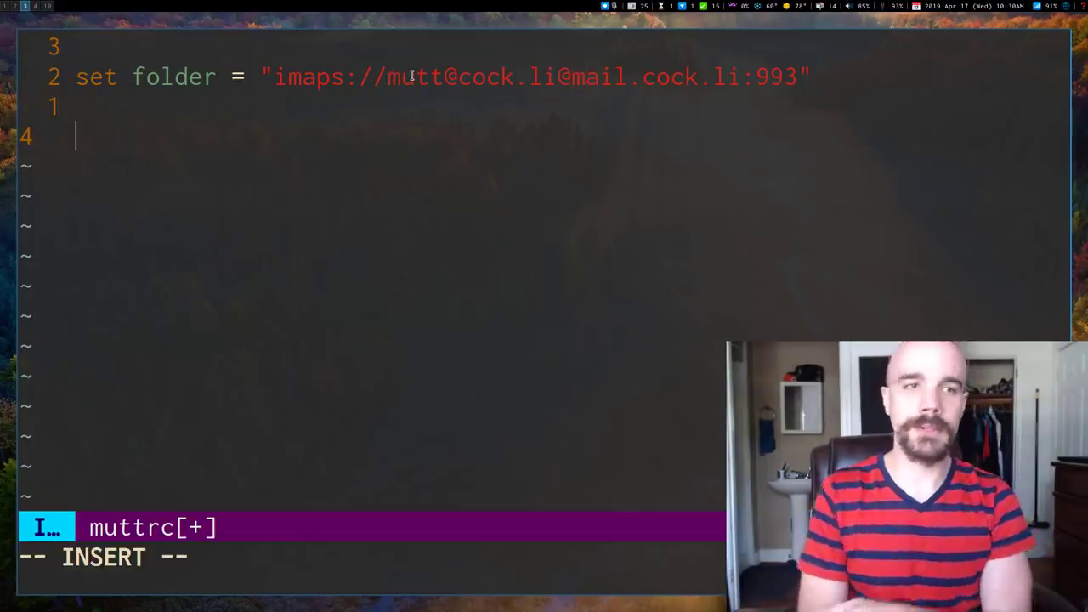
key(Escape)
text(:w)
key(Return)
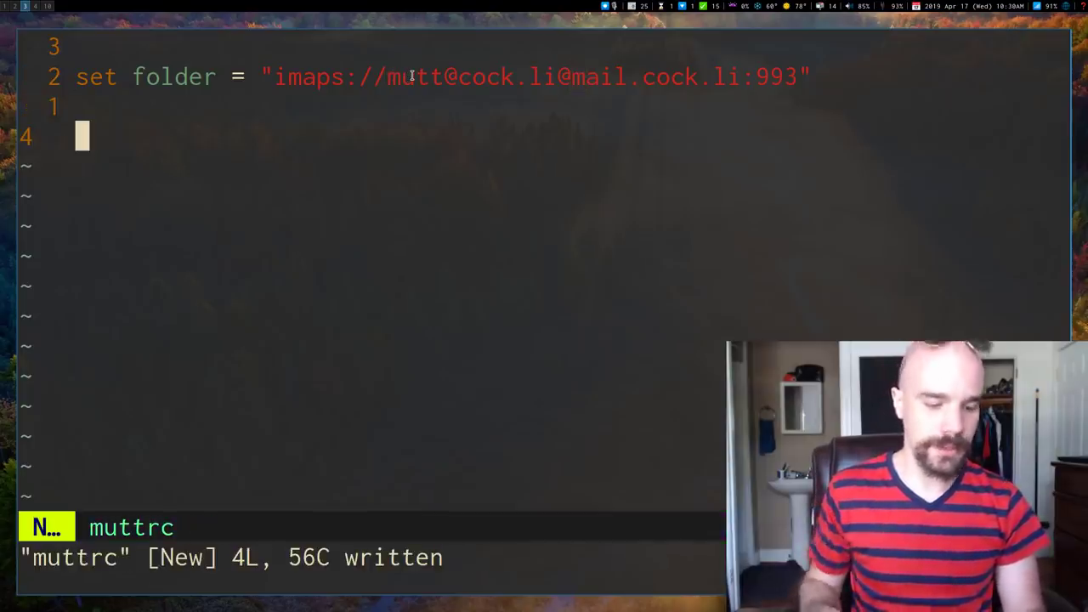
key(super+4)
Run neomutt with the new config, see the 'not a mailbox' error, and quit.
text(neomutt)
key(Return)
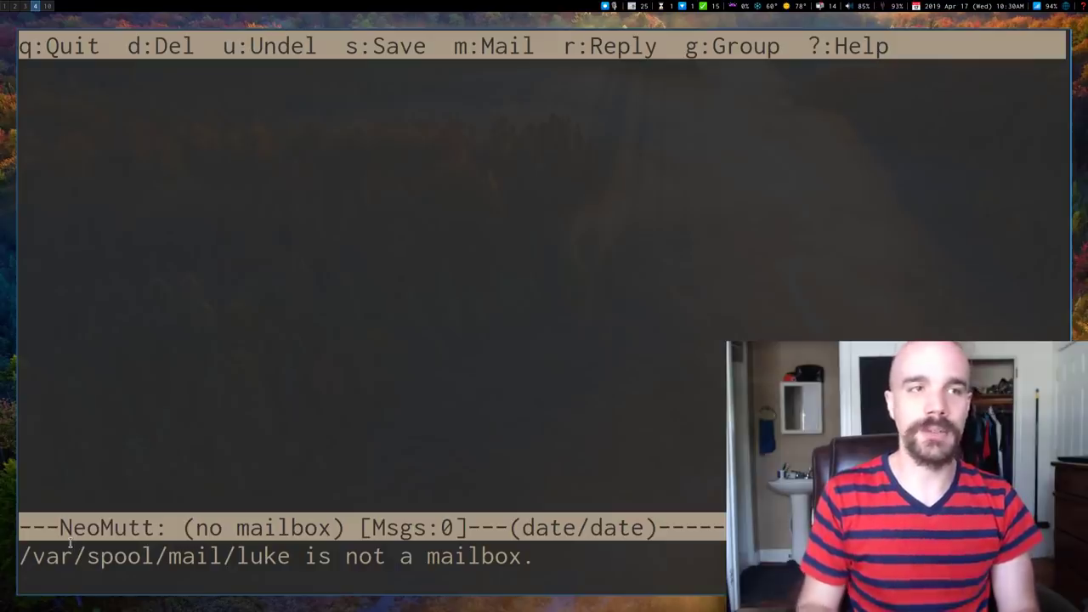
key(q)
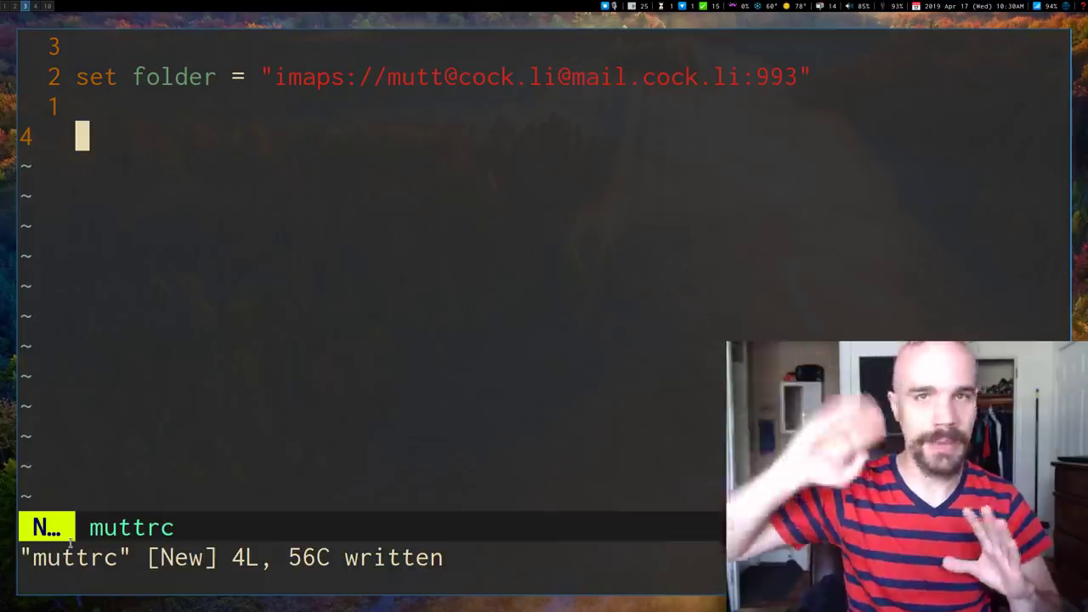
Add set spoolfile = "+INBOX" on line 4 of the muttrc and save it.
key(shift+s)
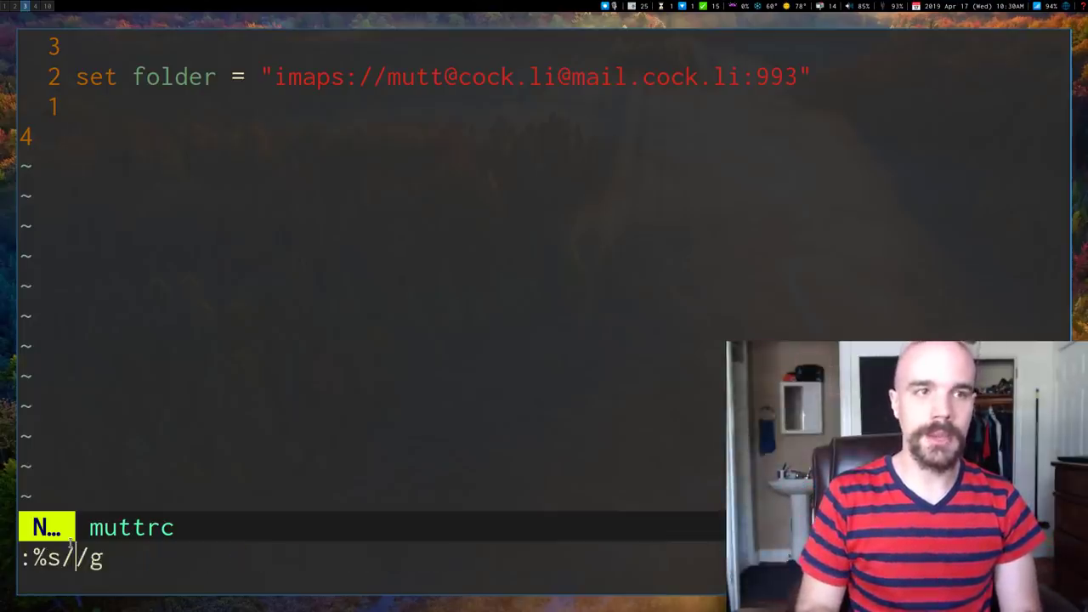
key(Escape)
text(iset sp)
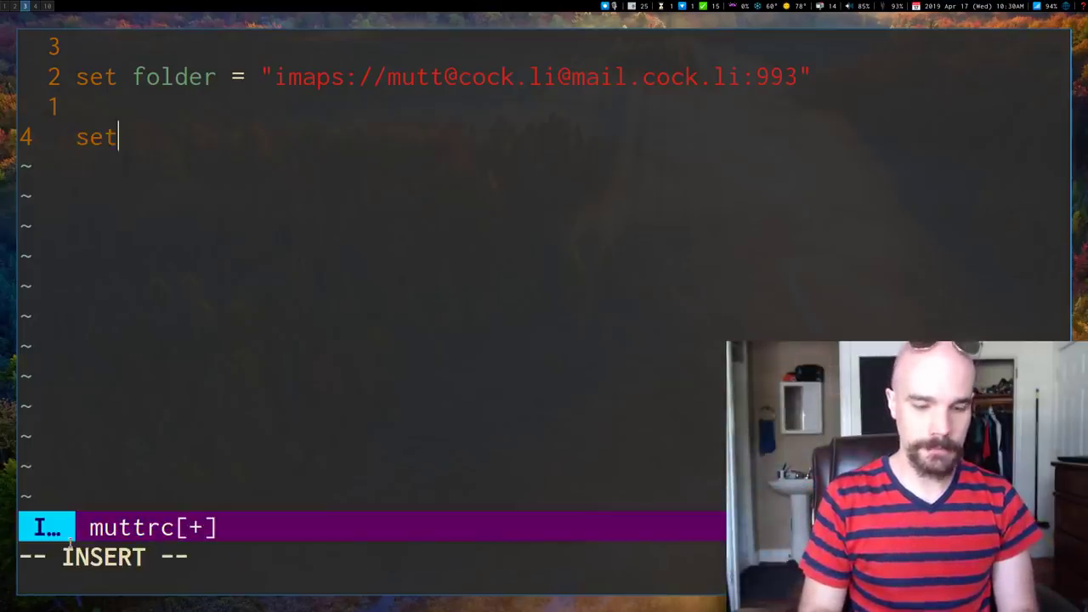
text(po)
key(BackSpace)
key(BackSpace)
text(oolfile = "+)
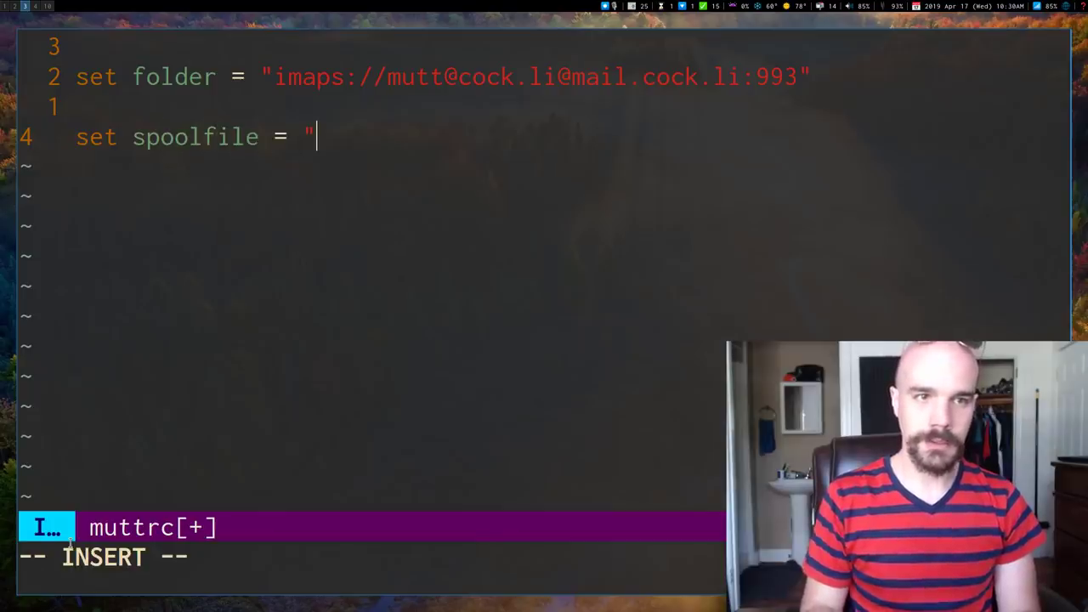
text(INOX)
key(BackSpace)
key(BackSpace)
text(BOX")
key(Escape)
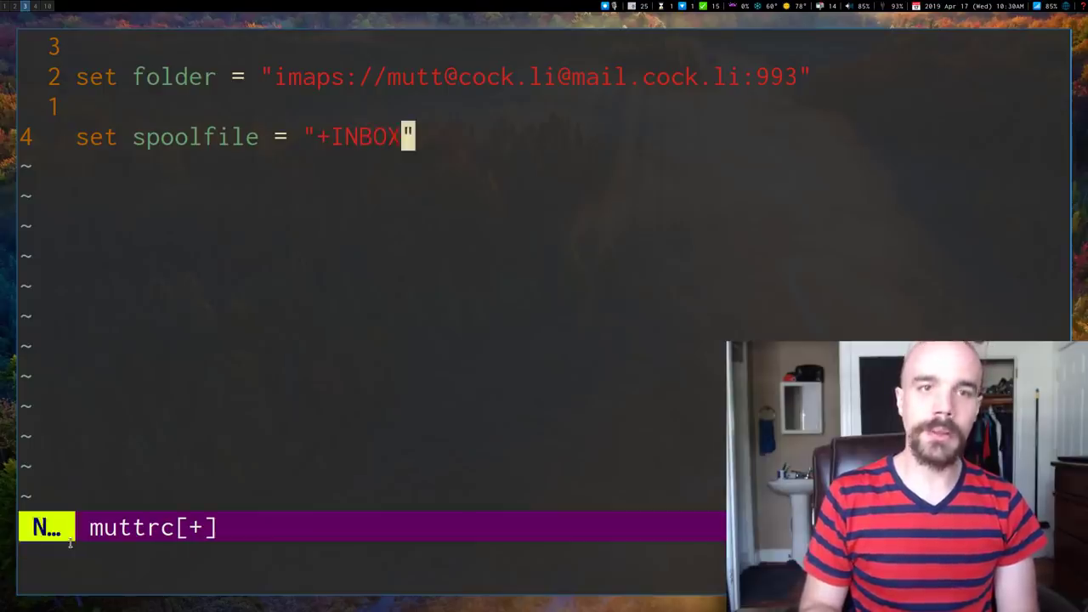
text(:w)
key(Return)
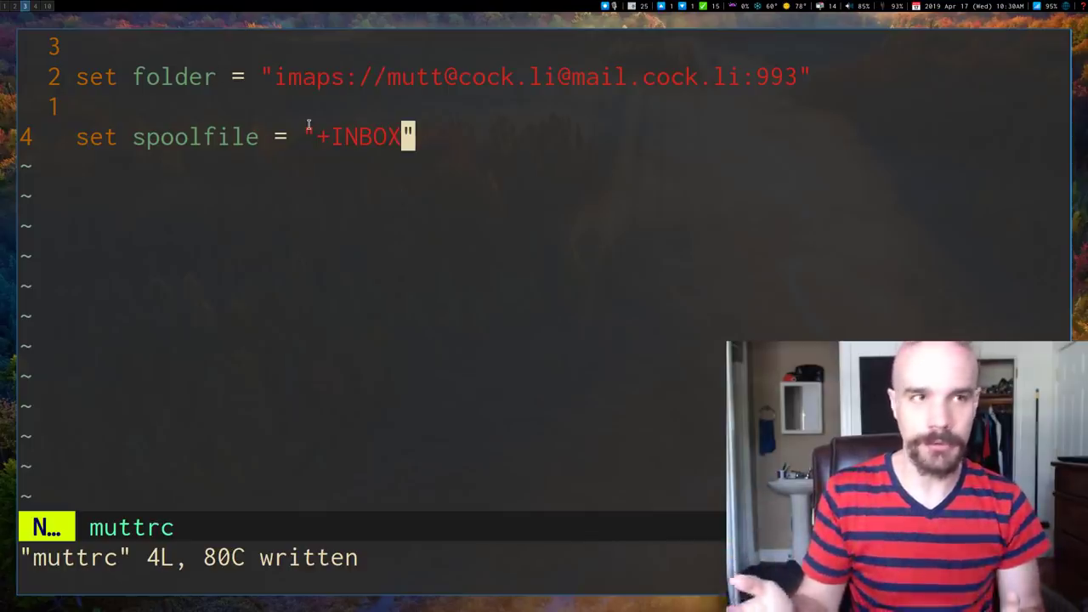
key(super+4)
Run neomutt and enter the account password to load the mail.cock.li INBOX.
text(neomutt)
key(Return)
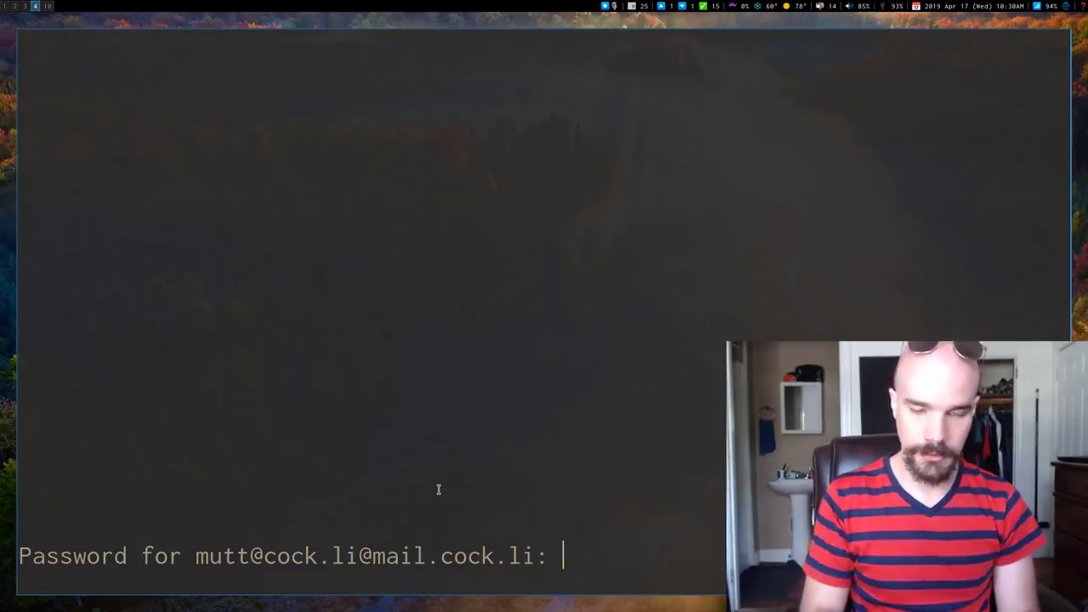
key(Return)
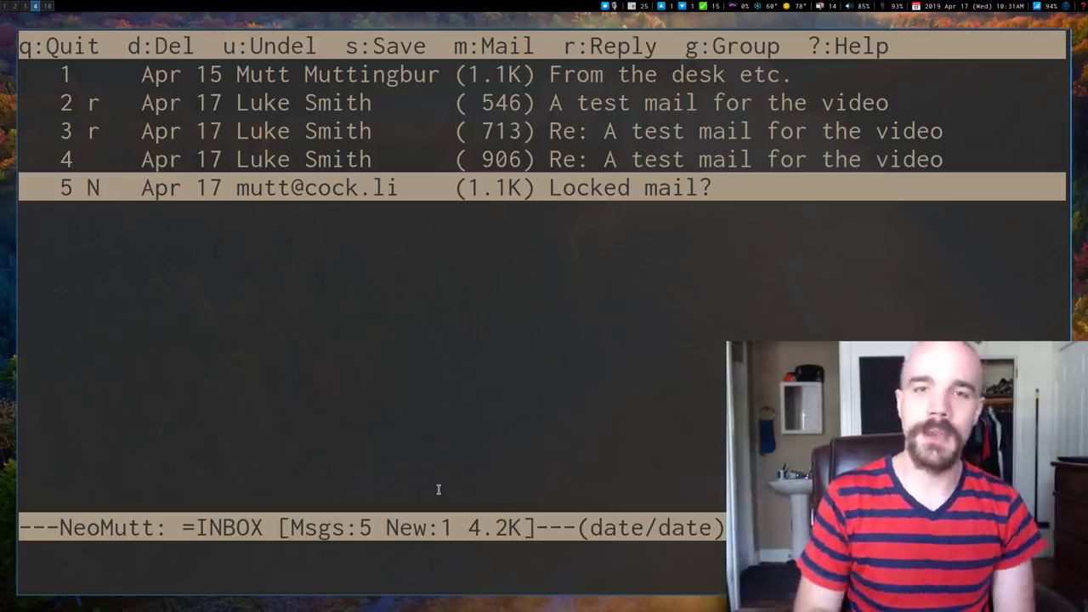
Browse up and down through the five INBOX messages.
key(k)
key(k)
key(k)
key(k)
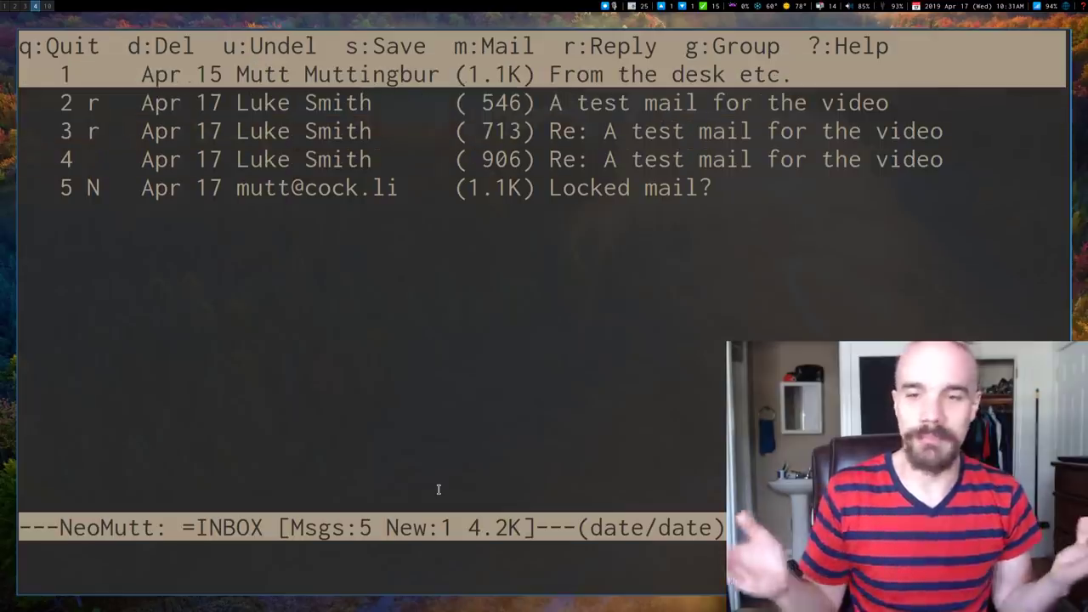
key(j)
key(j)
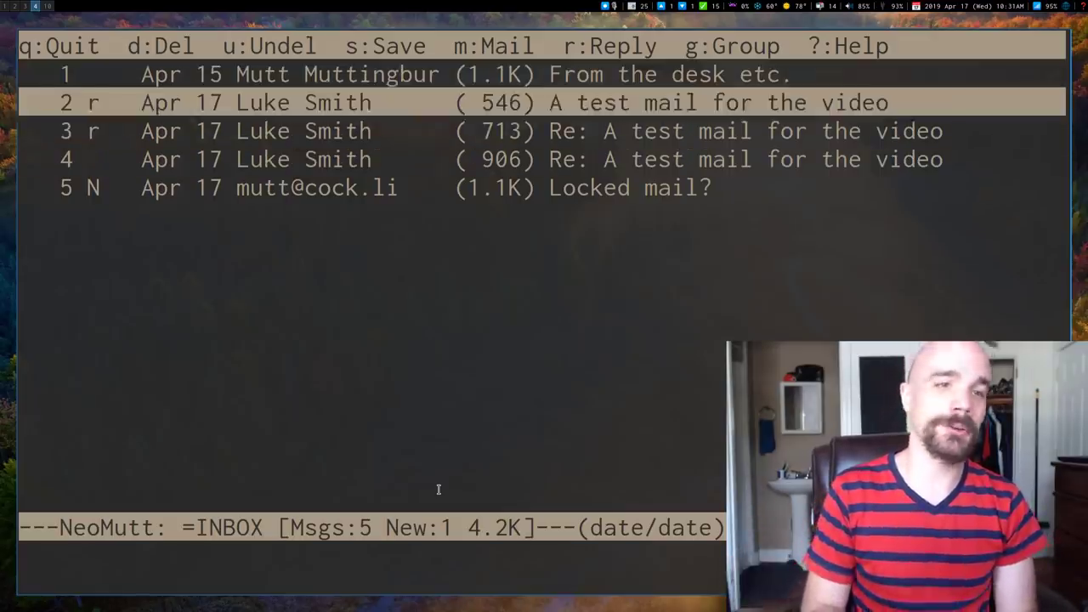
key(j)
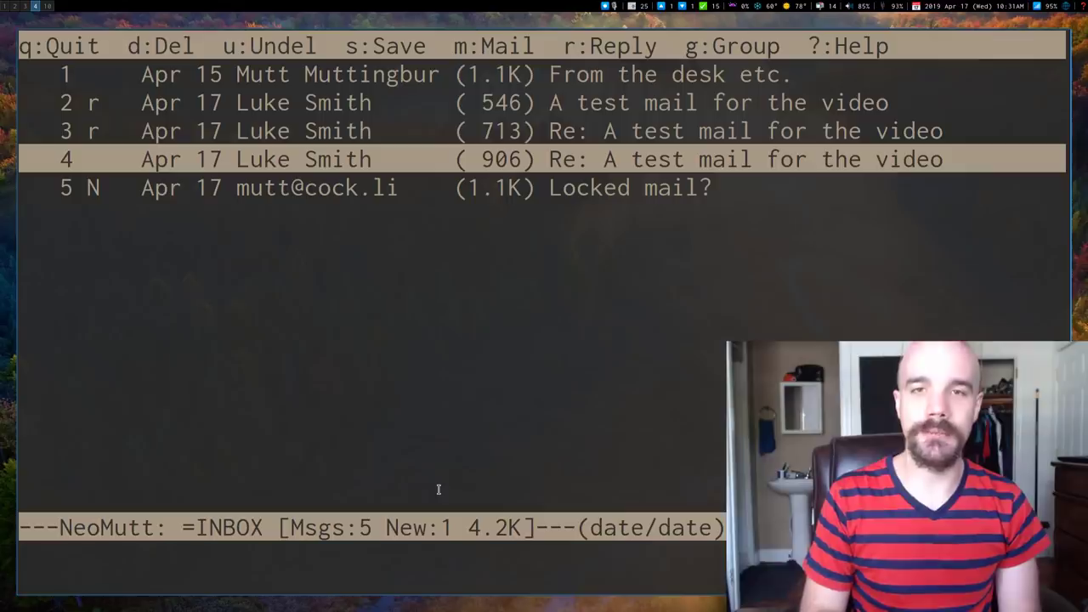
key(k)
key(k)
key(k)
key(j)
key(j)
key(j)
key(j)
key(k)
key(k)
key(k)
key(k)
key(j)
key(j)
key(j)
key(j)
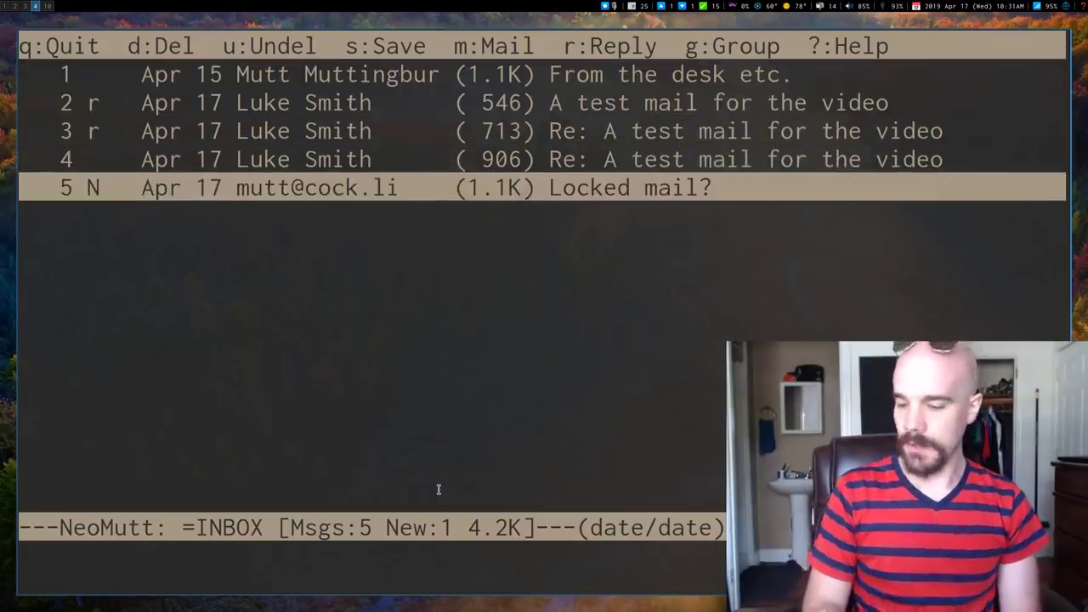
key(k)
key(k)
key(k)
key(j)
key(j)
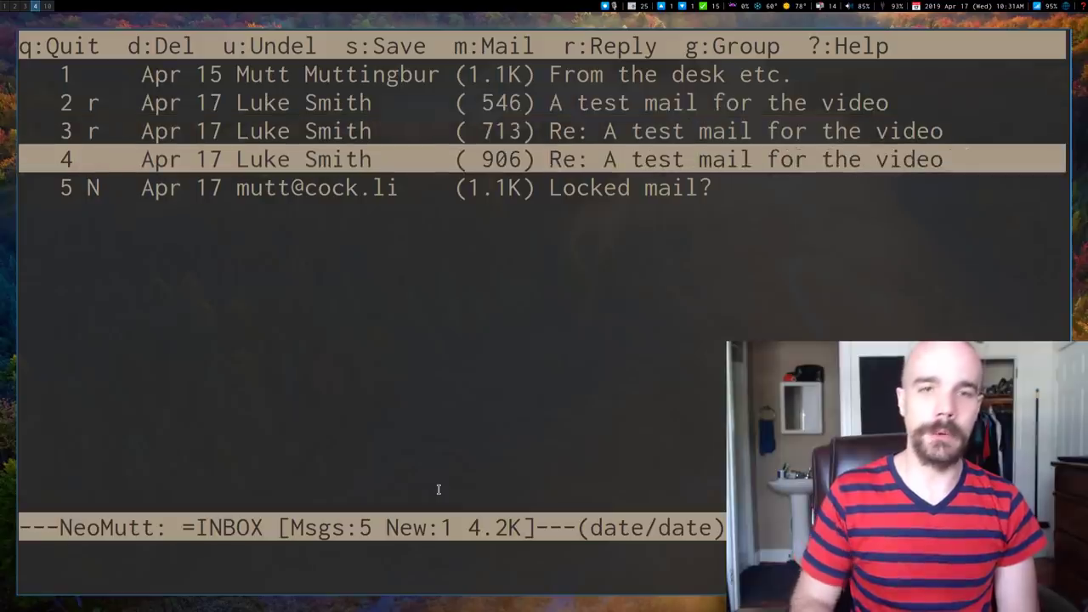
key(k)
key(k)
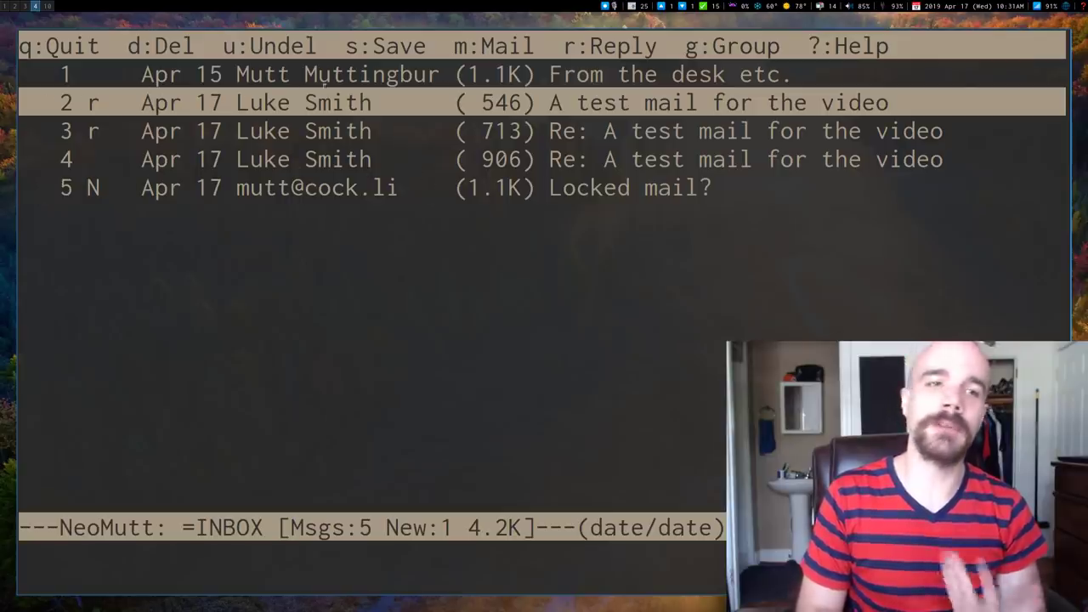
key(j)
key(k)
key(k)
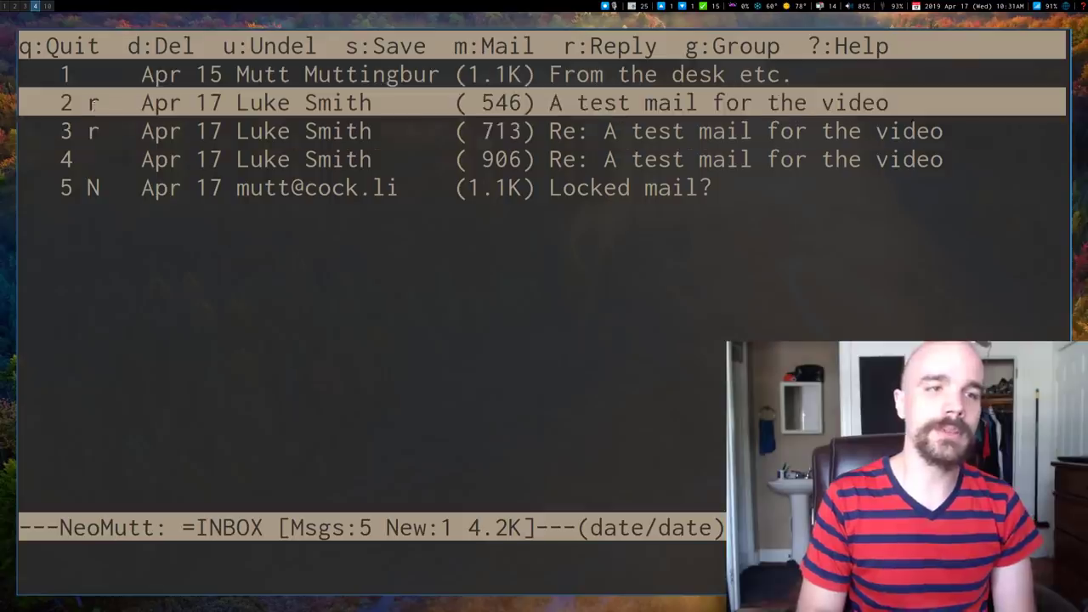
key(j)
key(j)
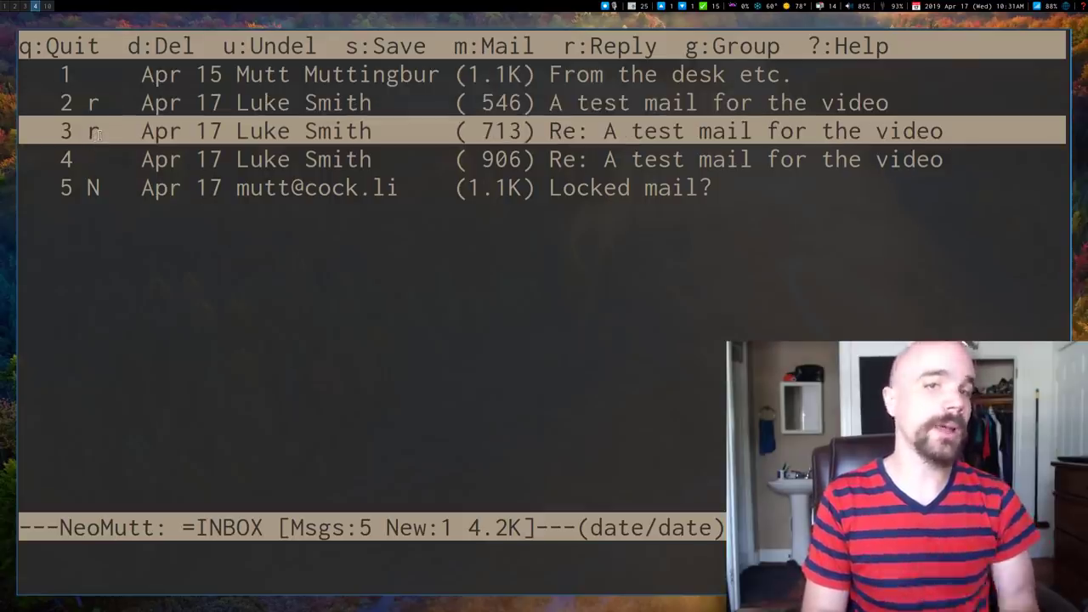
Open the Locked mail? message to read it, then return to the index.
key(j)
key(j)
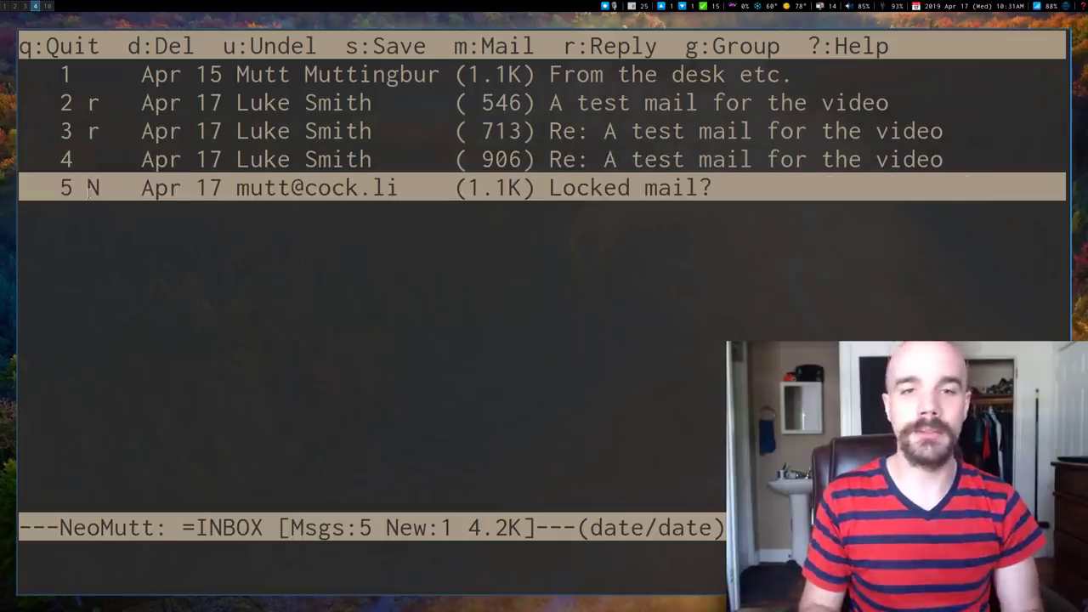
key(l)
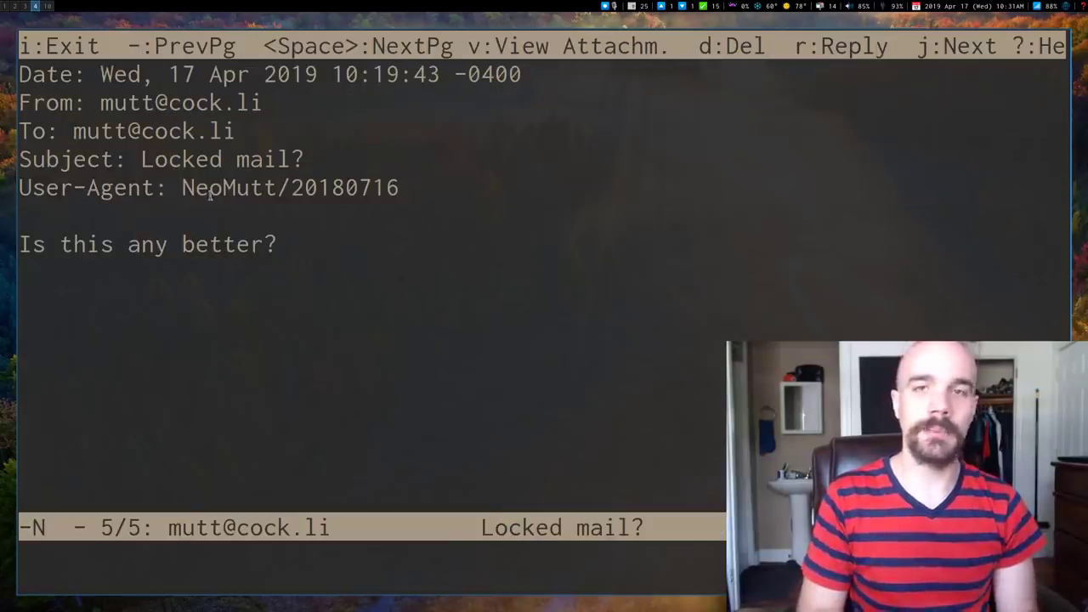
key(h)
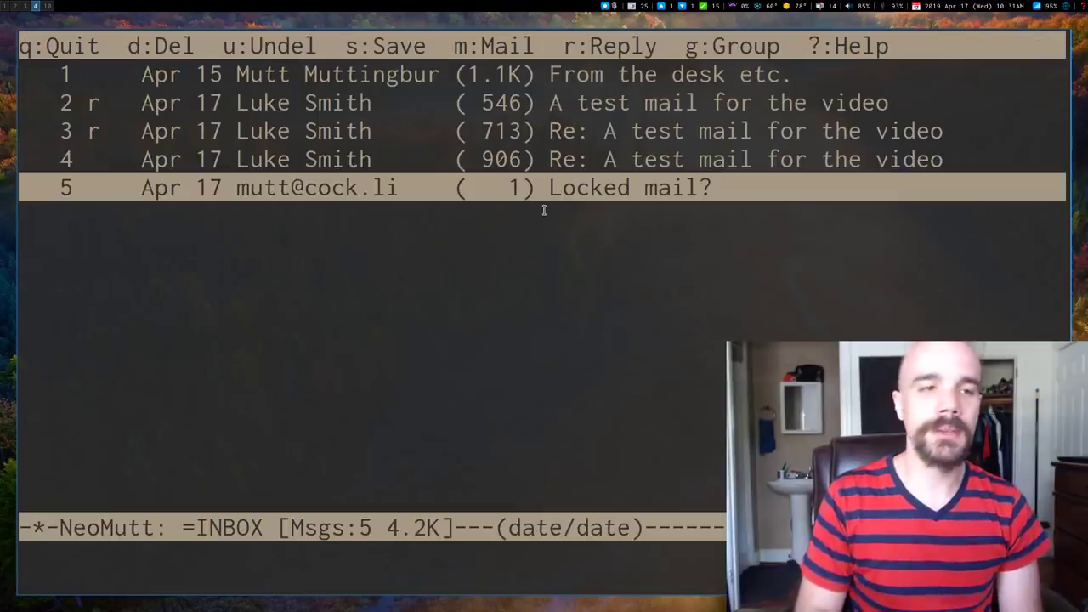
Start a reply to it, abandon it, then switch to workspace 10's large inbox.
key(r)
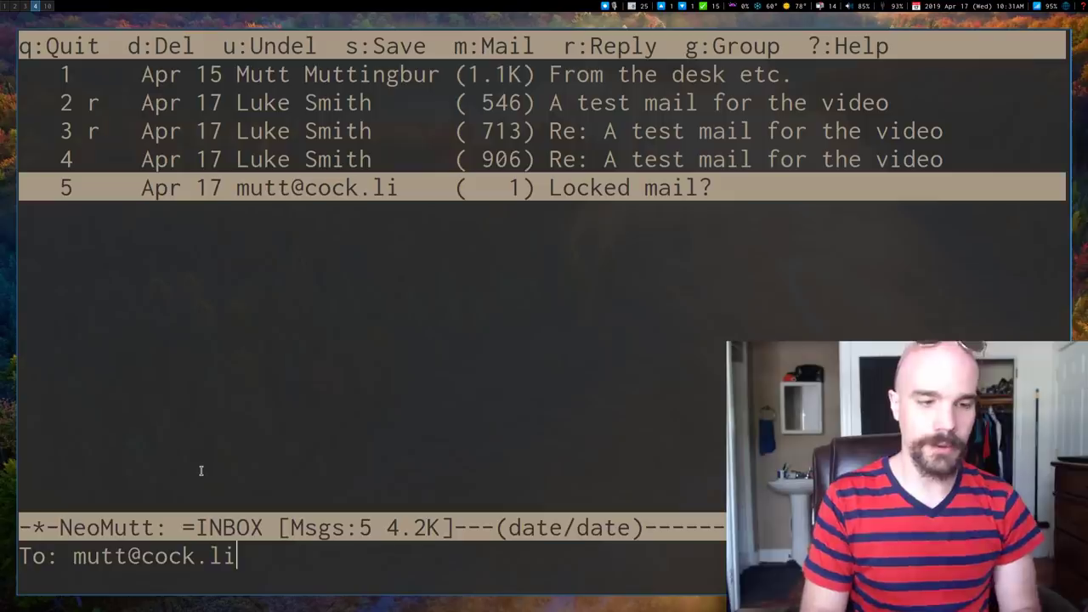
key(ctrl+u)
key(Escape)
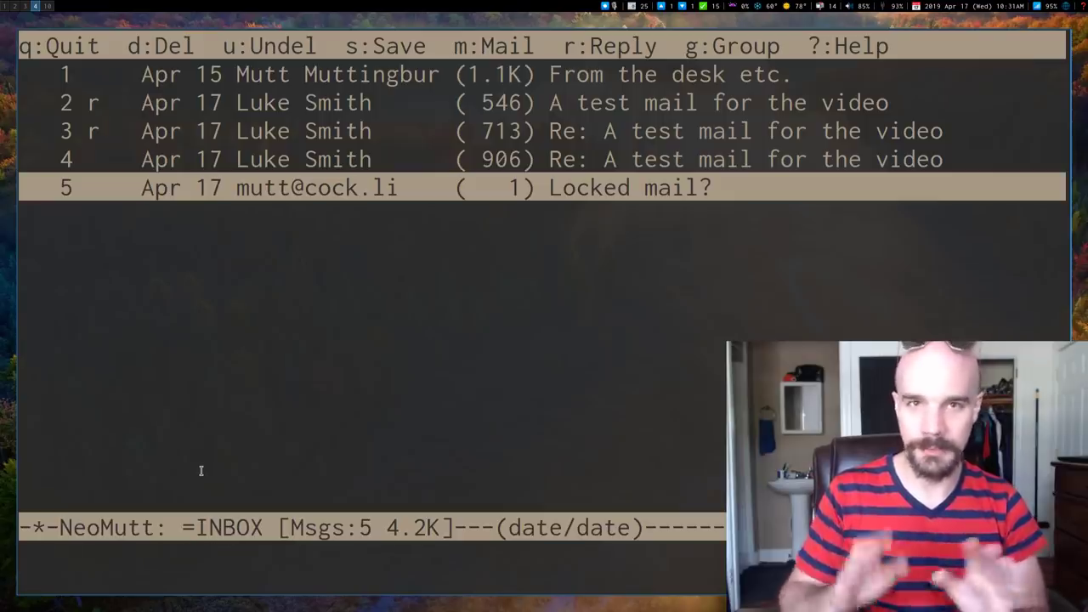
key(k)
key(k)
key(k)
key(k)
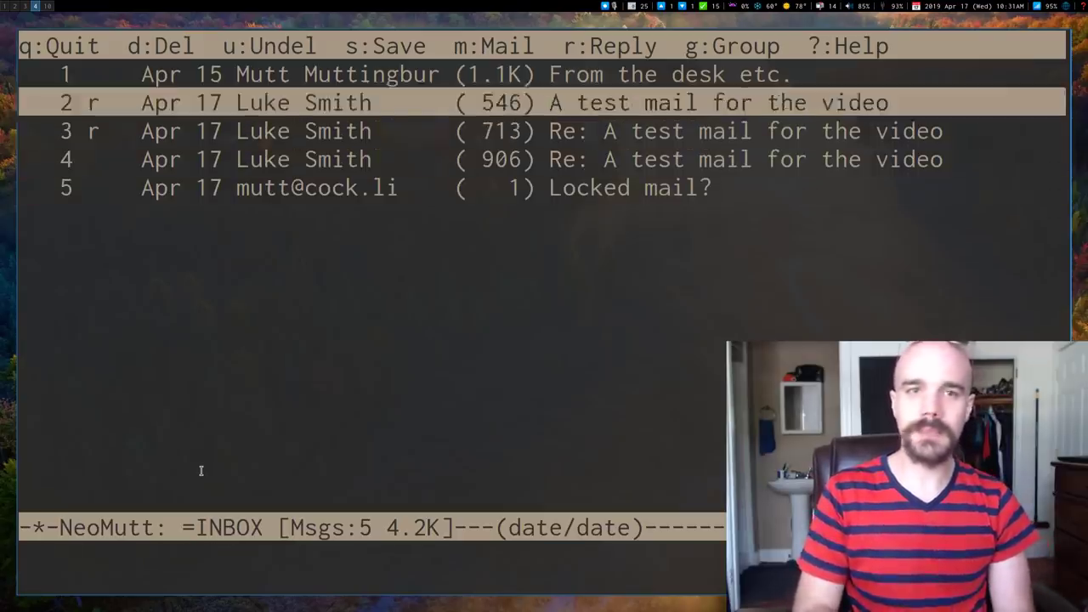
key(j)
key(j)
key(j)
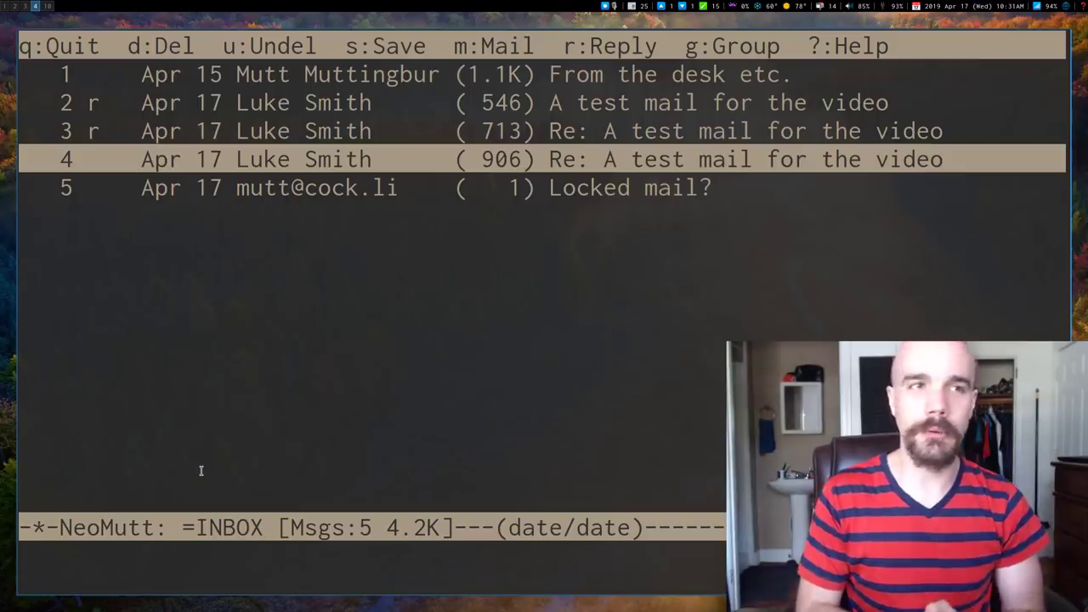
key(super+0)
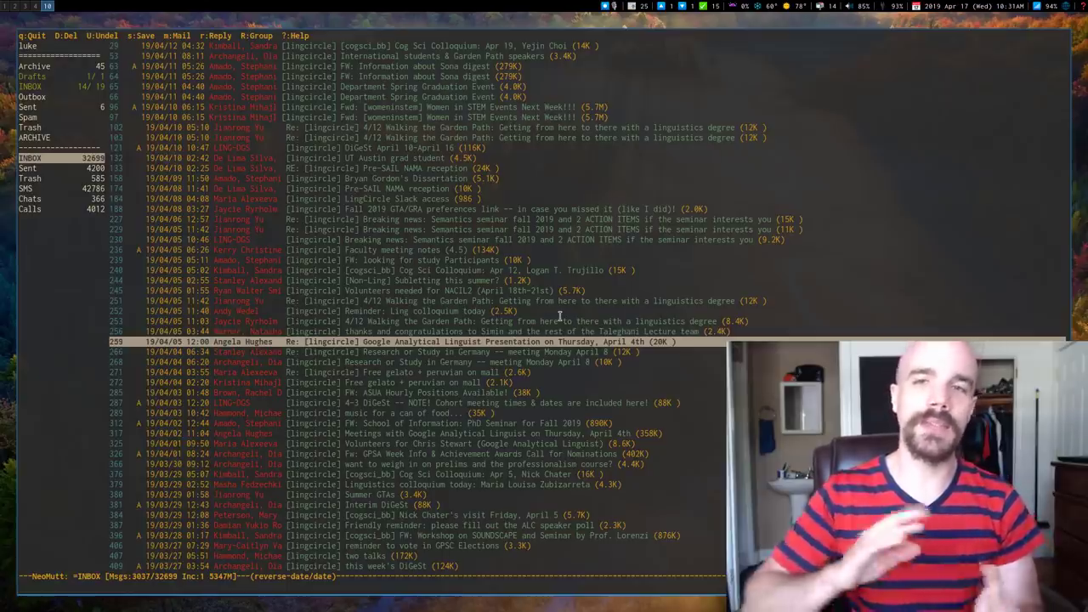
Return to the five-message test inbox and move down to message 5, Locked mail?
key(super+4)
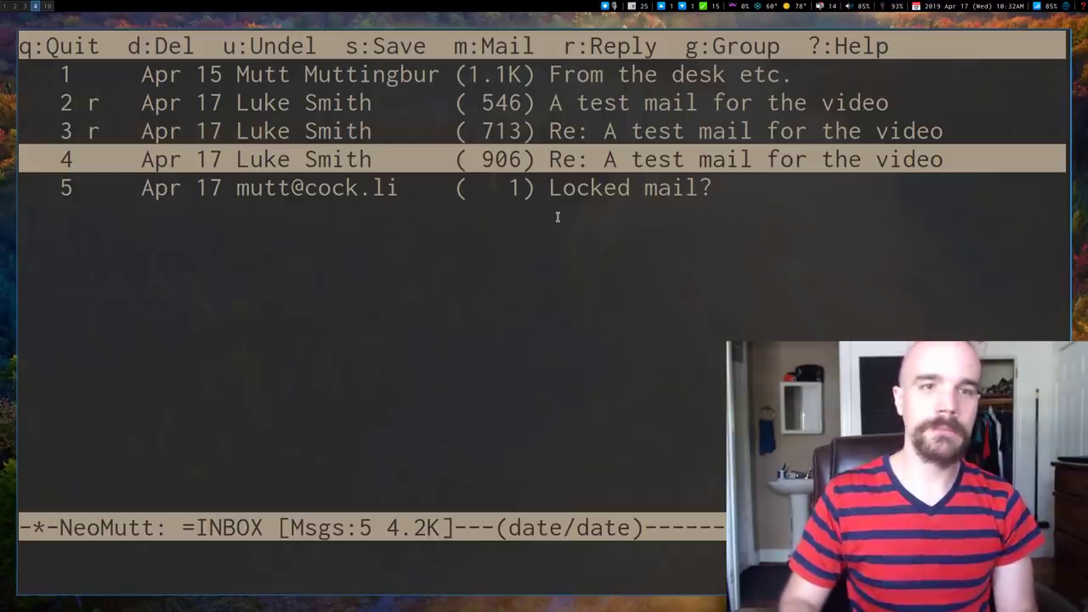
key(j)
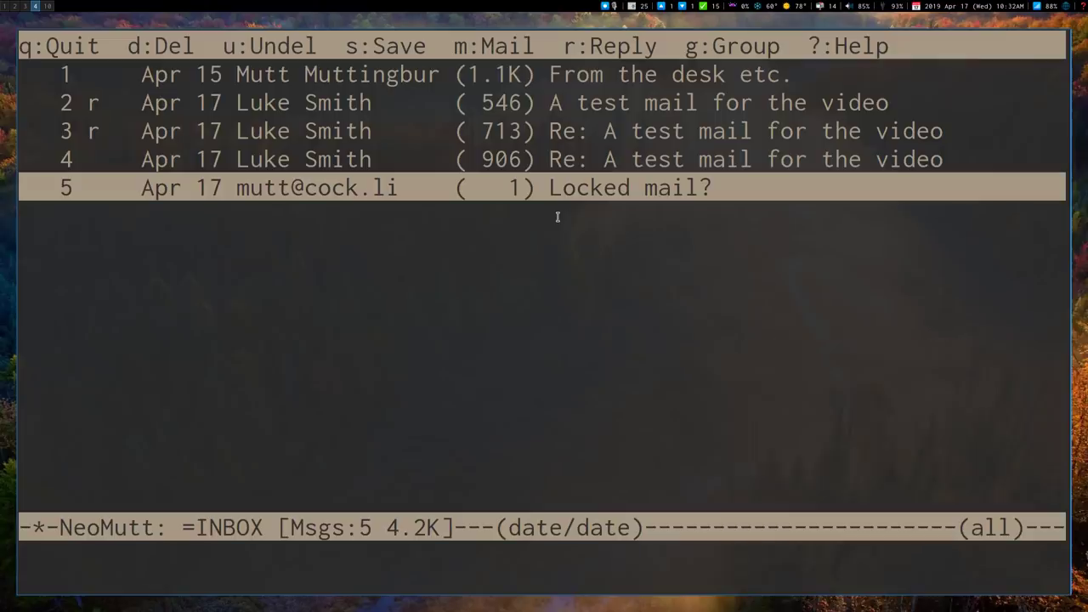
key(question)
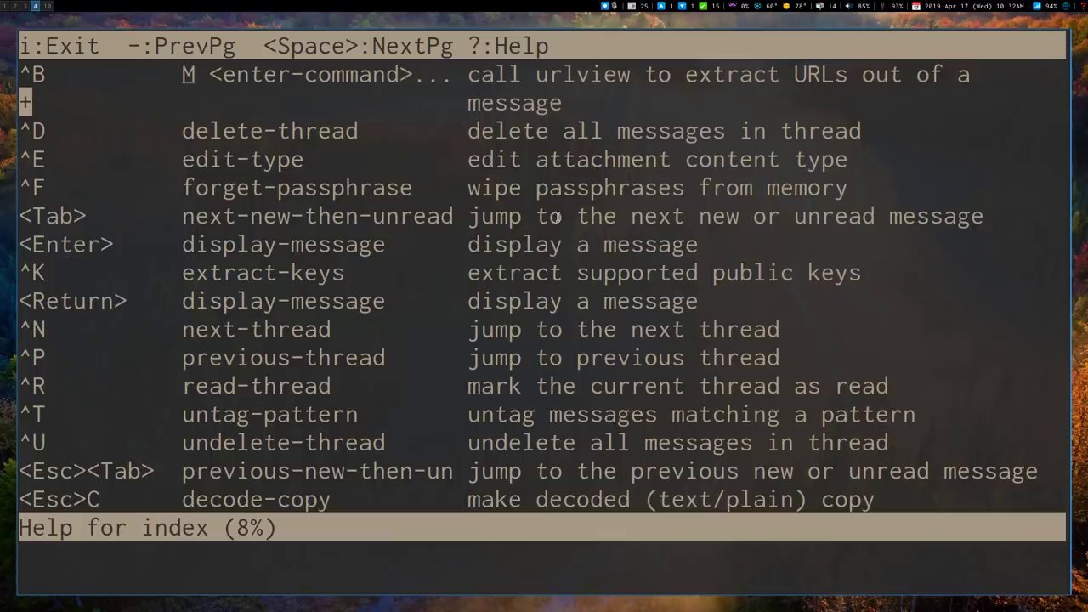
key(space)
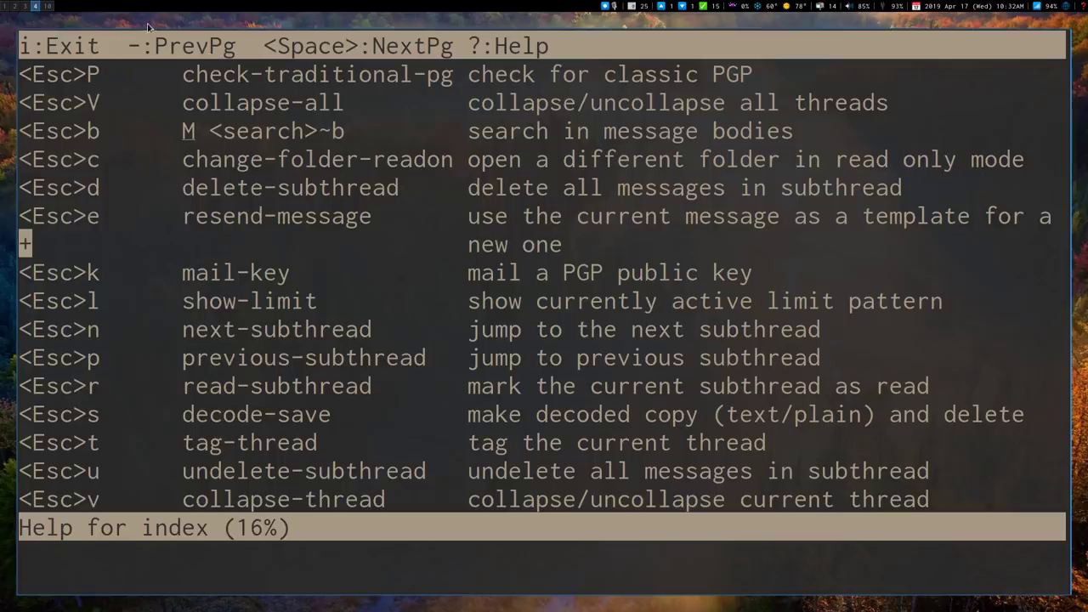
key(minus)
key(space)
key(space)
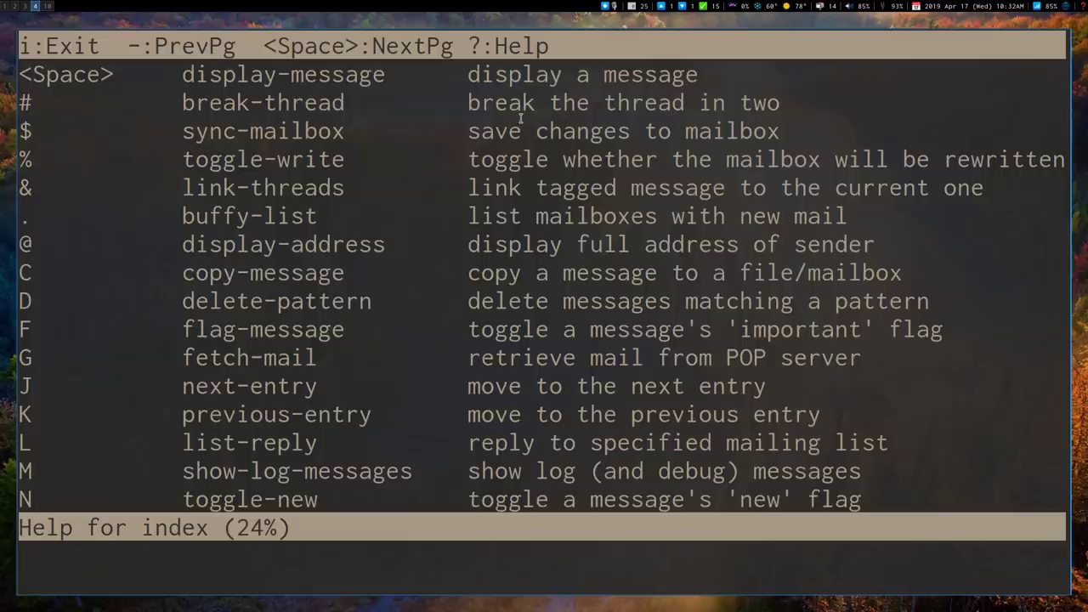
key(minus)
key(minus)
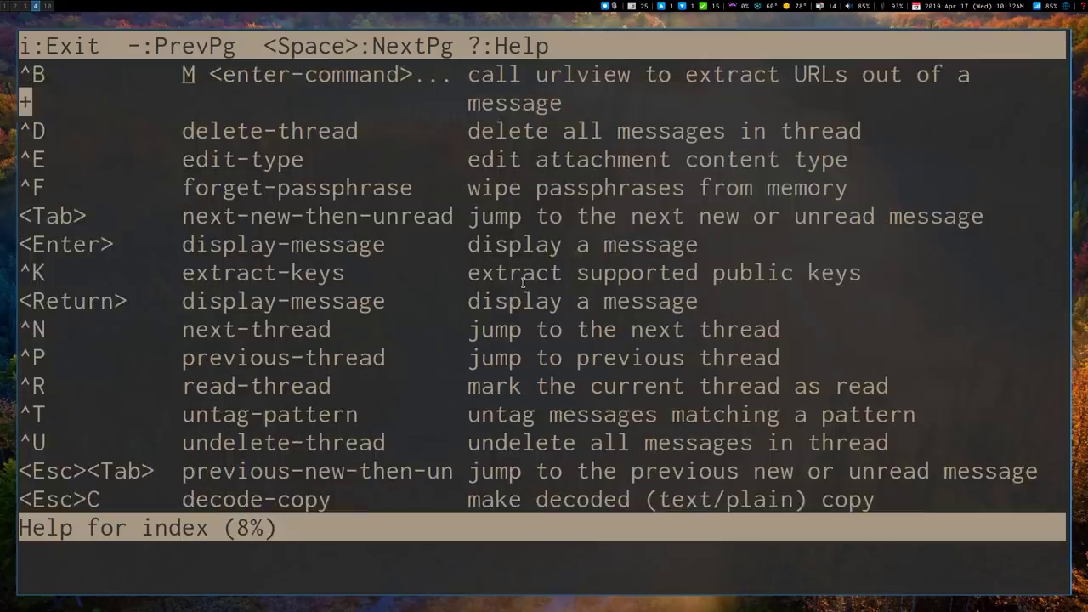
key(space)
key(space)
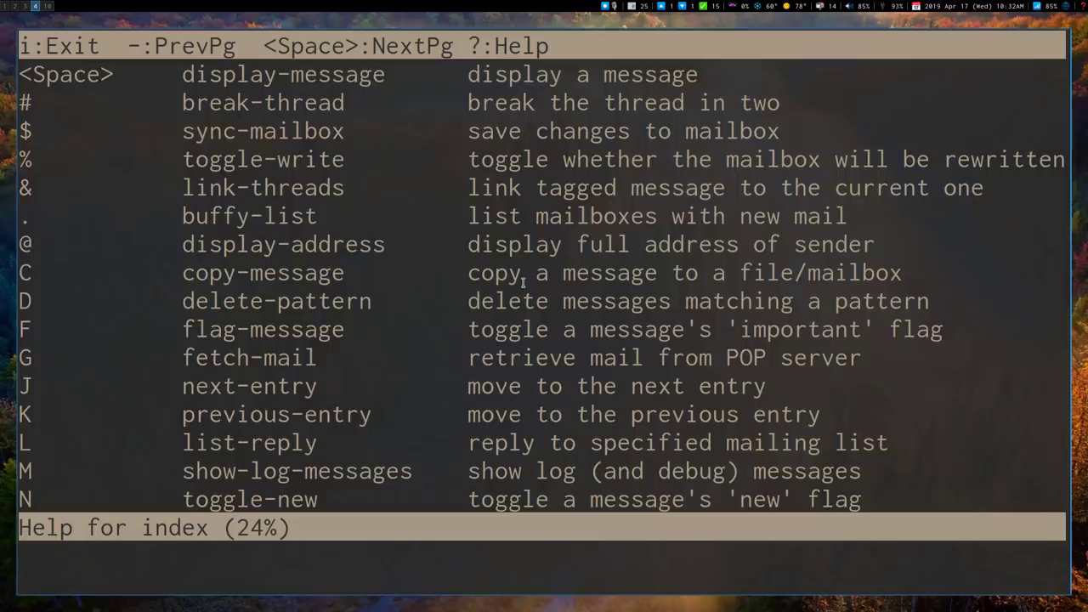
key(i)
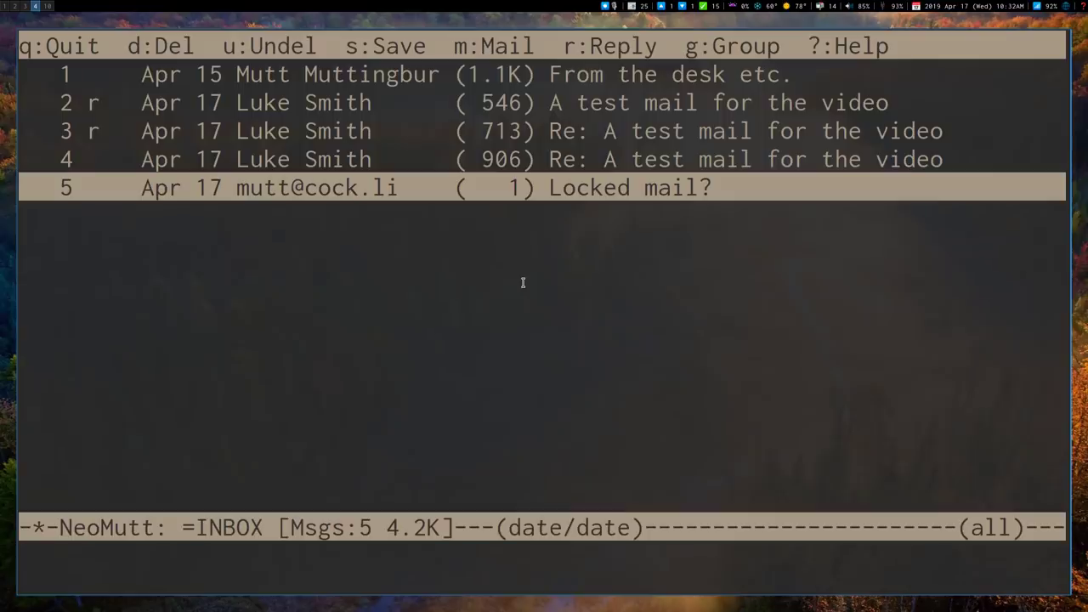
key(c)
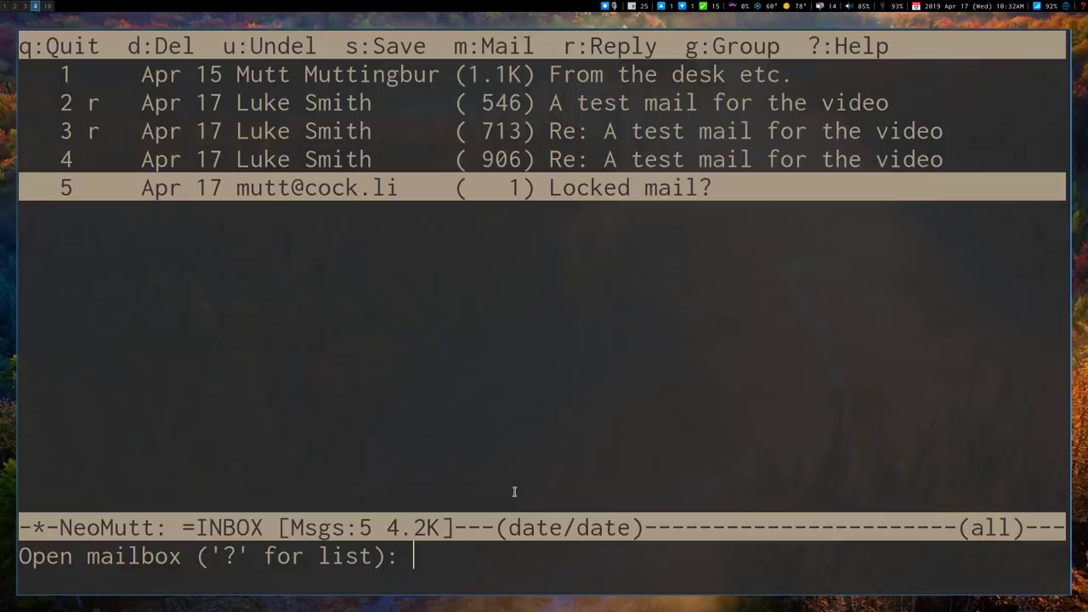
key(question)
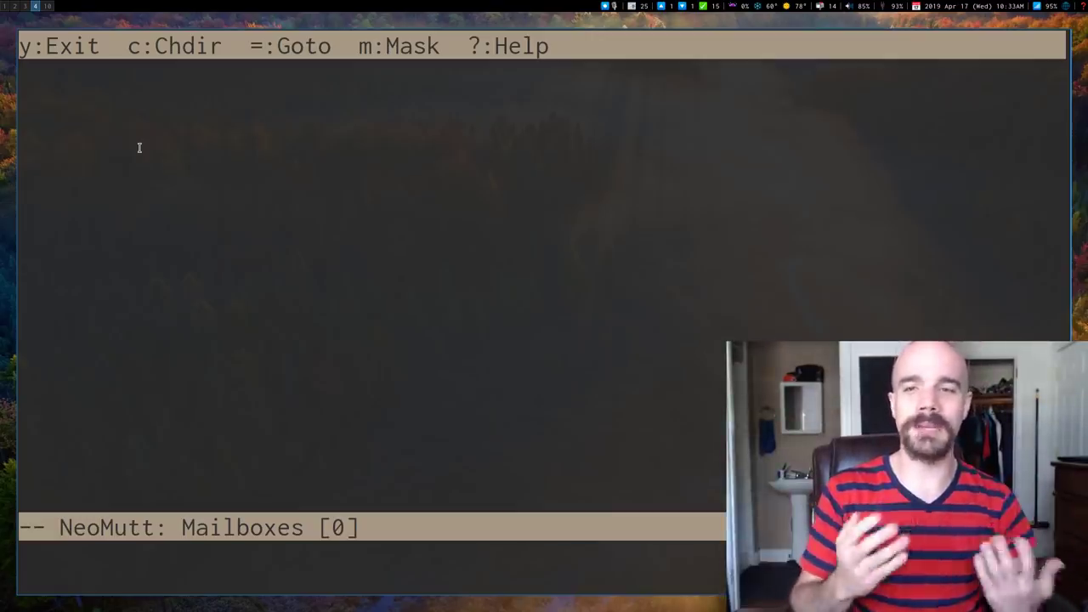
key(y)
key(k)
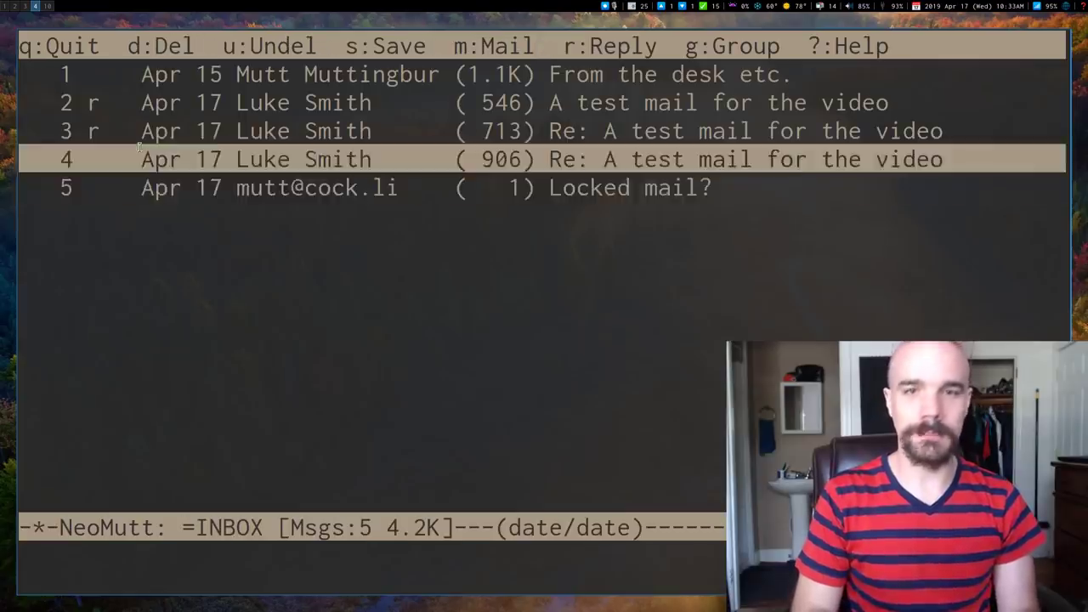
key(j)
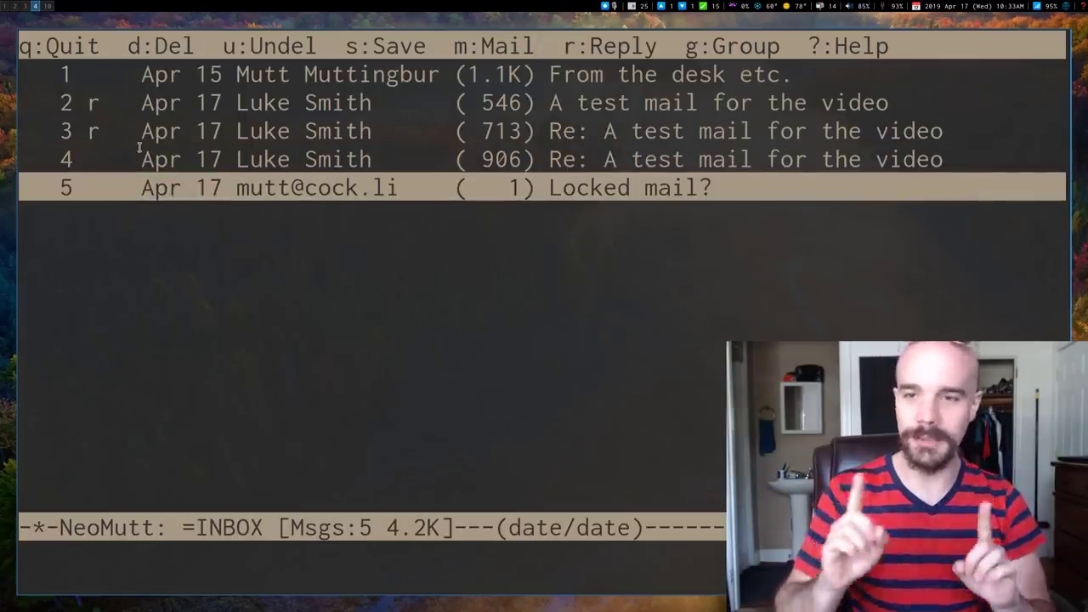
Draft a reply to Locked mail? with placeholder text above the quoted original, and save it.
key(r)
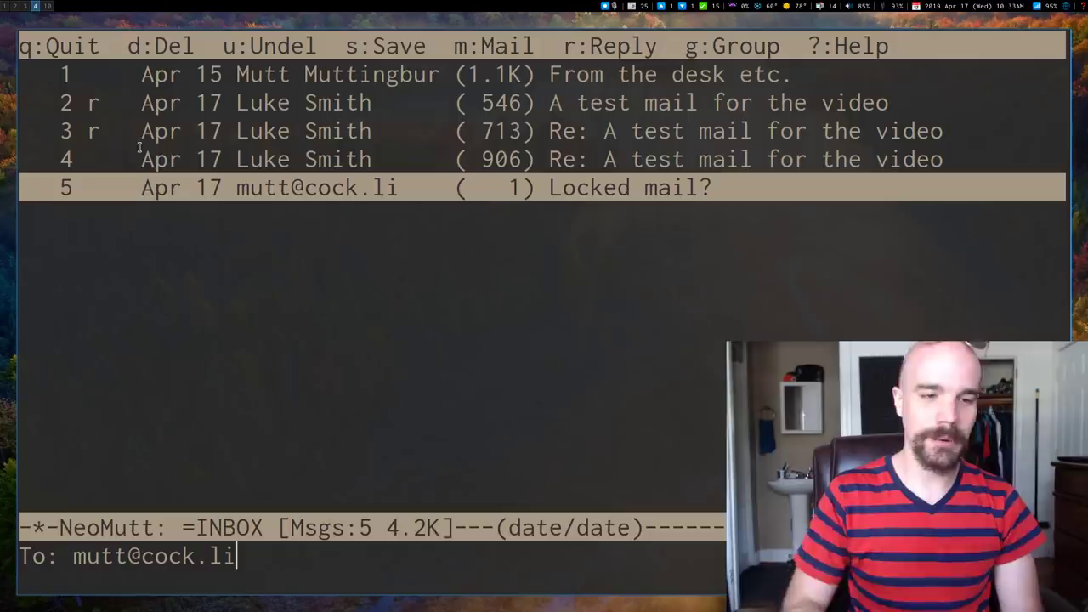
key(Return)
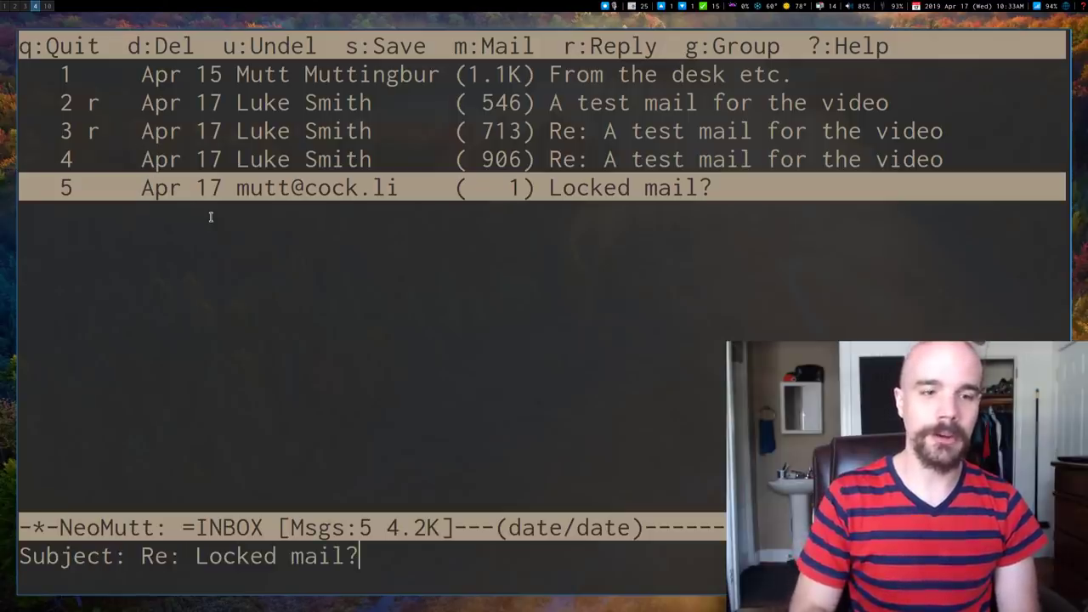
key(Return)
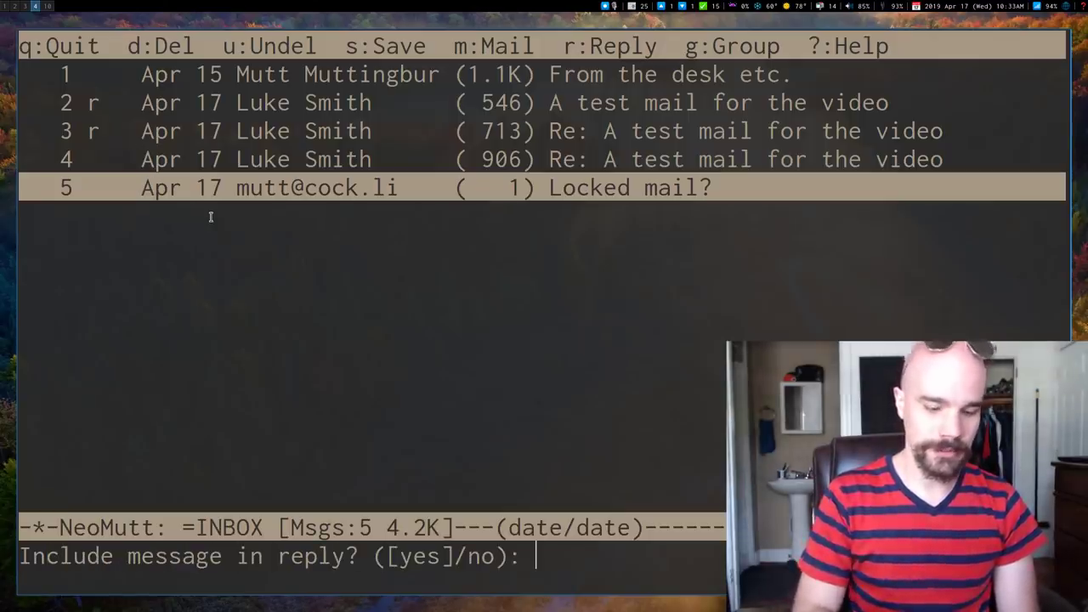
key(Return)
key(shift+o)
text(asdlkfjhasdf)
key(Escape)
key(shift+z)
key(shift+z)
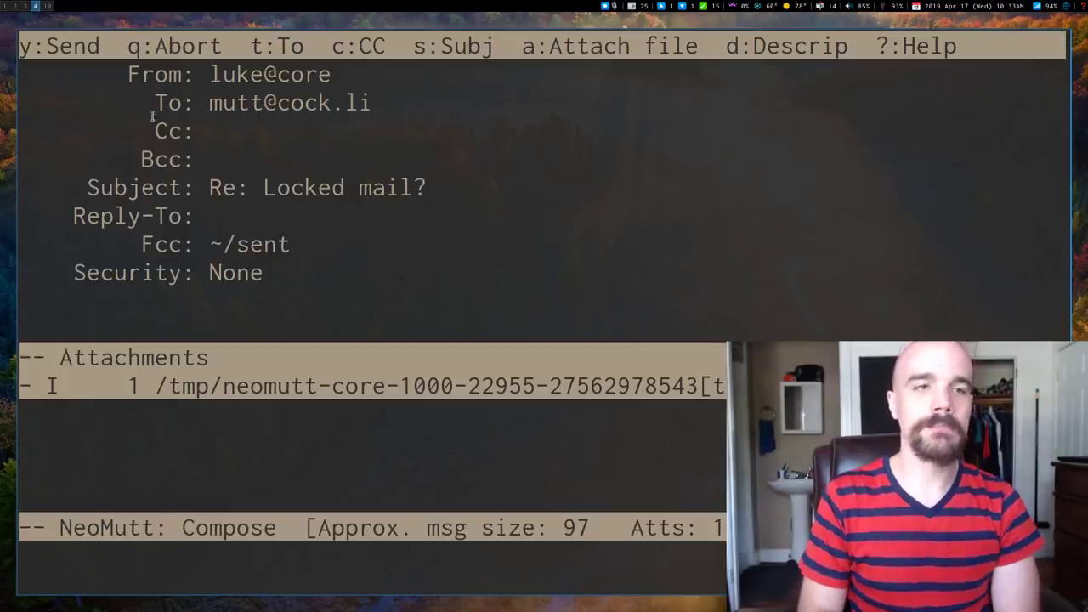
Select the sender address on the compose From line, then begin abandoning the reply.
drag(210, 77, 315, 77)
click(313, 76)
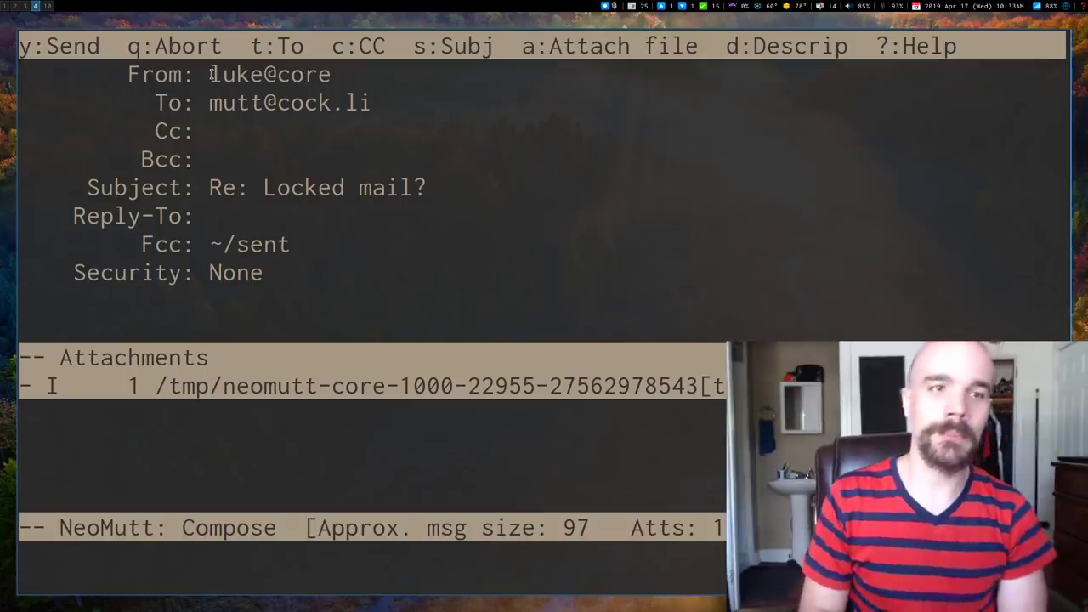
drag(209, 76, 317, 76)
click(306, 75)
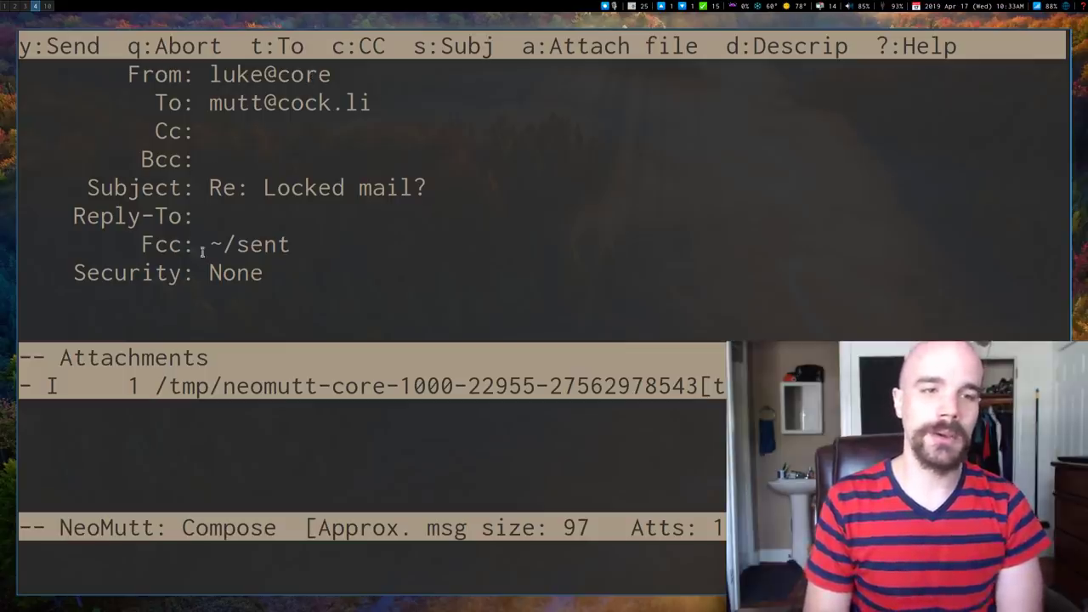
key(q)
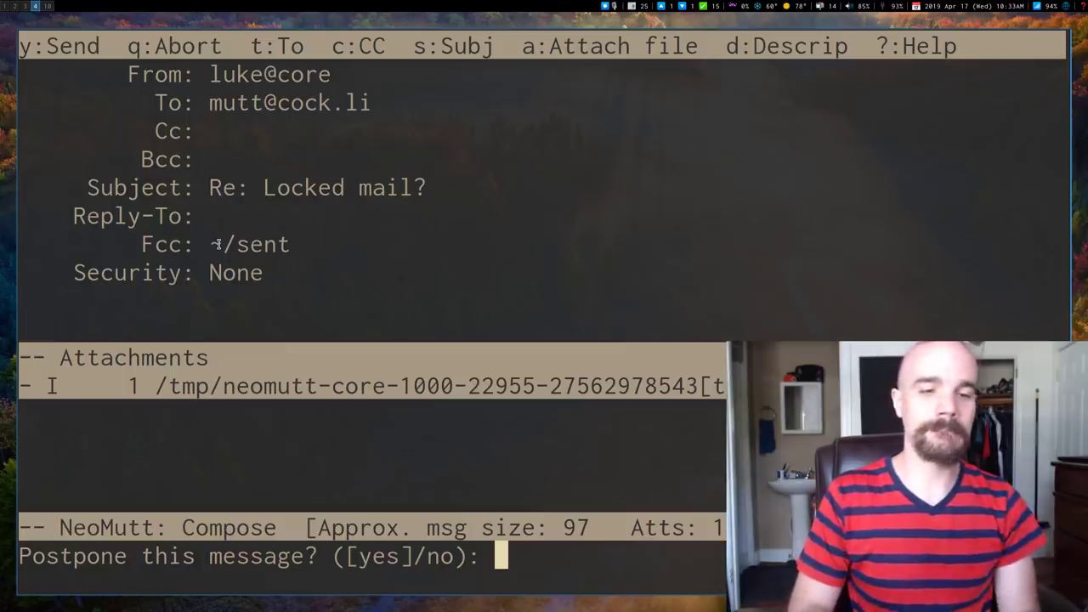
Discard the reply, quit NeoMutt, and open a spaced new line below muttrc's folder line.
key(n)
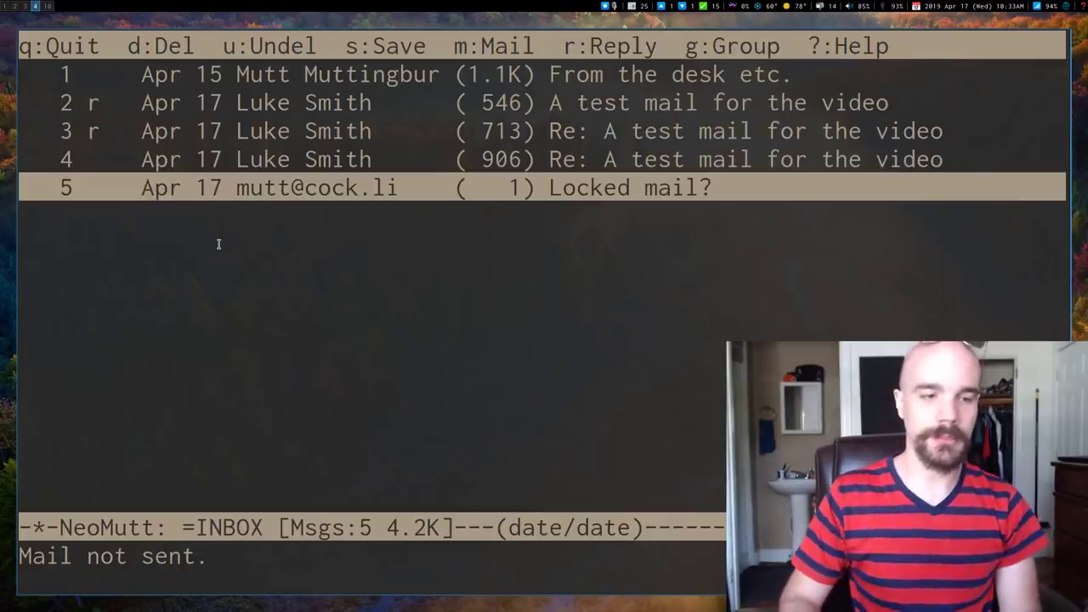
key(q)
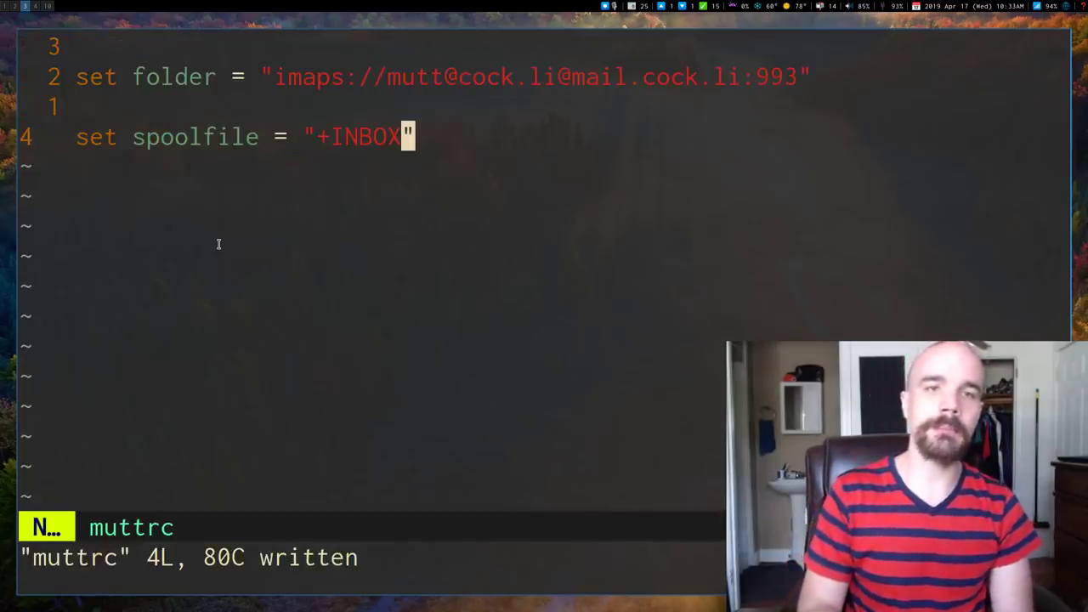
key(k)
key(k)
key(o)
key(Return)
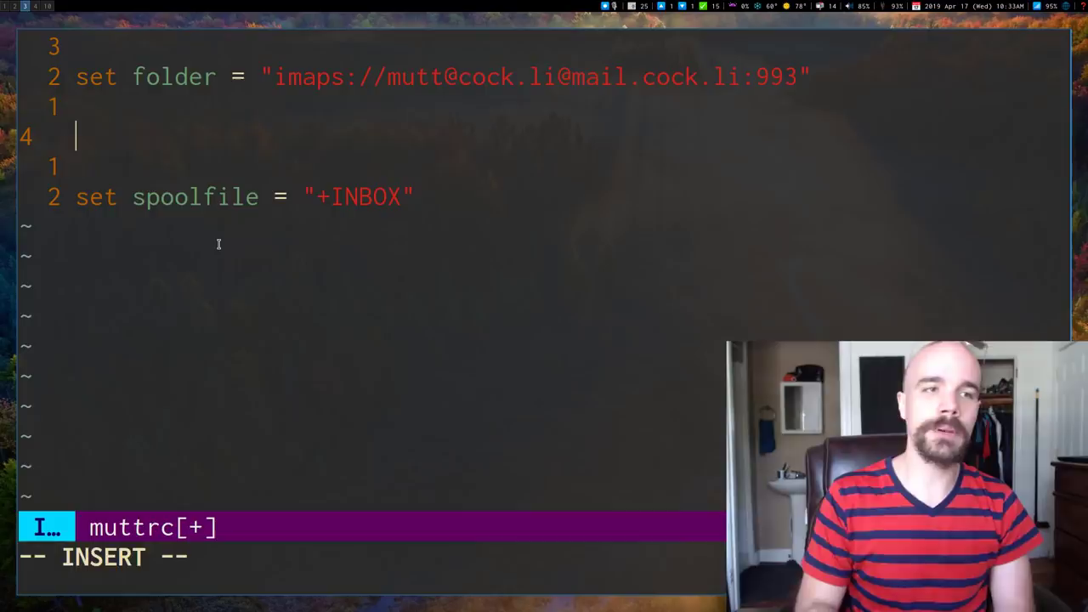
Write the smtp_url line for the account at mail.cock.li on port 587.
text(set)
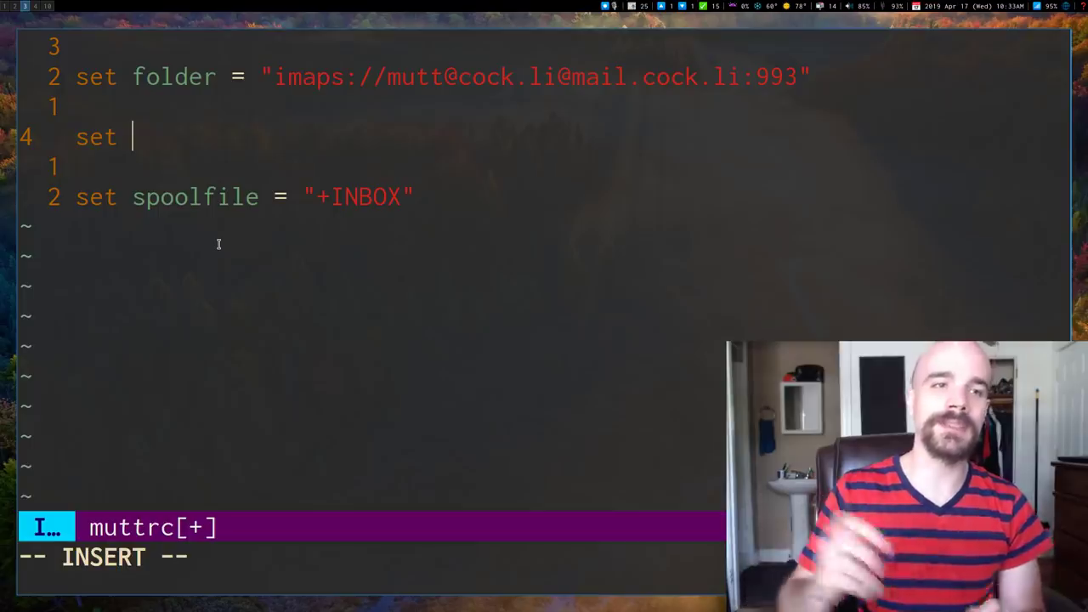
text(smtp)
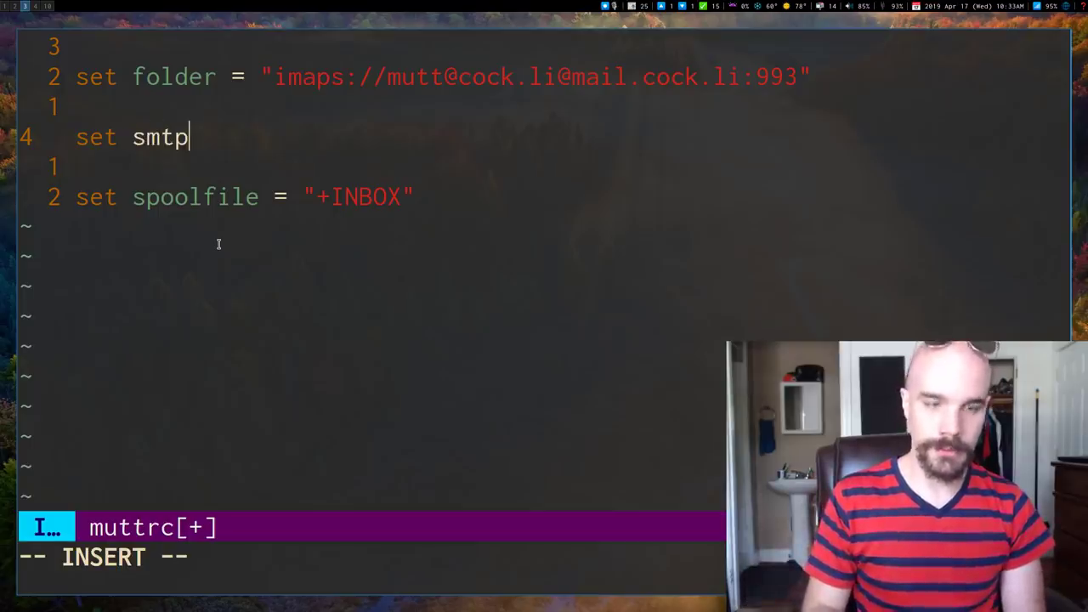
text(_url =)
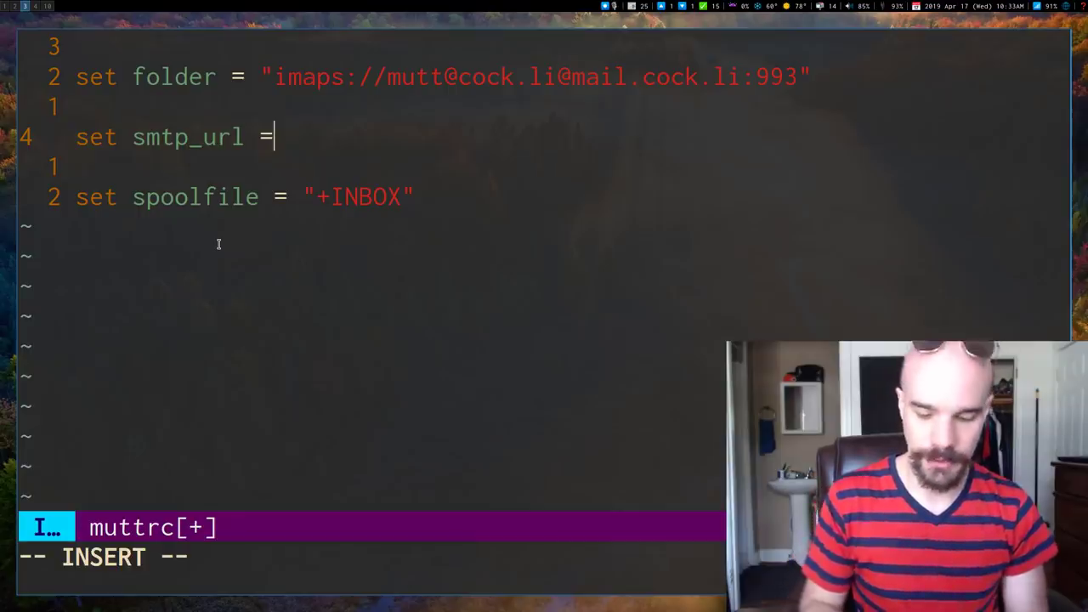
text( "smtp://)
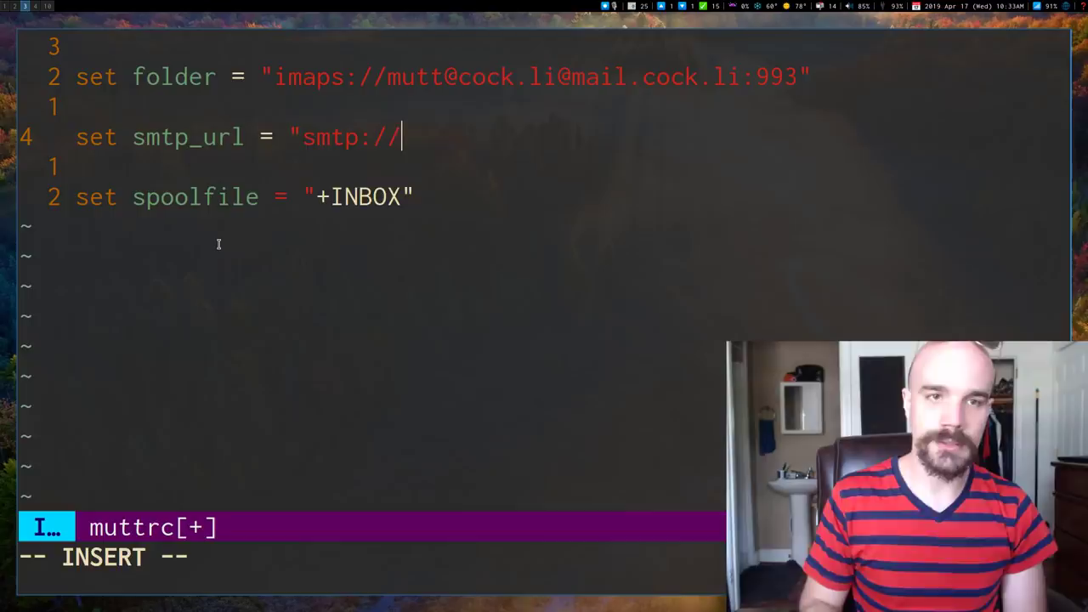
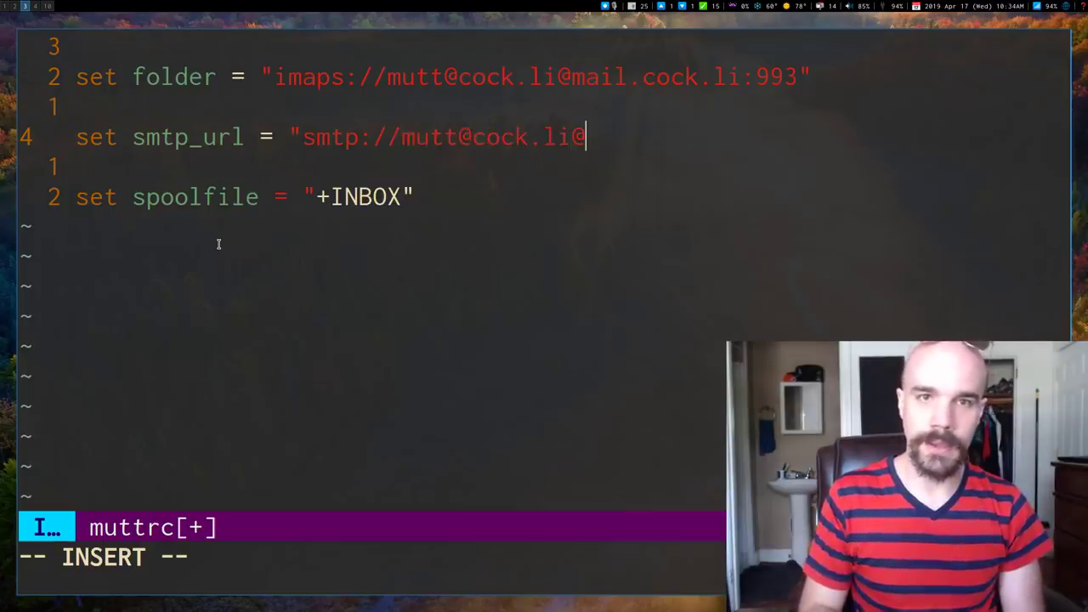
text(mail.lcock)
key(BackSpace)
key(BackSpace)
key(BackSpace)
key(BackSpace)
key(BackSpace)
text(cock.)
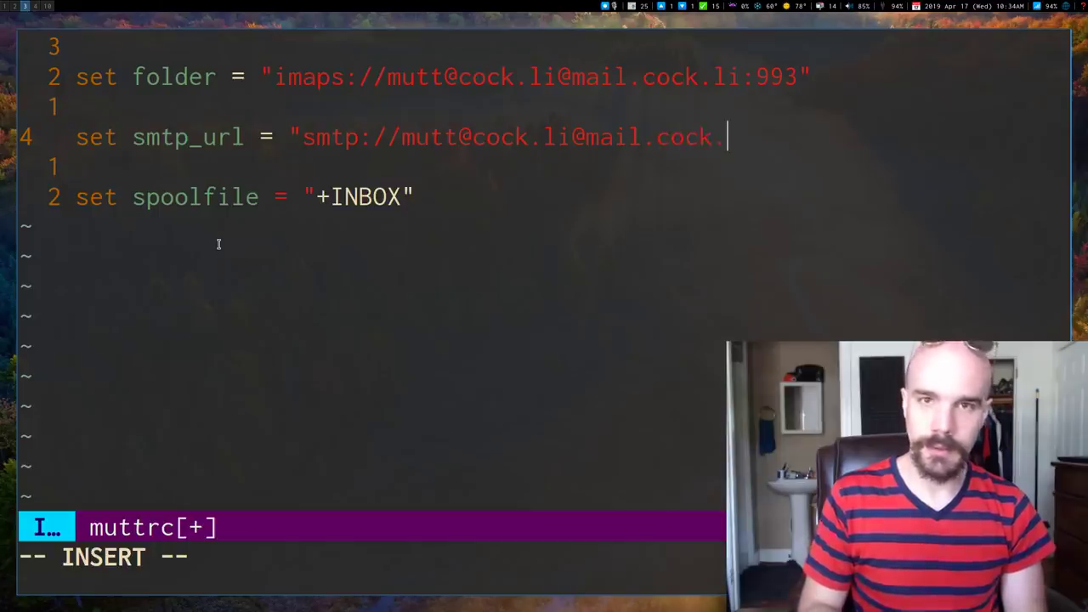
text(li:)
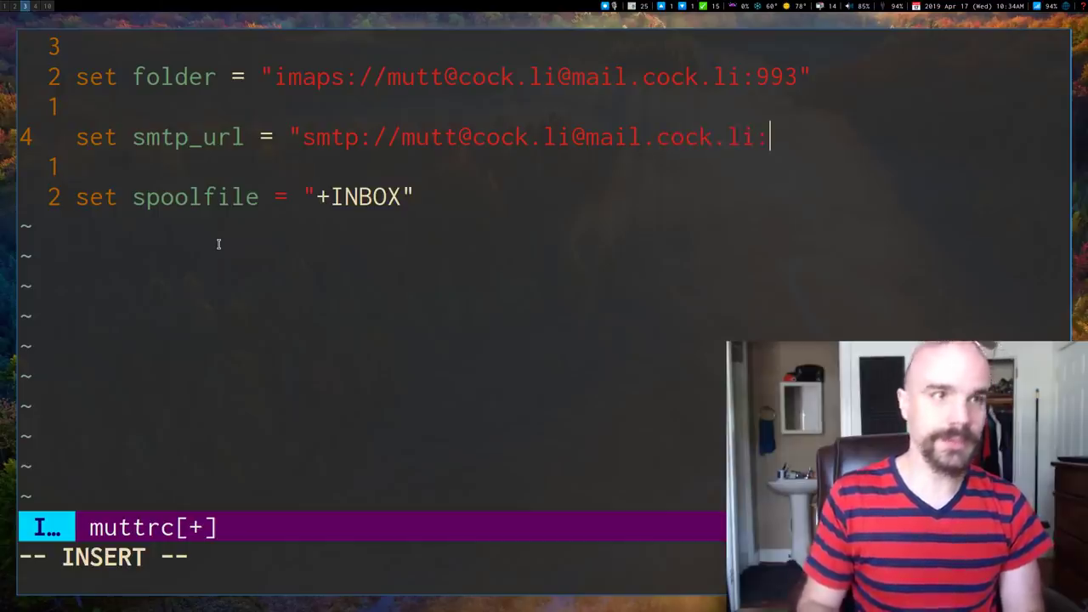
key(super+2)
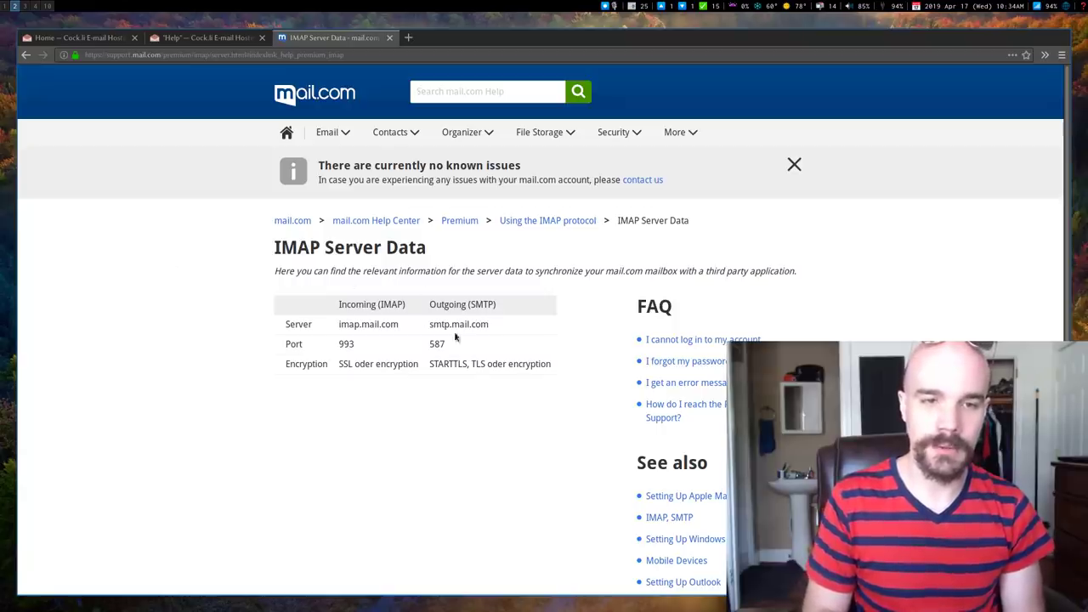
double_click(437, 345)
click(447, 348)
key(super+3)
text(587")
key(Escape)
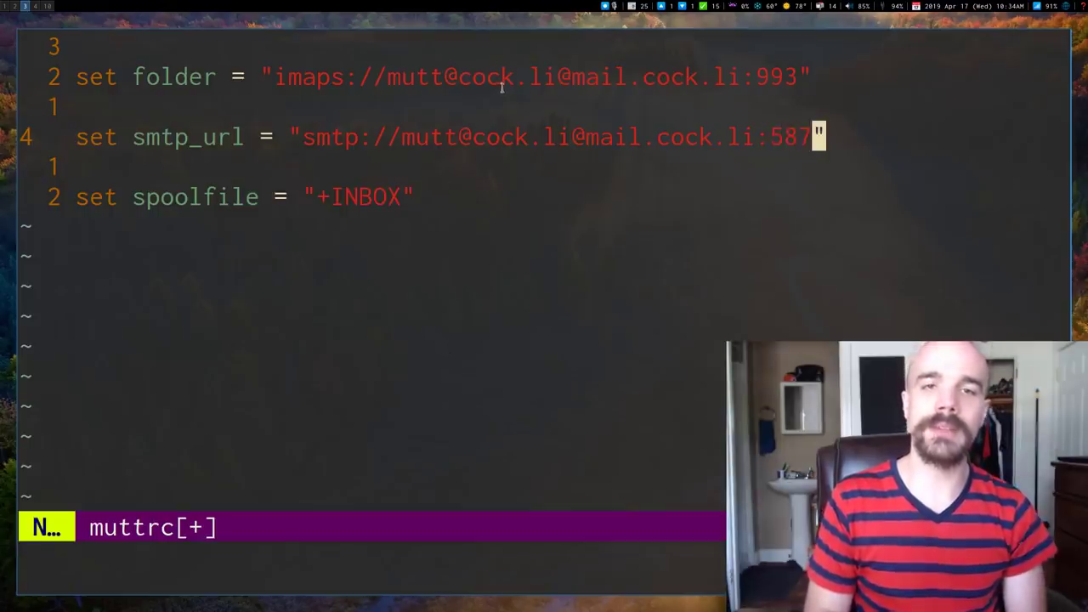
key(k)
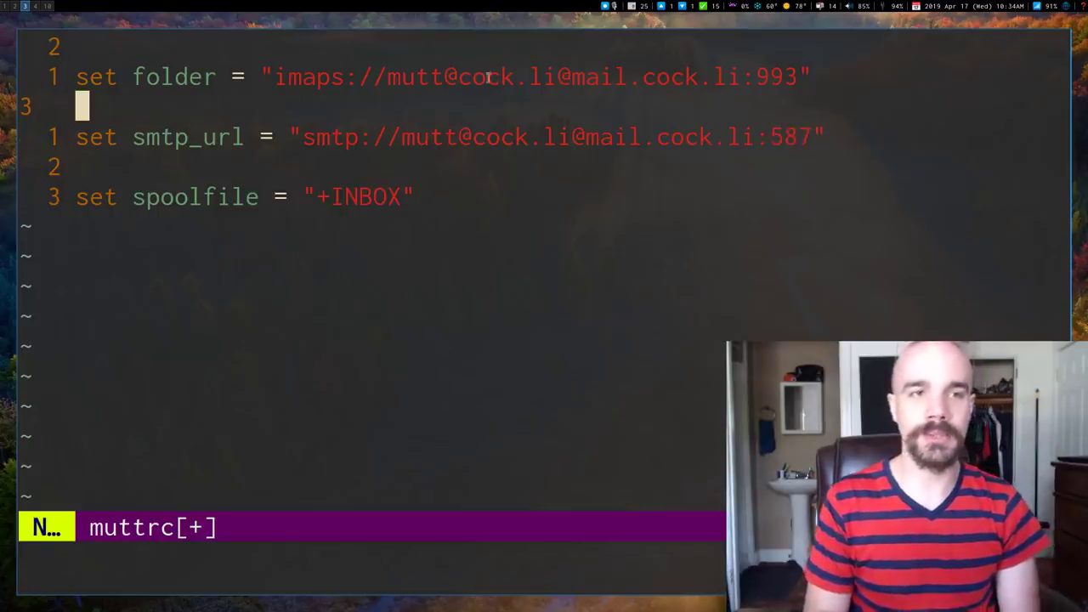
key(j)
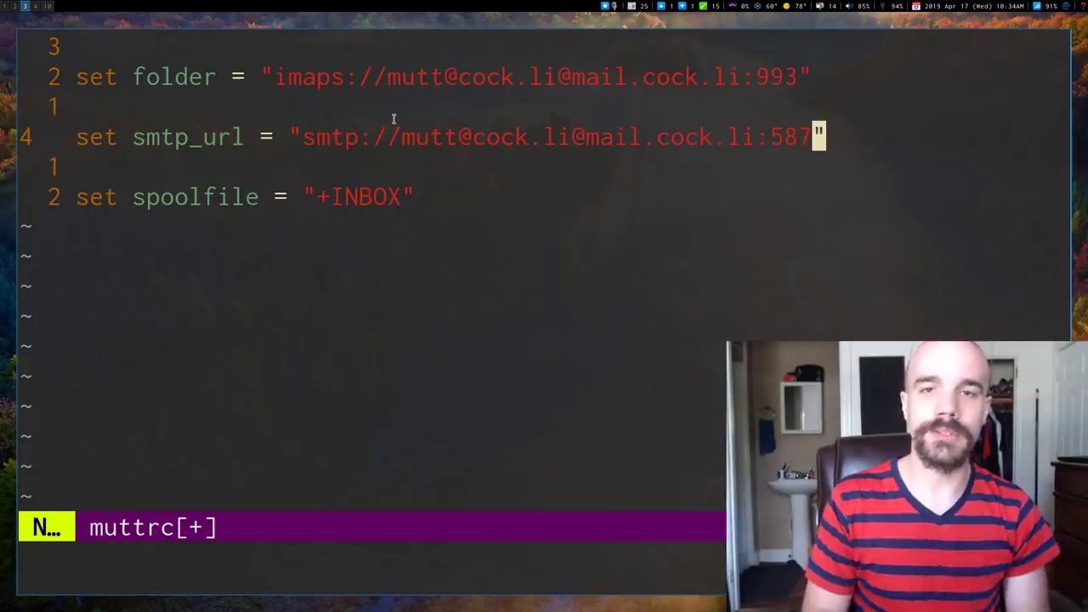
drag(591, 142, 650, 141)
key(Escape)
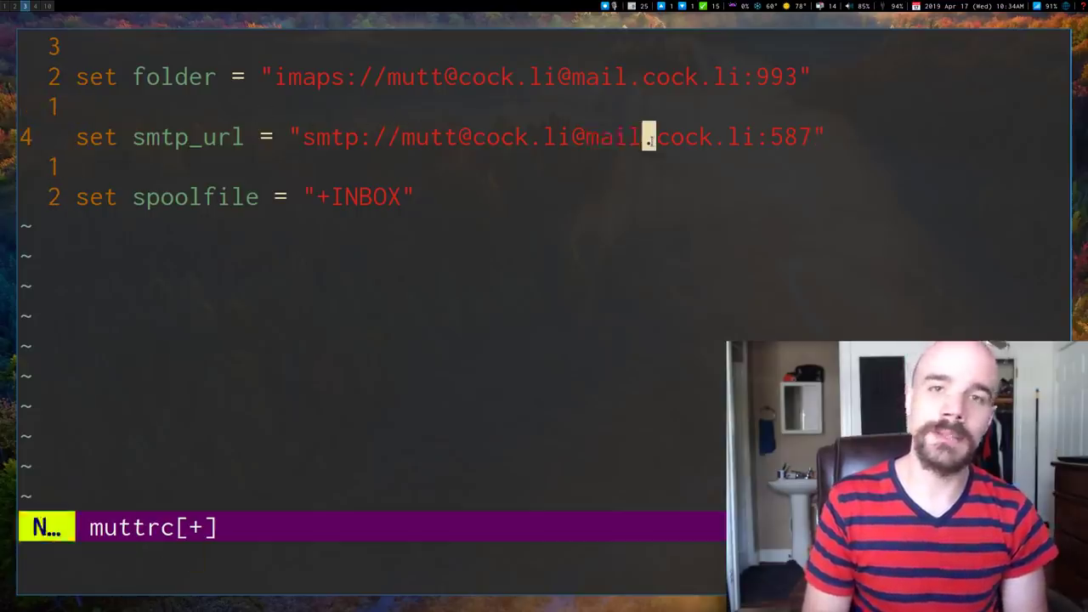
drag(574, 81, 635, 58)
key(Escape)
key(j)
key(j)
key(j)
key(slash)
text(mail)
key(Return)
text(cwsmtp)
key(Escape)
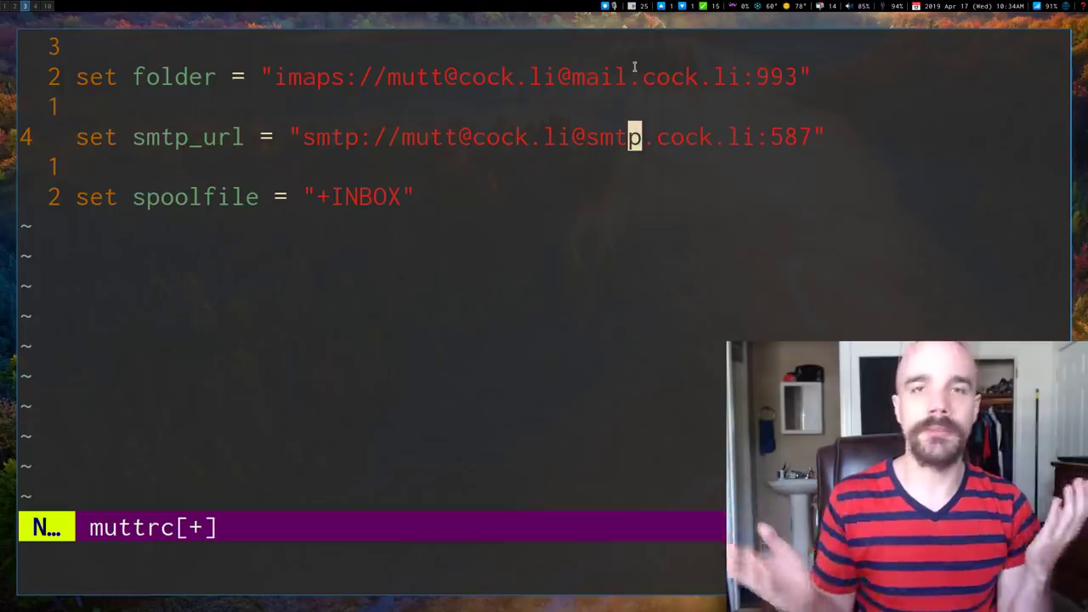
key(u)
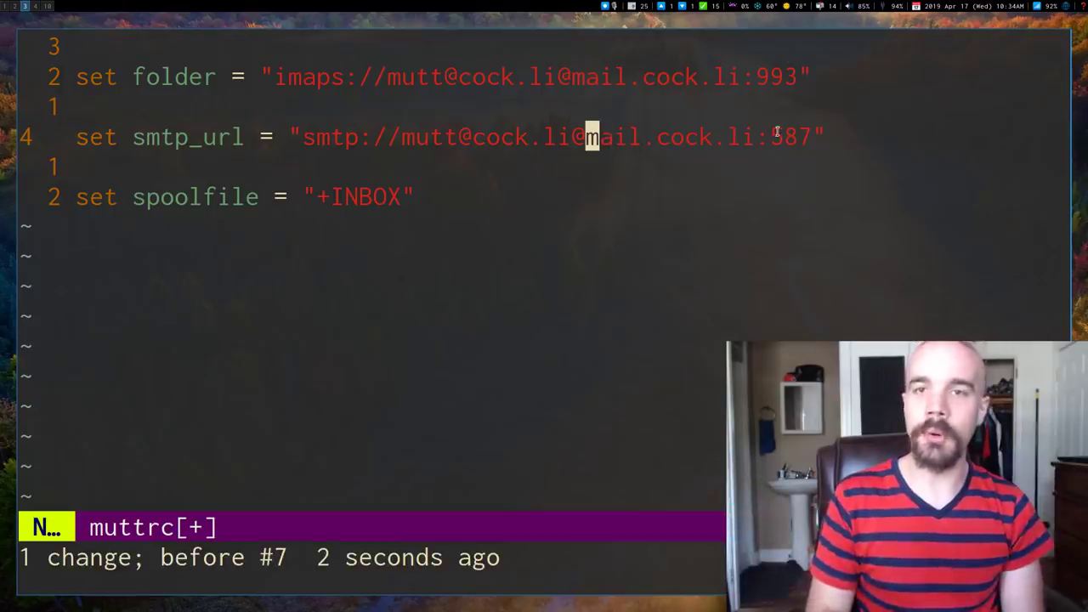
key(b)
key(b)
key(b)
key(b)
key(b)
key(b)
key(b)
key(b)
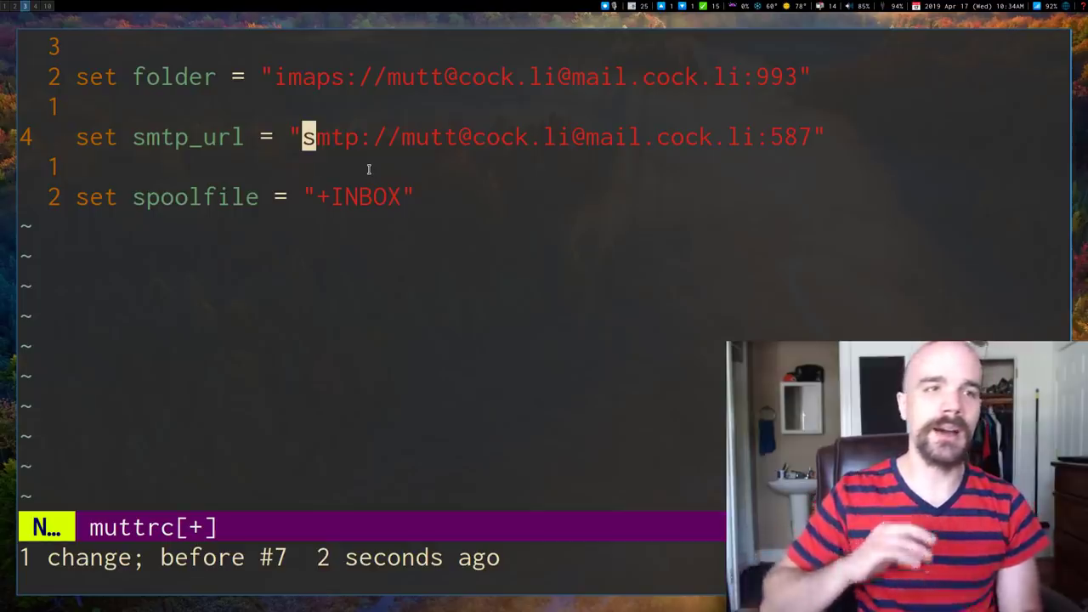
key(super+2)
key(ctrl+1)
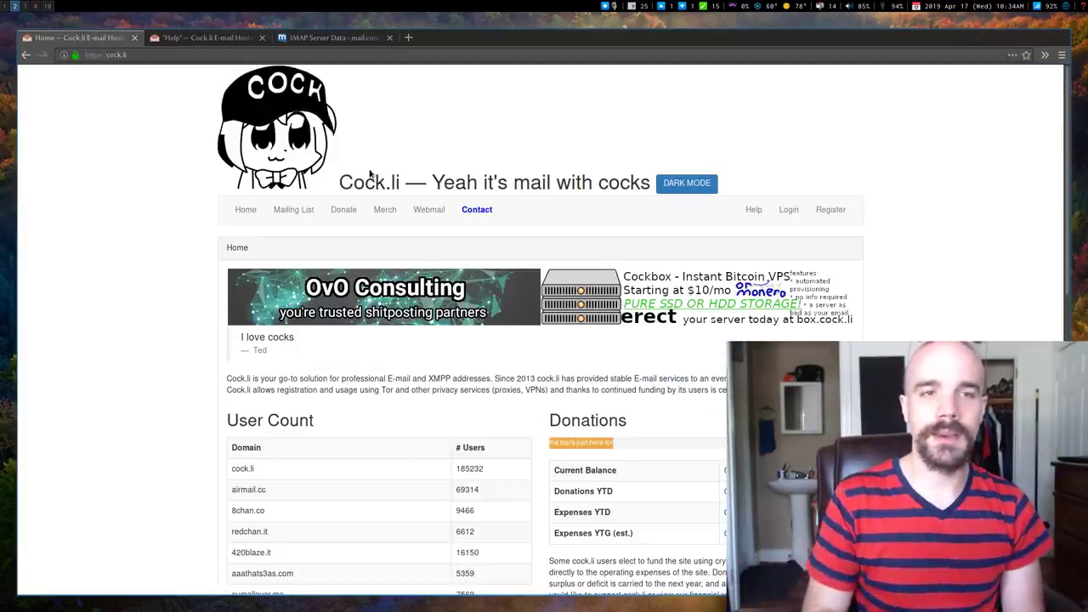
key(super+3)
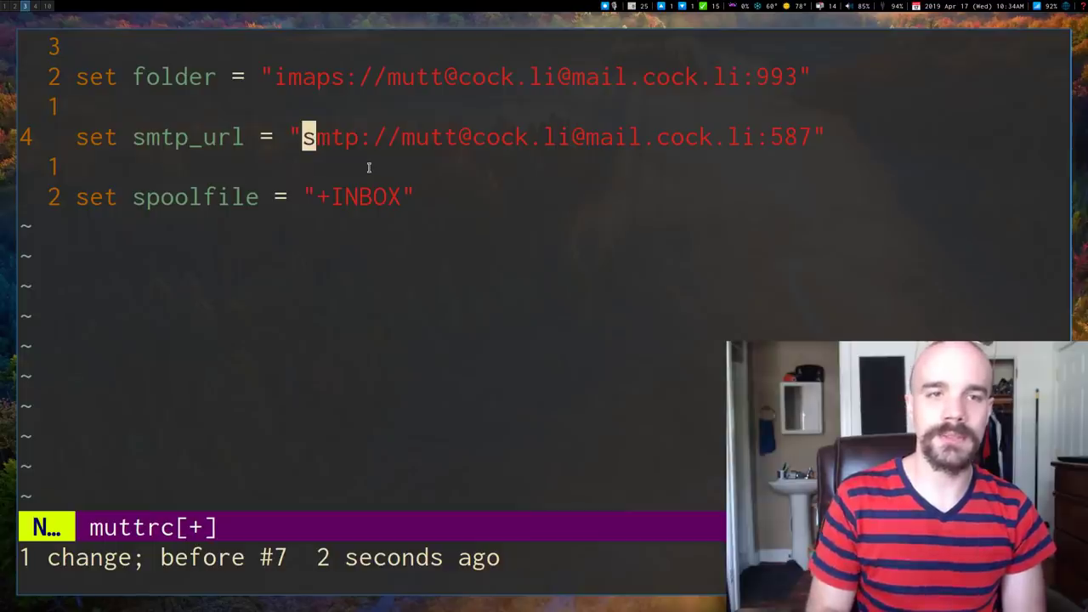
key(l)
key(l)
key(l)
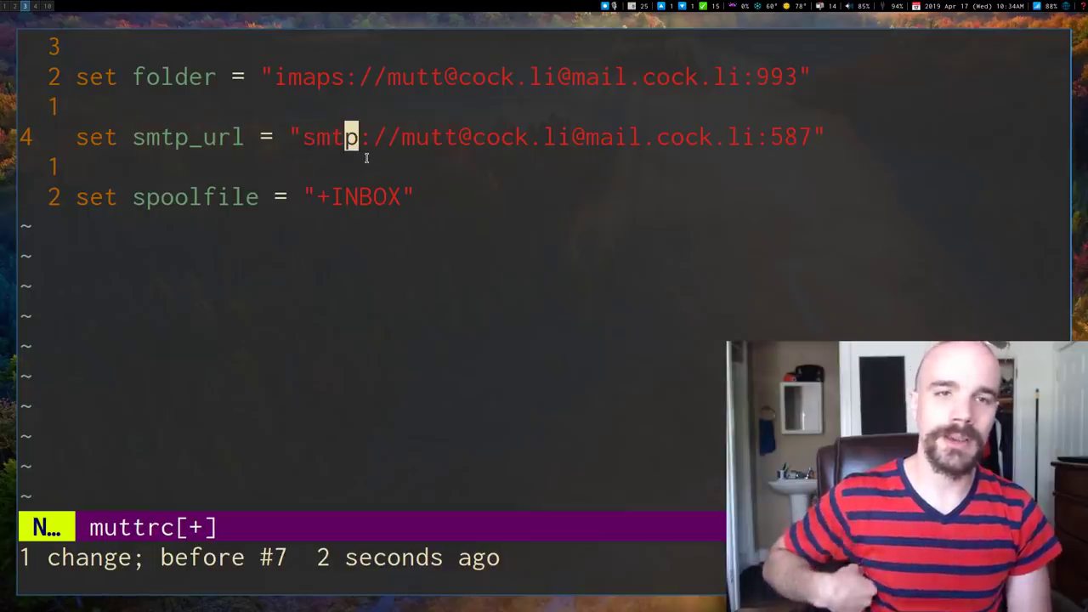
text(as)
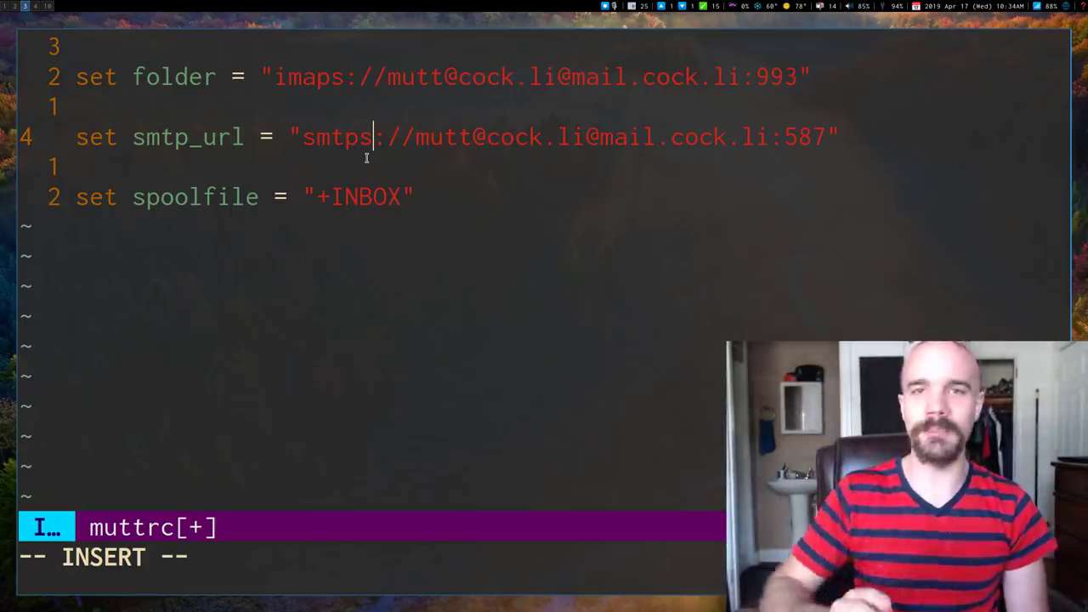
key(Escape)
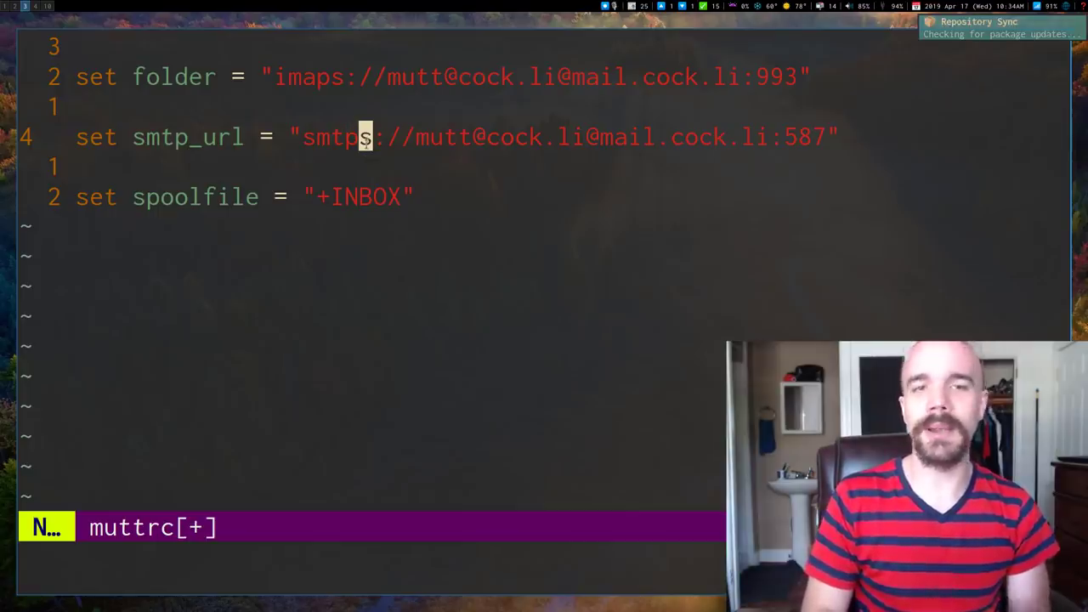
key(x)
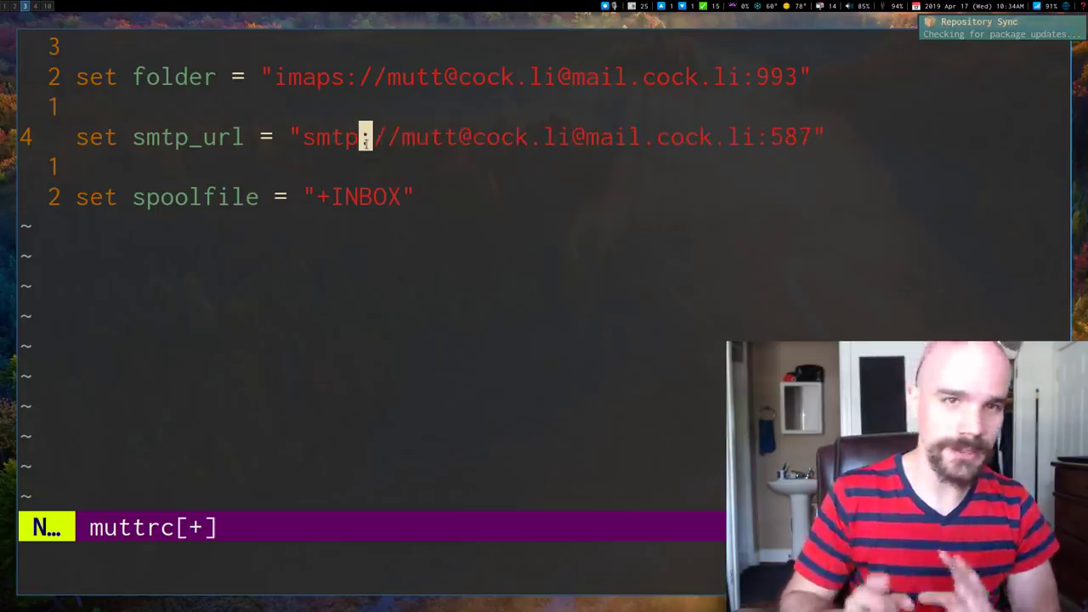
key(j)
key(j)
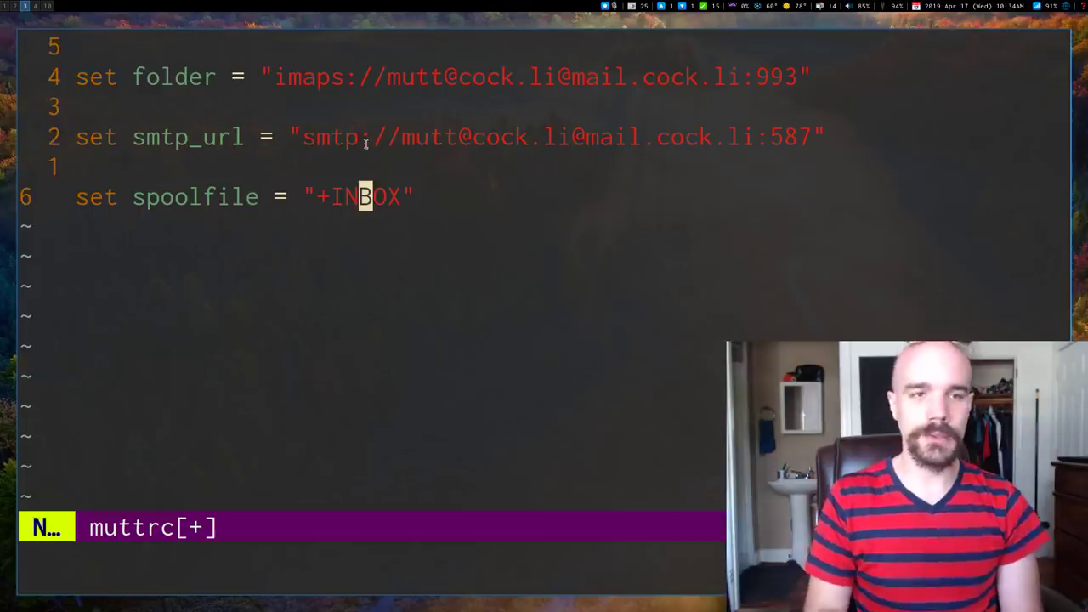
Add set record = "+Sent" and set trash = "+Trash" lines to muttrc.
text(oset )
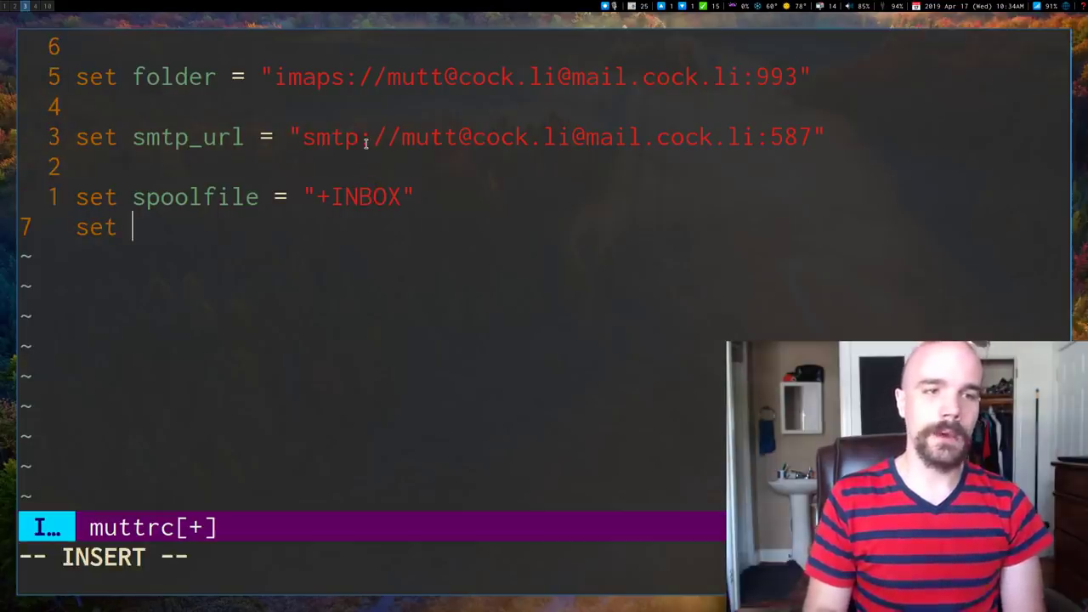
text(record)
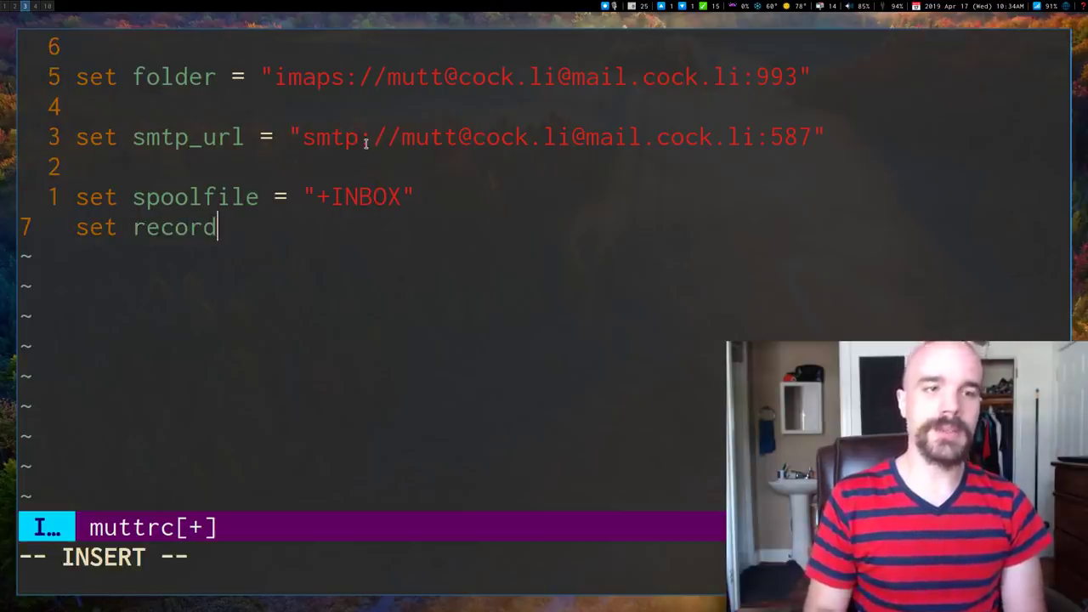
text( = ")
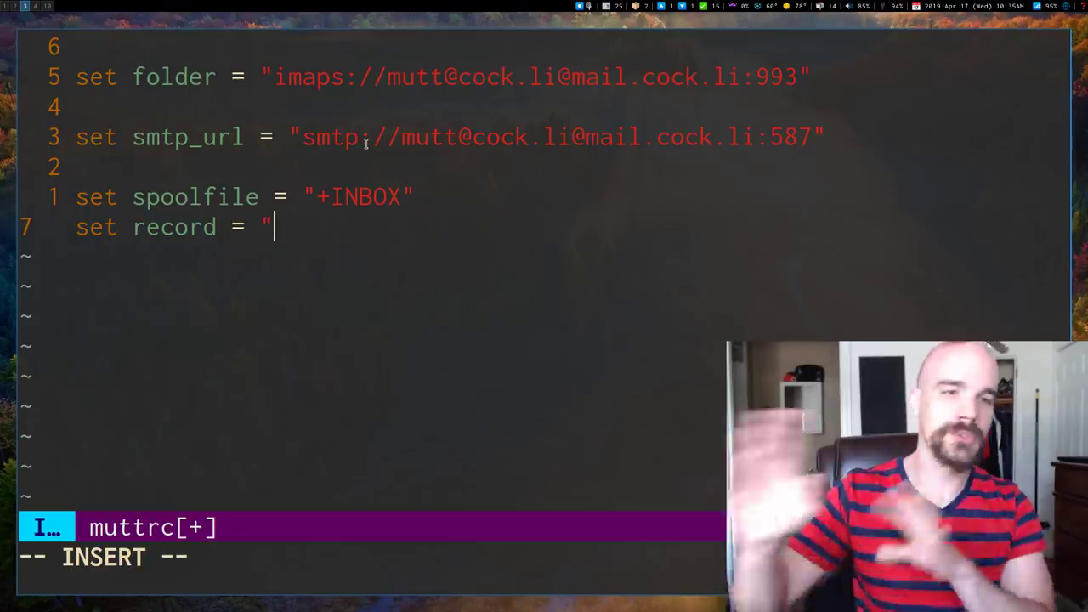
text(+Sent")
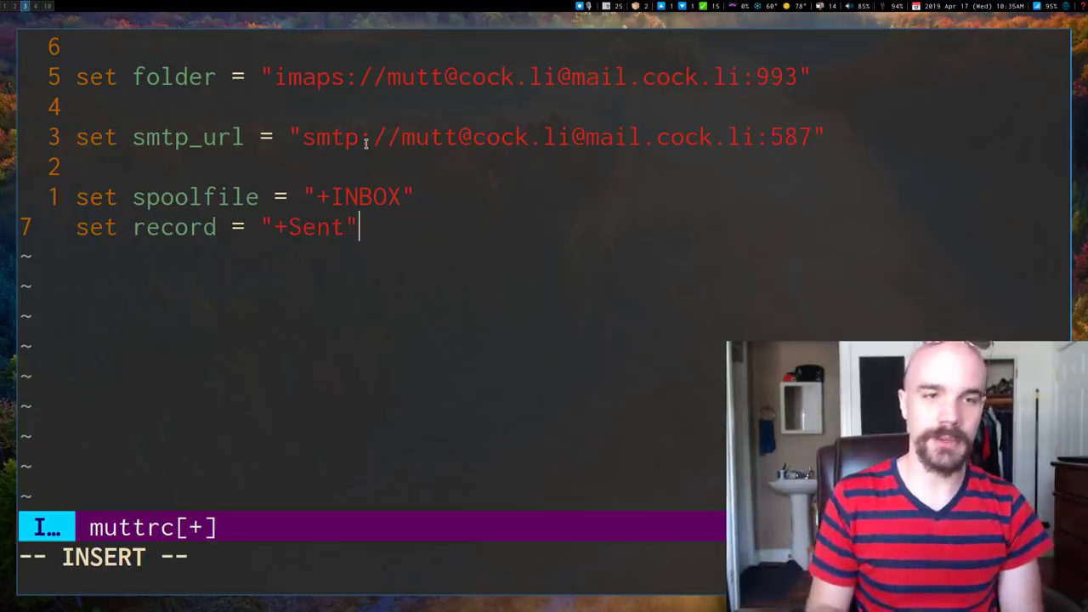
key(Escape)
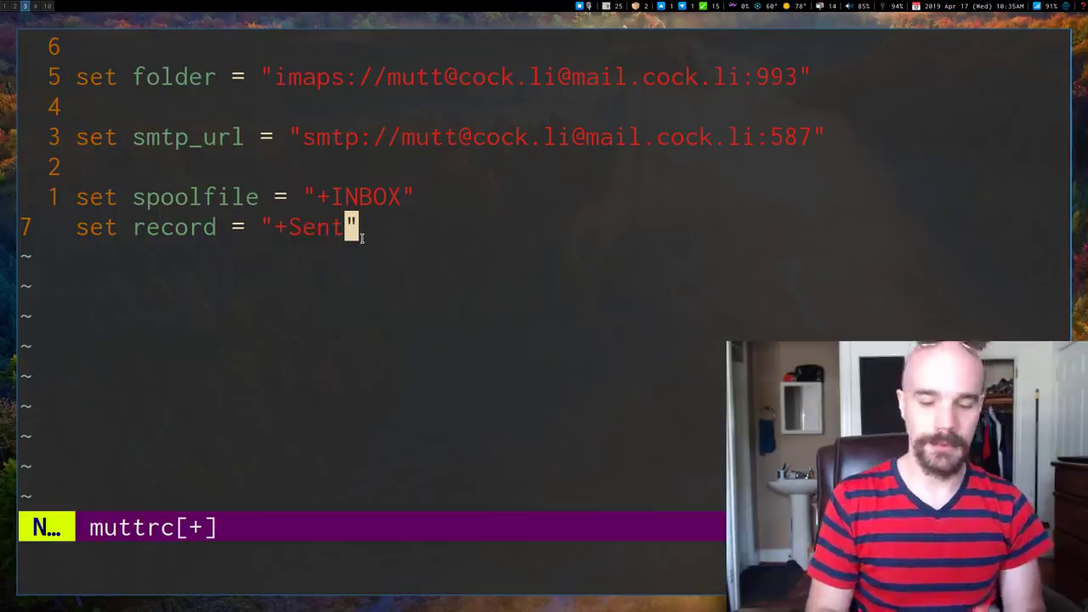
text(oset tras)
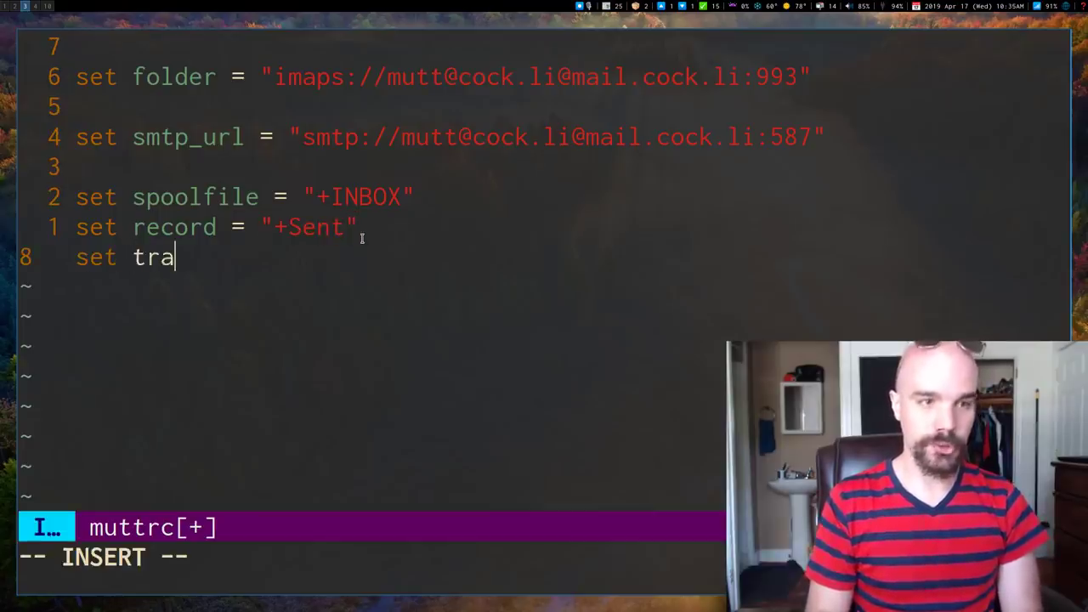
text(h = ")
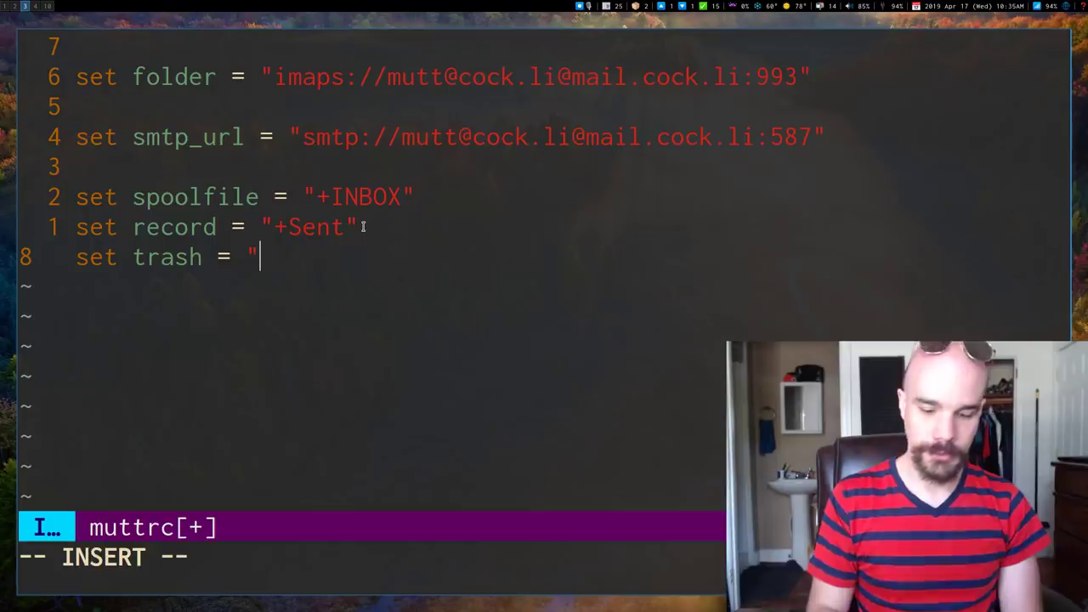
text(+Trash")
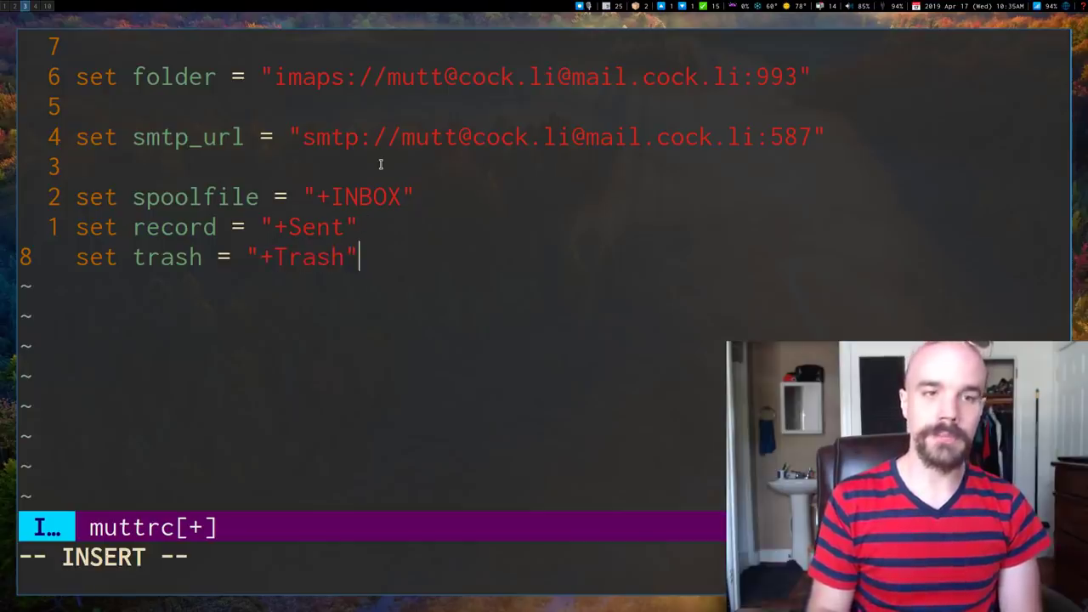
key(Escape)
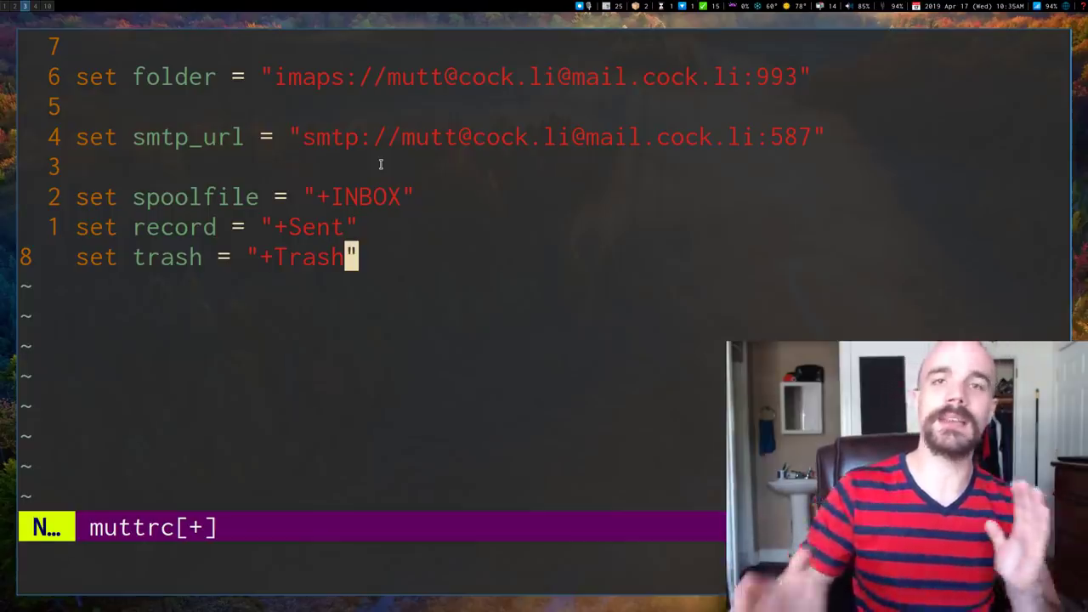
Add set postponed = "+Drafts" and begin a mailboxes line after a blank line.
text(oset )
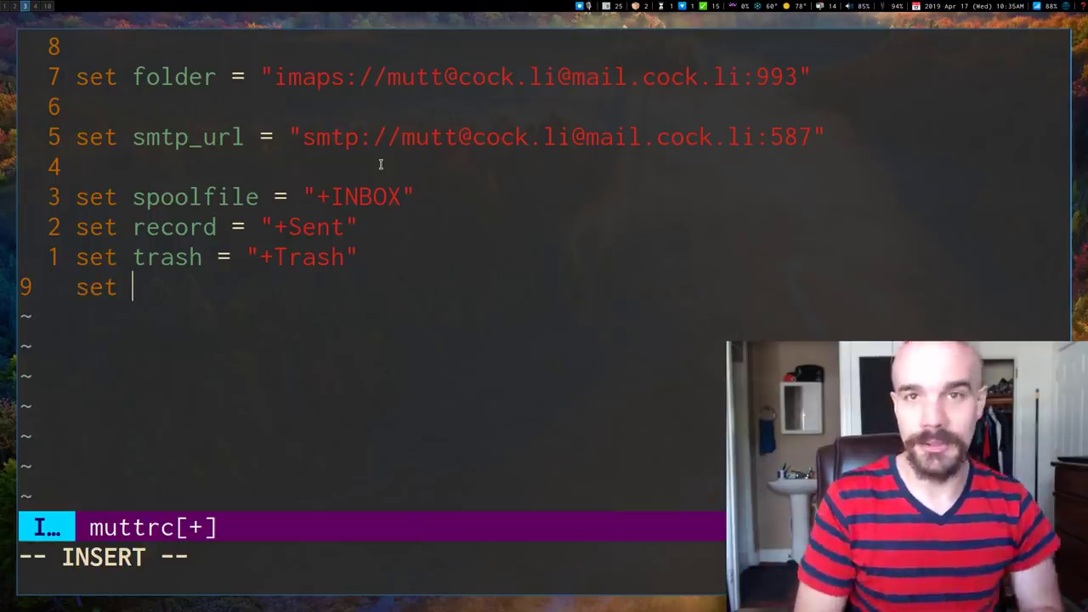
text(post)
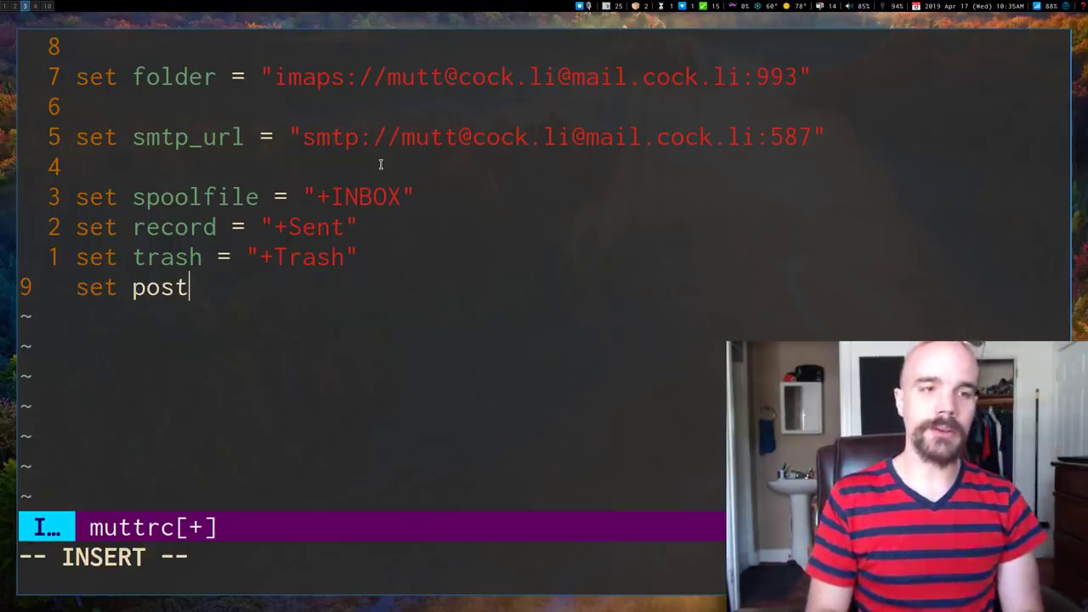
text(poned = "+Dr)
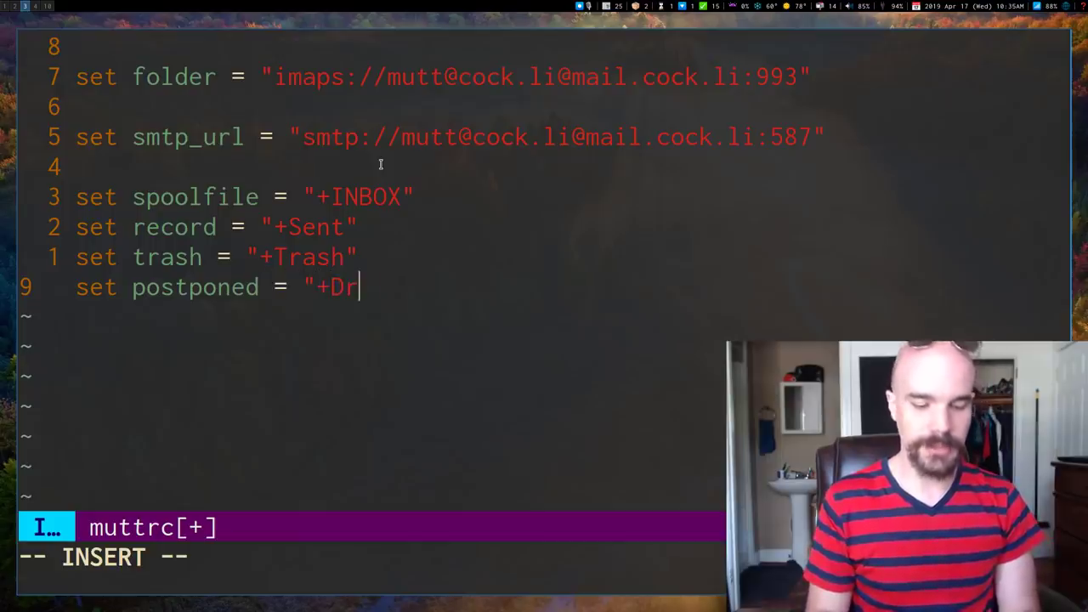
text(afts")
key(Escape)
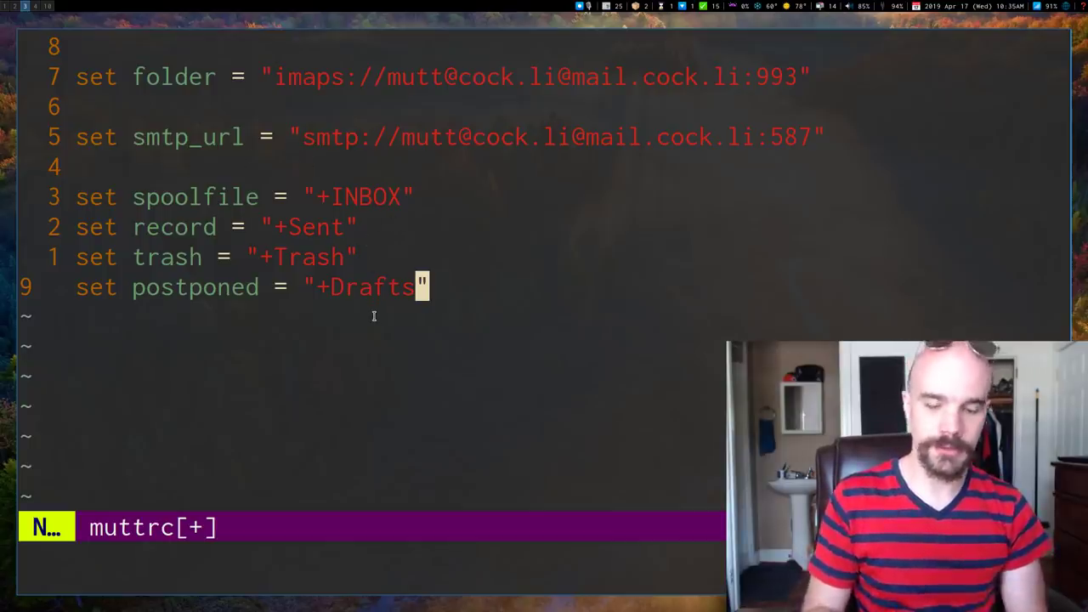
key(o)
key(Return)
text(mailboxes)
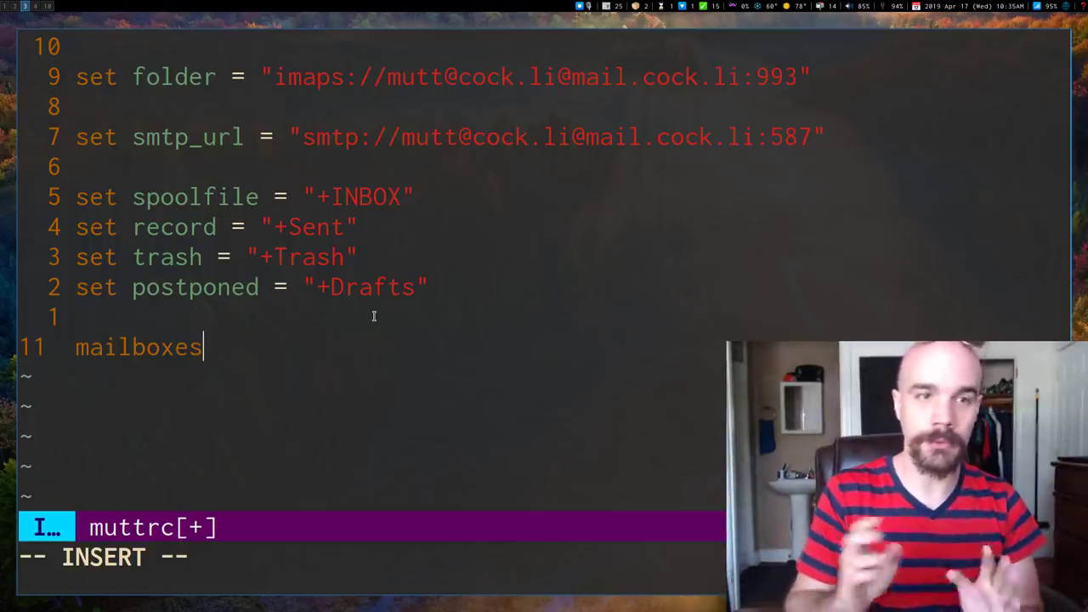
List =INBOX =Sent =Trash =Drafts =Junk =Out on the mailboxes line and save muttrc.
text(=INOBX)
key(BackSpace)
key(BackSpace)
key(BackSpace)
key(BackSpace)
text(NBOX =Sent)
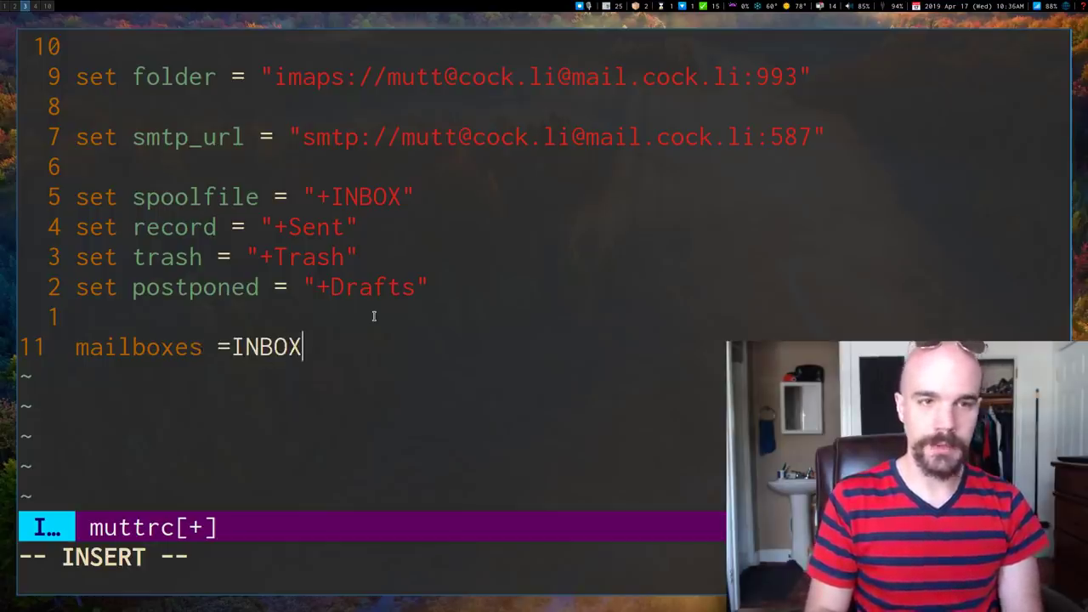
text( =Trash =Drafts =Junk =)
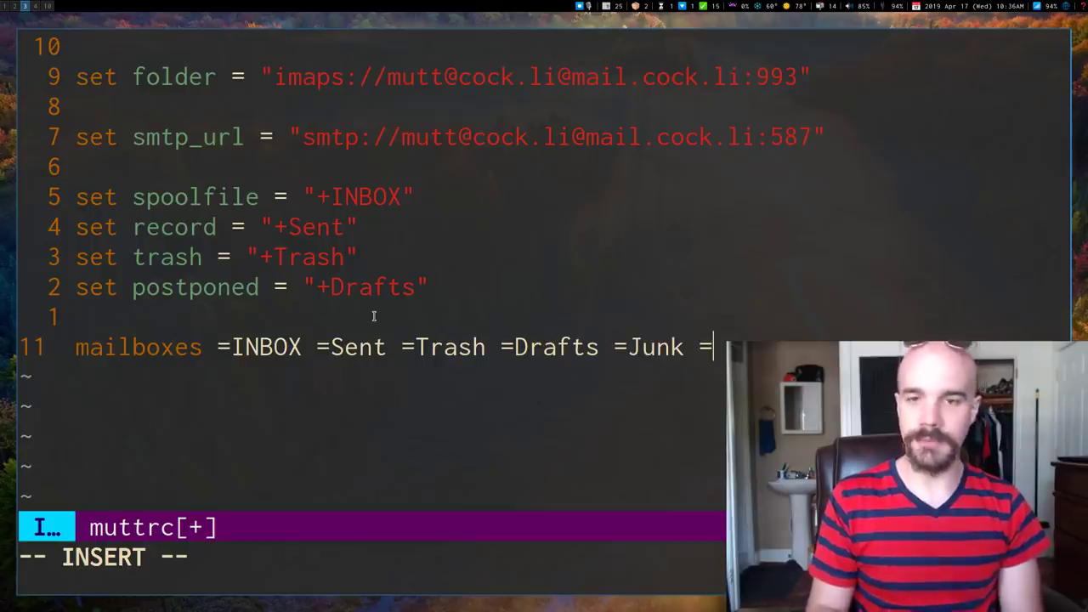
text(Out)
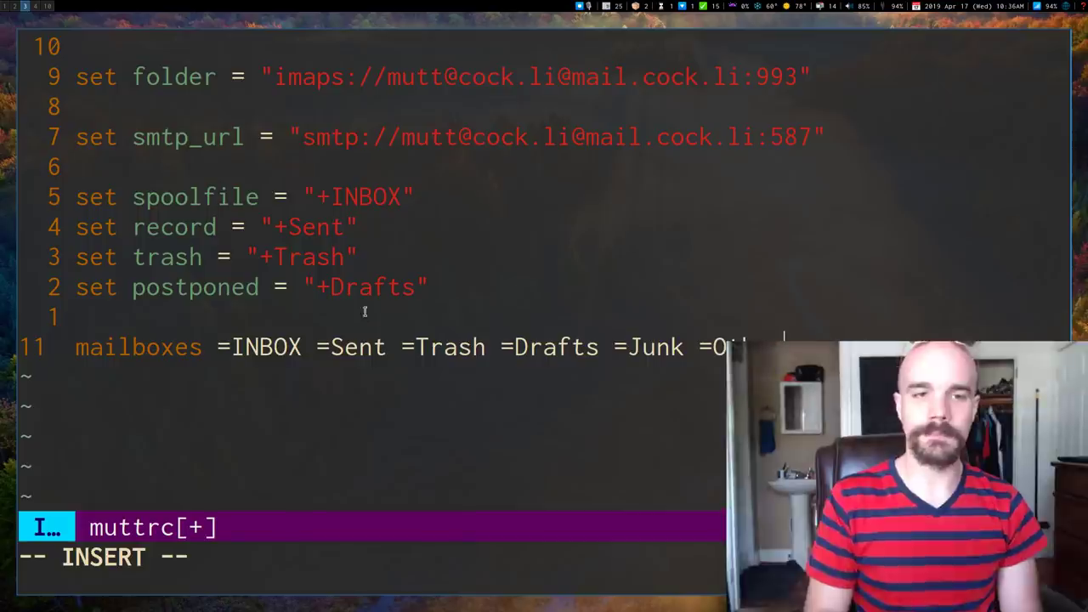
key(Escape)
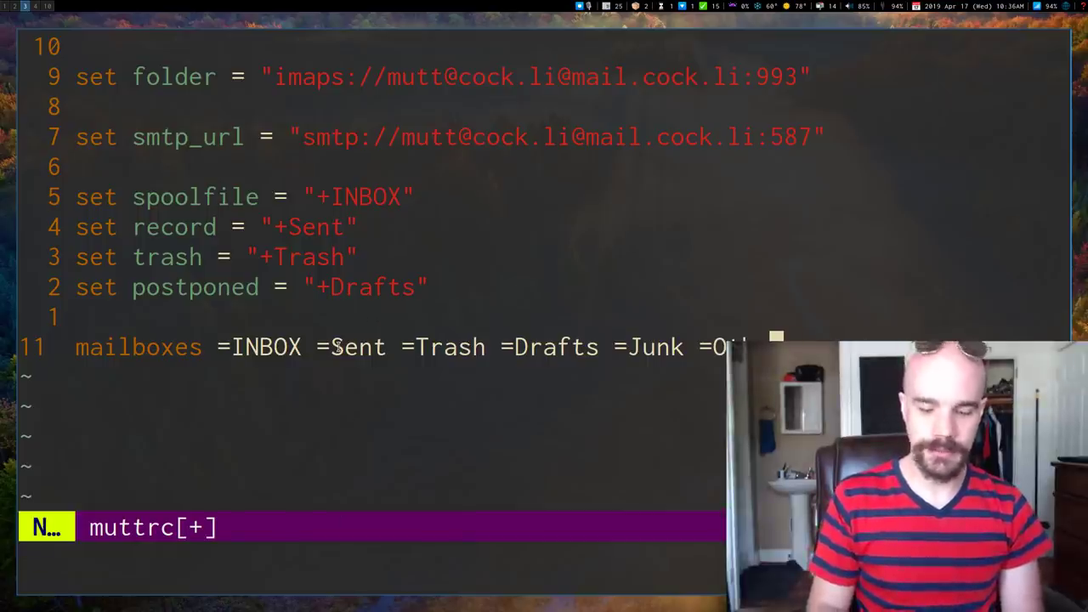
text(:w)
key(Return)
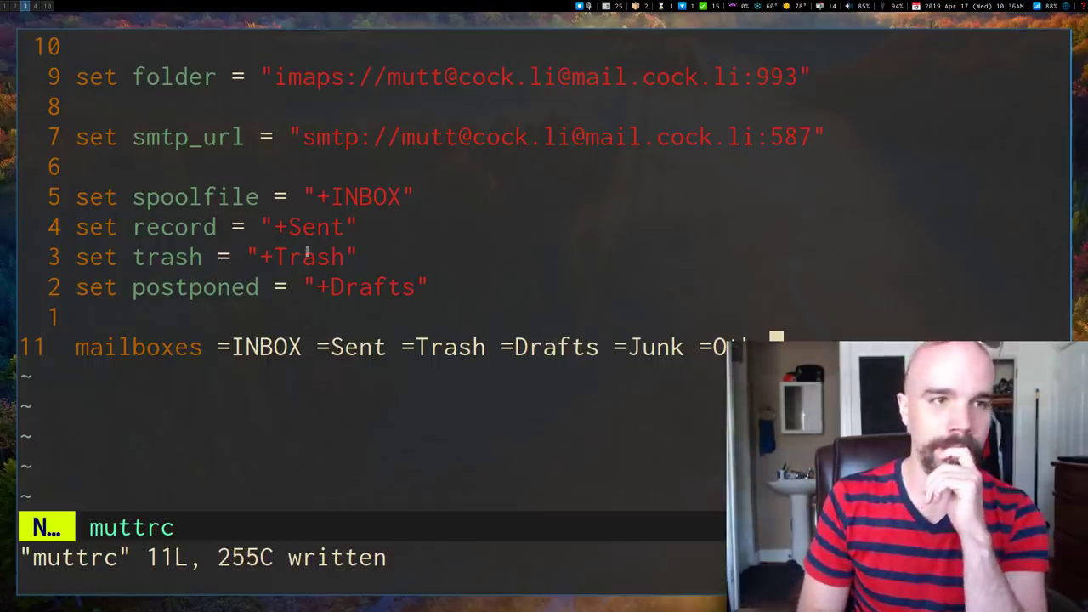
Delete the extra blank line under the folder setting and save muttrc again.
key(k)
key(7)
key(k)
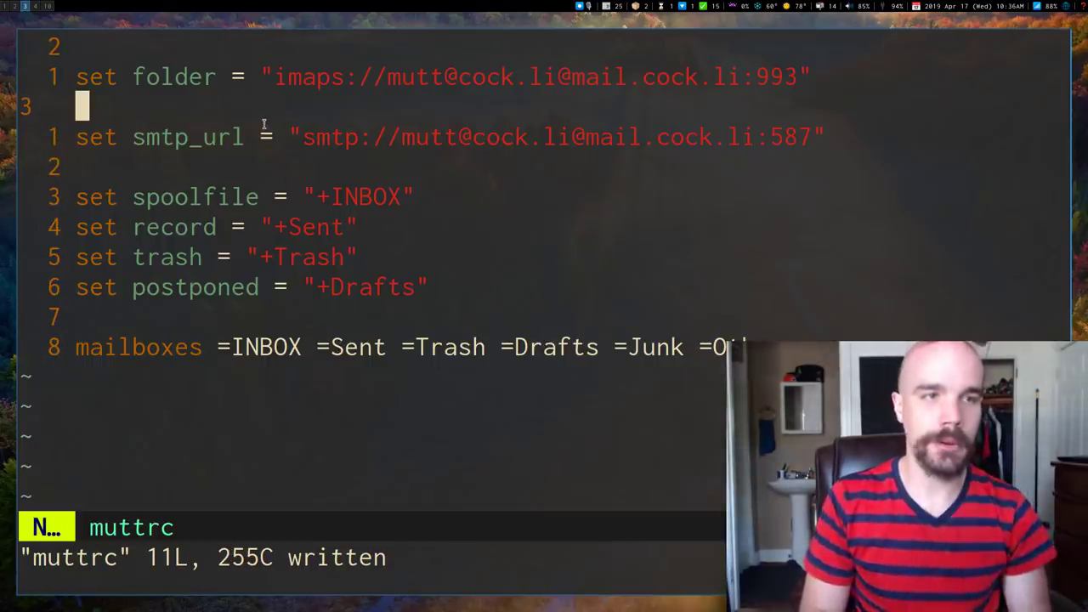
key(d)
key(d)
text(:w)
key(Return)
Quit Vim, launch neomutt, and log in with the account password.
text(:q)
key(Return)
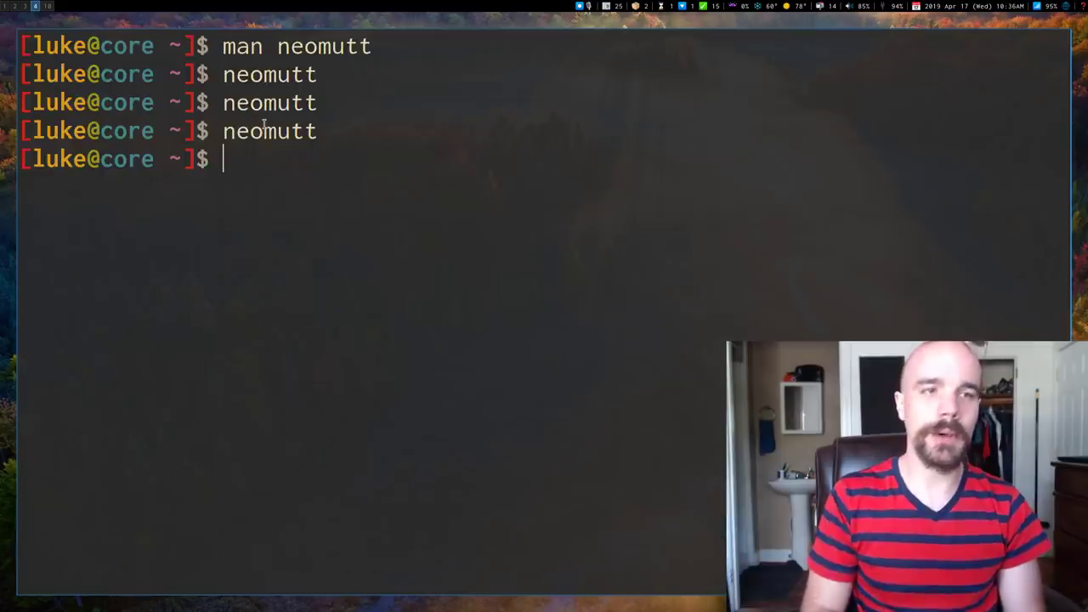
text(neomutt)
key(Return)
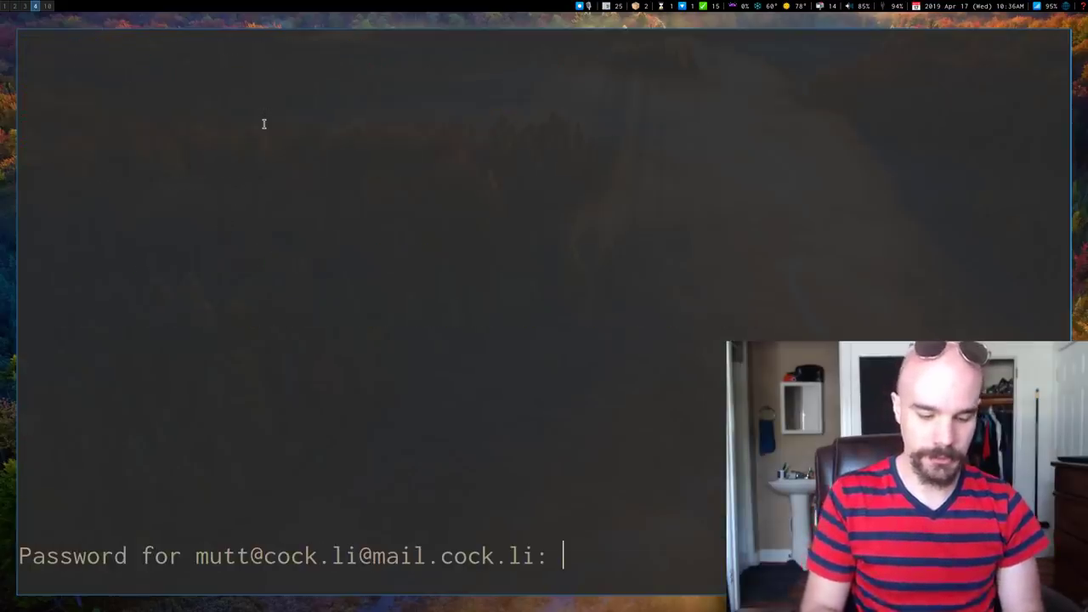
key(Return)
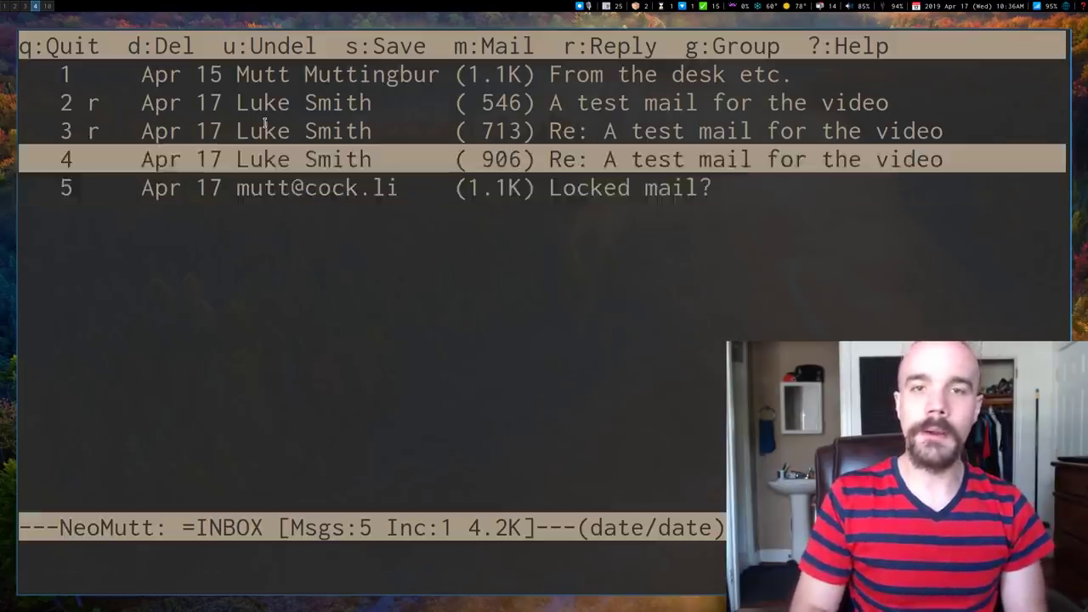
Reply to Locked mail? with 'This is my reply.' above the quoted original and save it.
key(r)
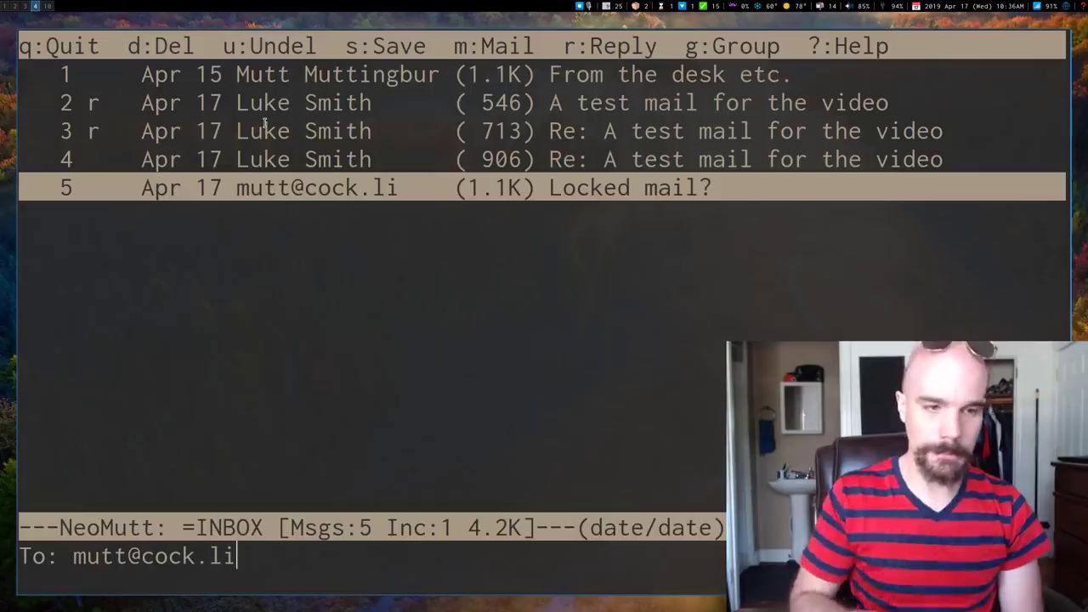
key(Return)
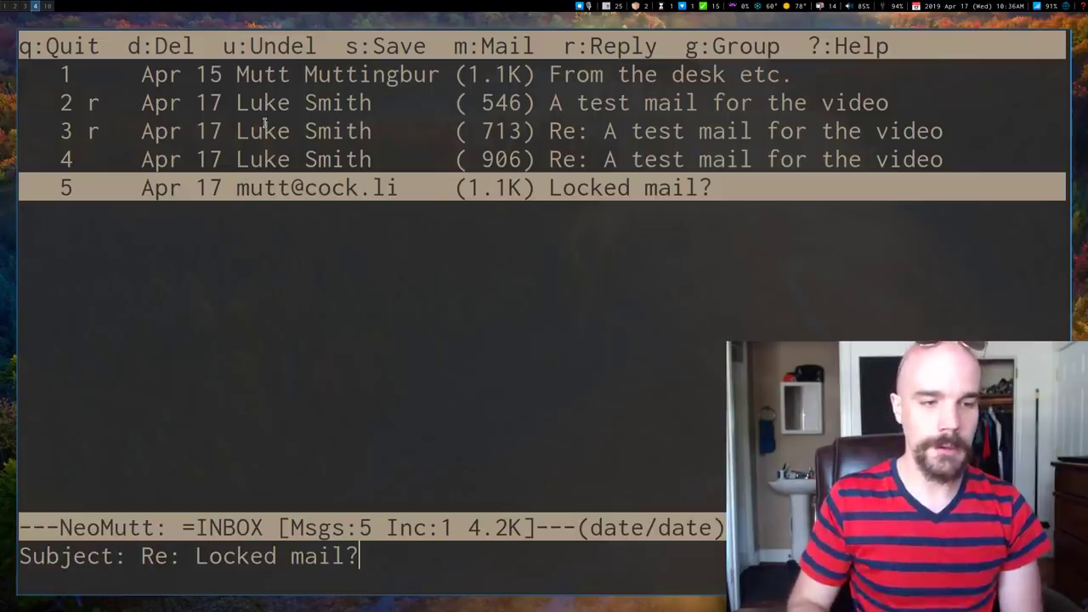
key(Return)
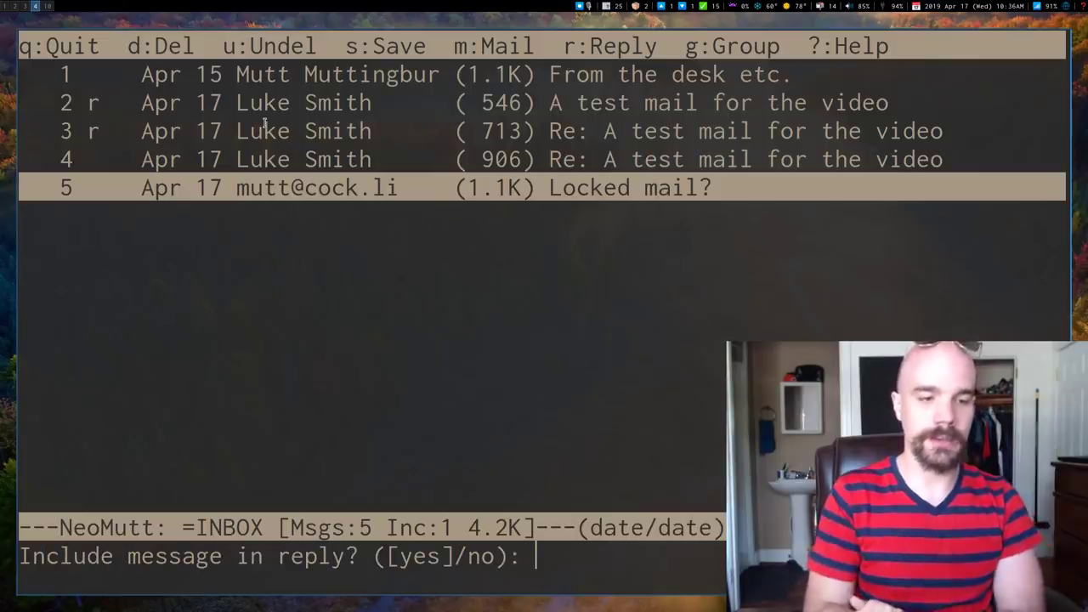
key(Return)
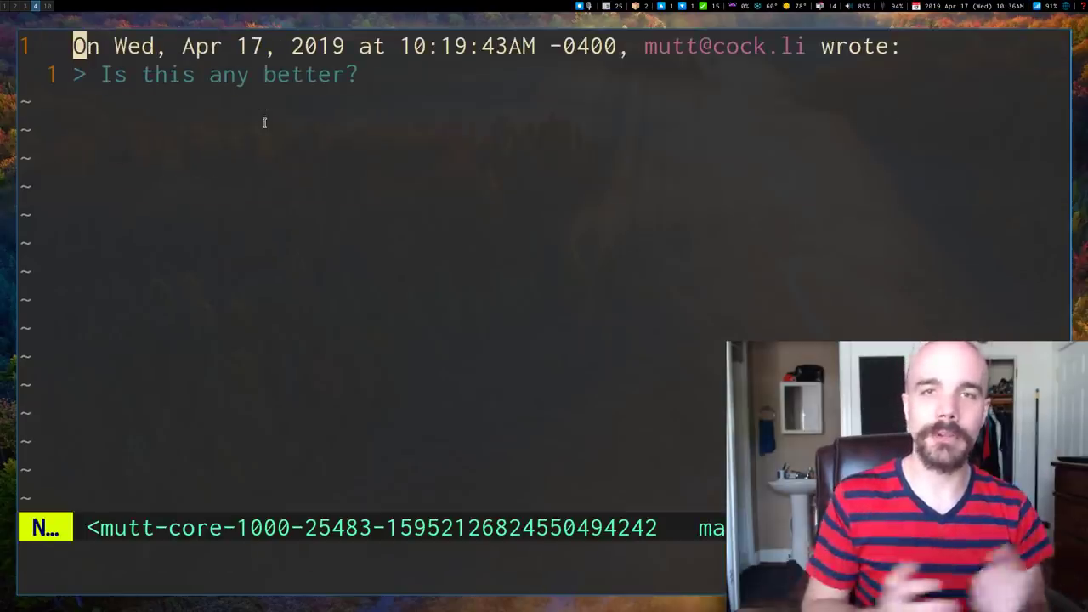
text(O)
text(This is my r)
text(eply.)
key(Escape)
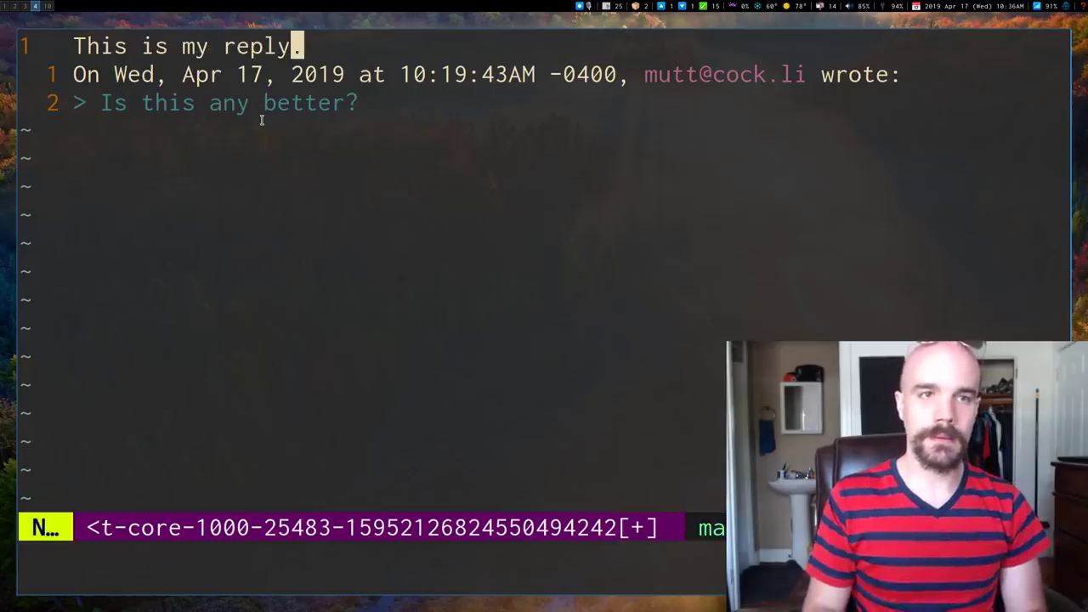
key(Z)
key(Z)
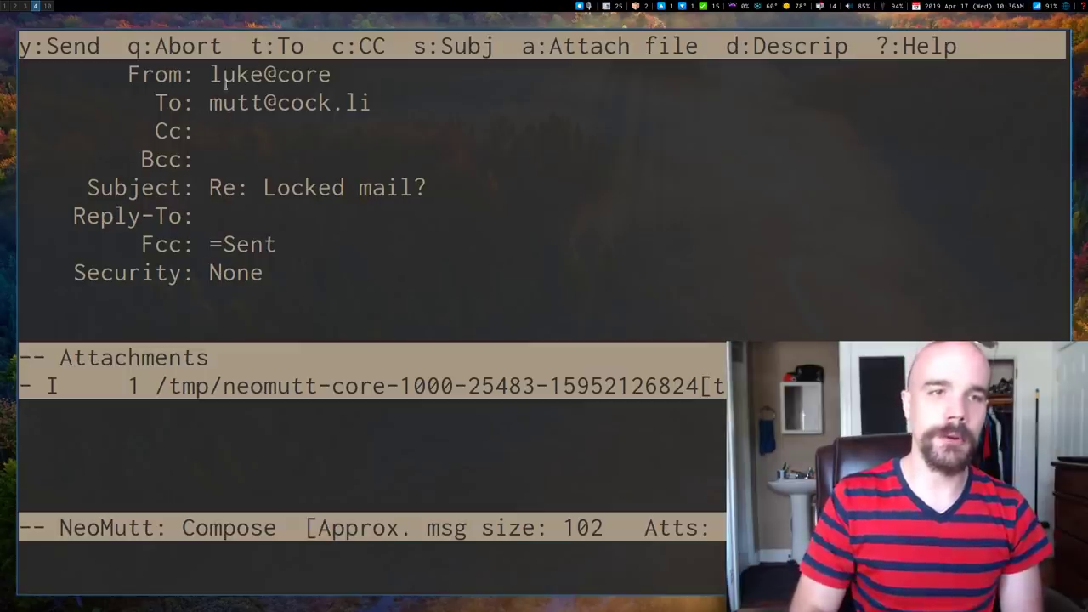
Abort the reply without postponing, quit NeoMutt, and return to muttrc.
key(q)
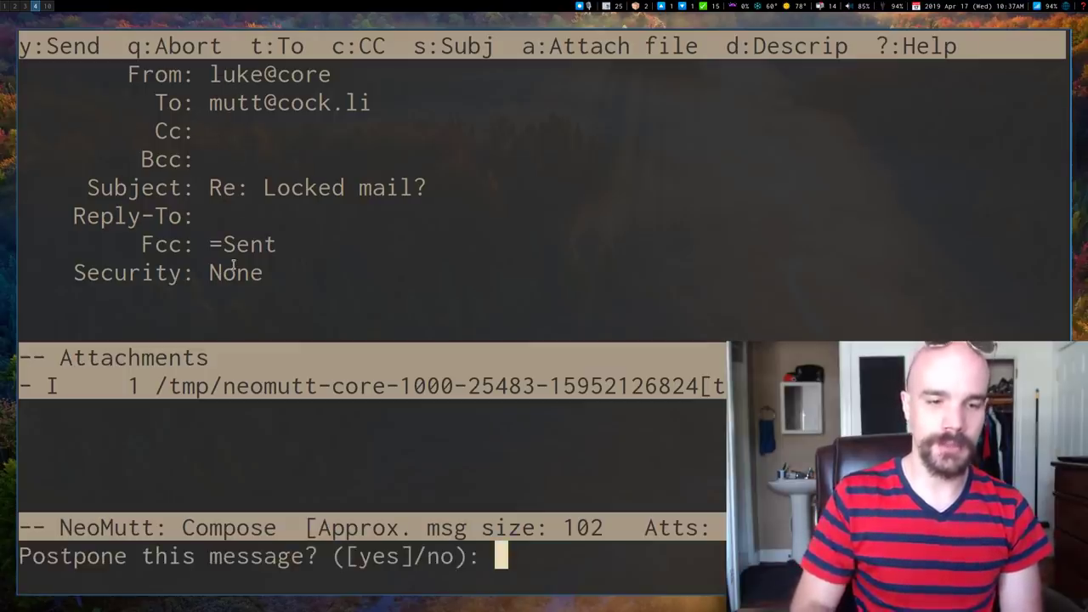
key(n)
key(q)
key(super+3)
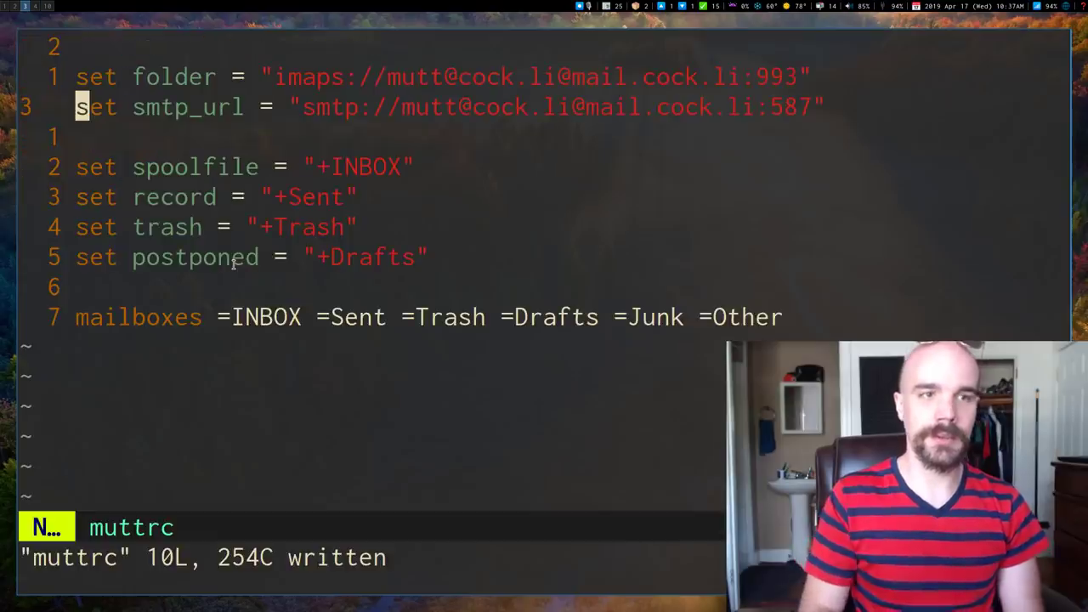
Add set from with the account's address and set realname with a display name, then save.
key(o)
key(Return)
text(set from)
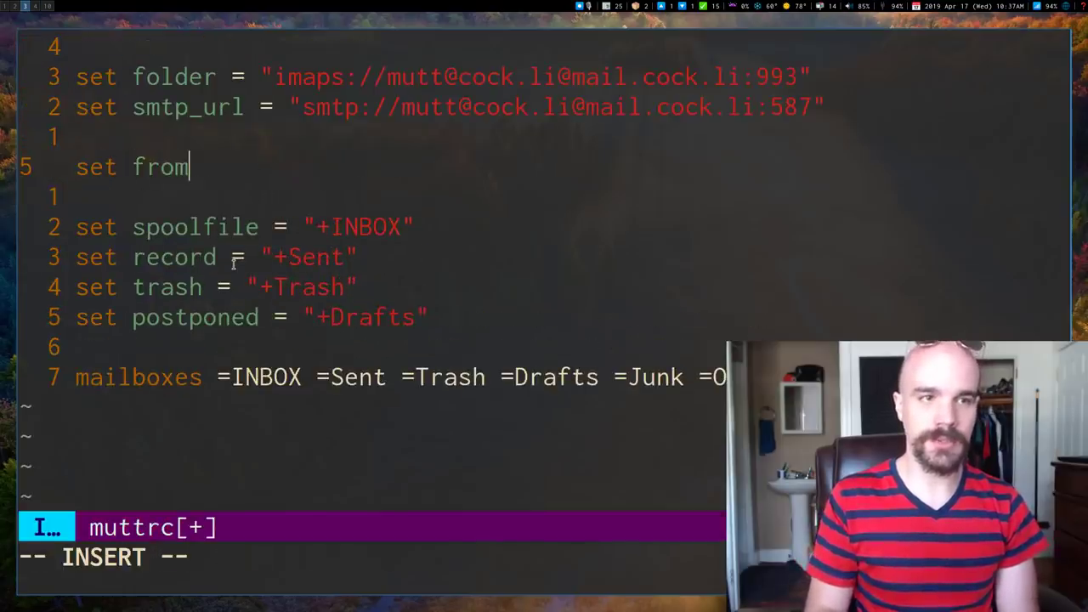
key(Return)
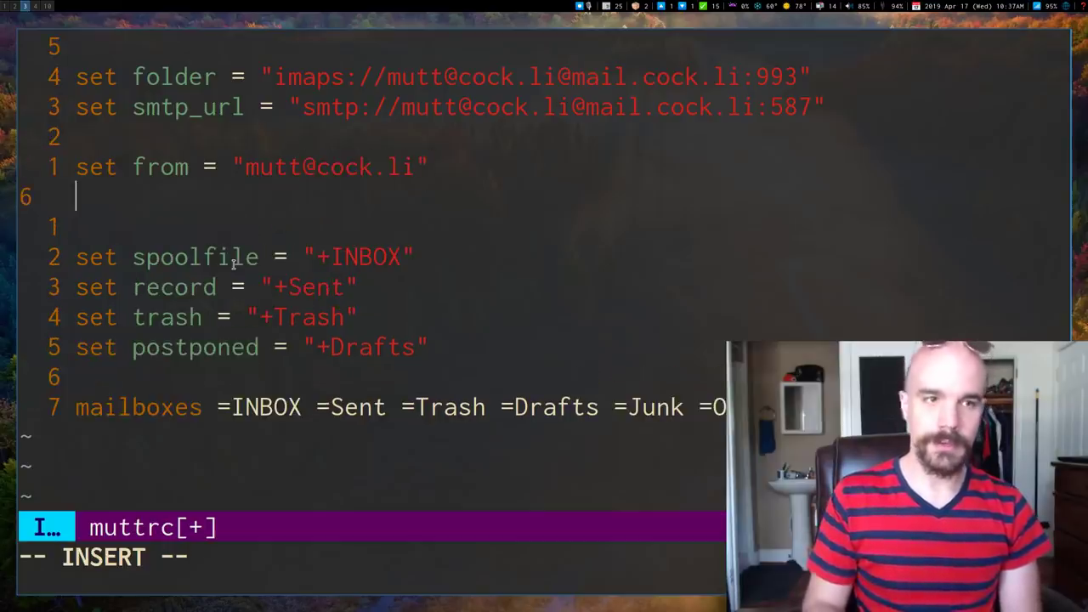
text(set realname = ")
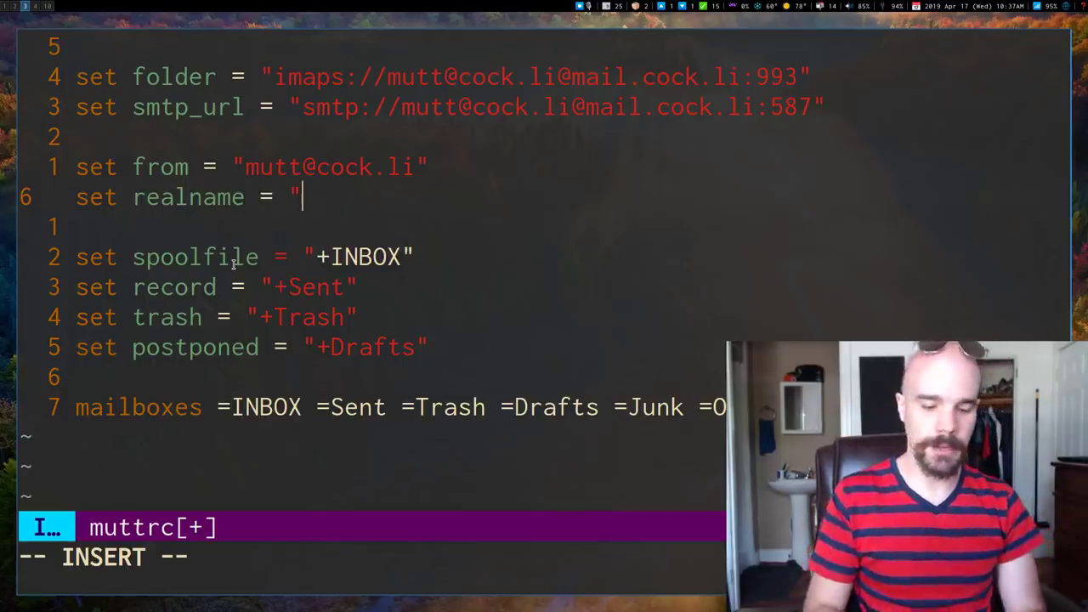
text(Mutt Muttin)
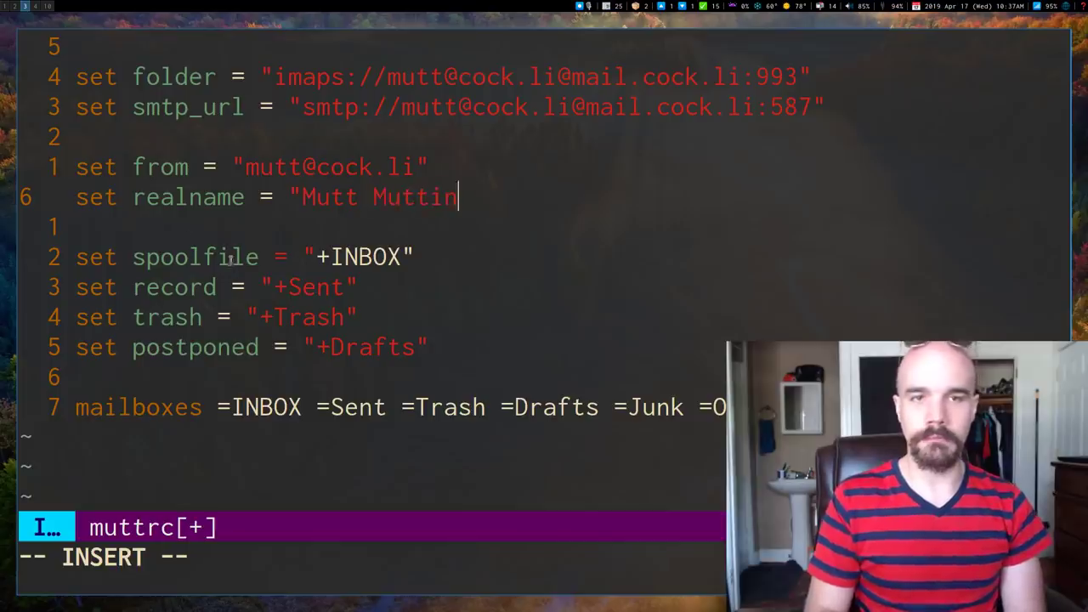
text(gton")
key(Escape)
text(:w)
key(Return)
Save and quit muttrc with :wq, then rerun neomutt.
text(:wq)
key(Return)
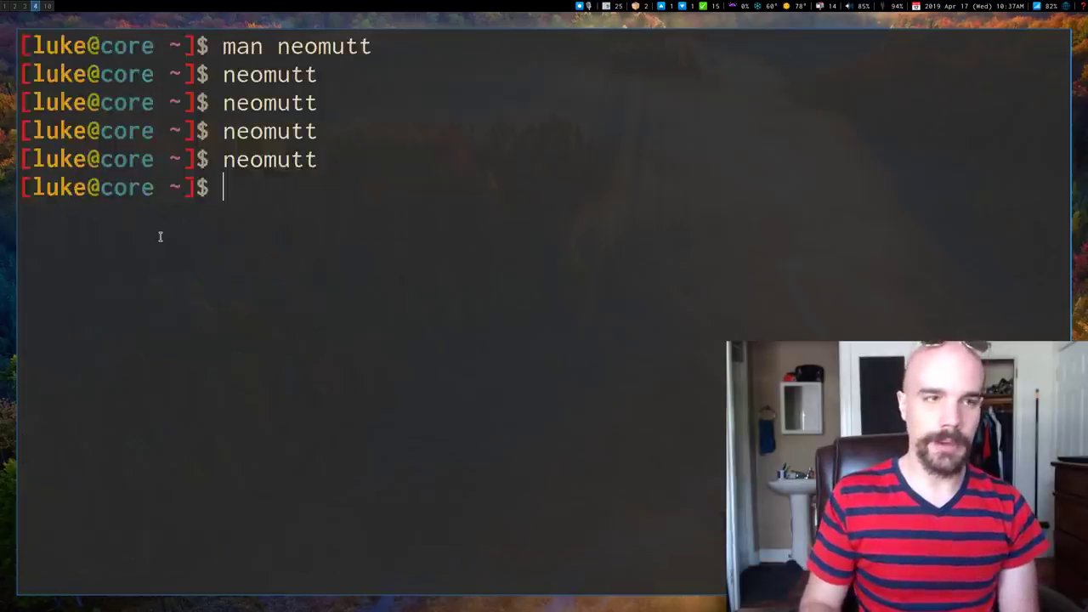
key(Up)
key(Return)
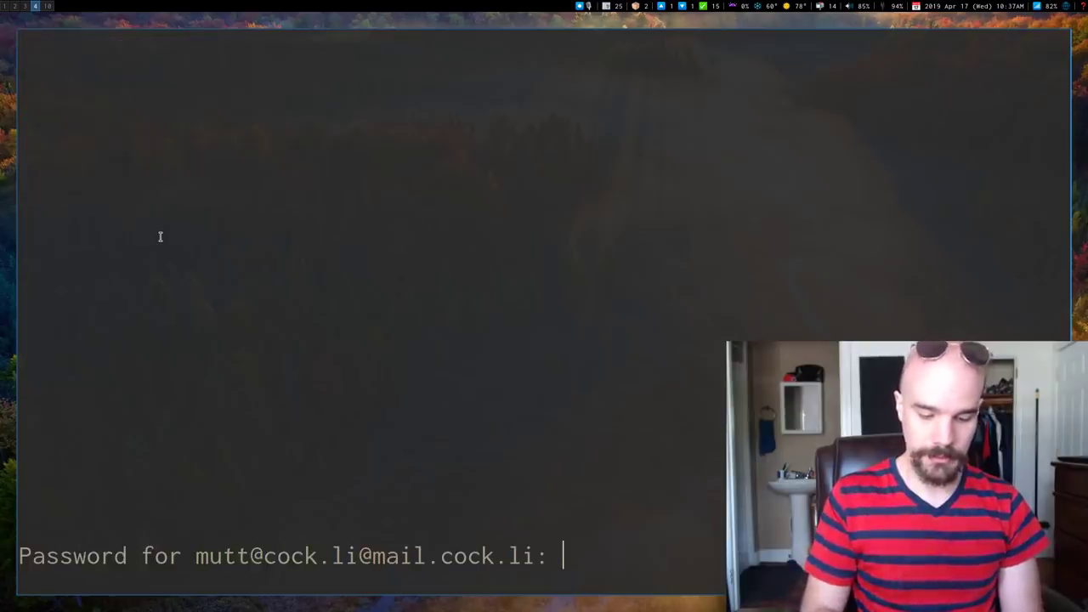
Log in, reply 'Here is a reply.' to Locked mail?, and send it with the SMTP password.
key(Return)
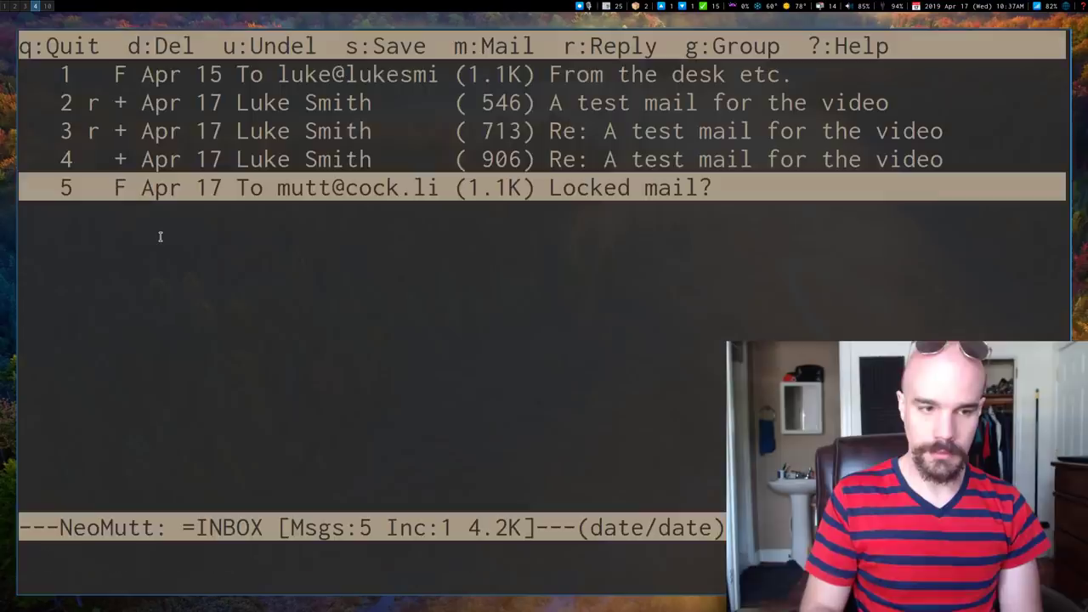
key(r)
key(Return)
key(Return)
key(Return)
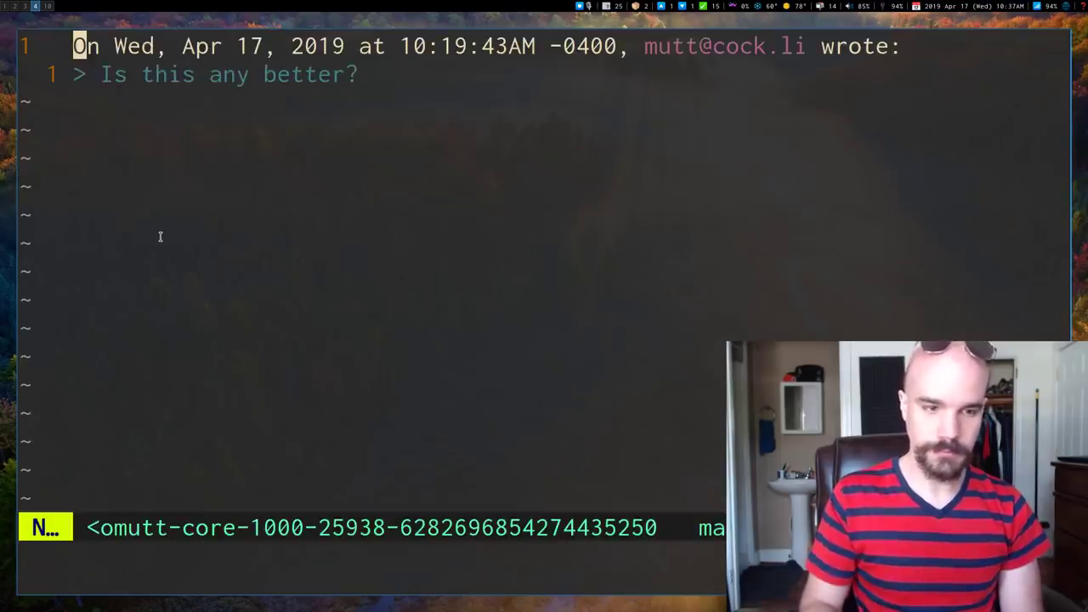
text(OHere is a )
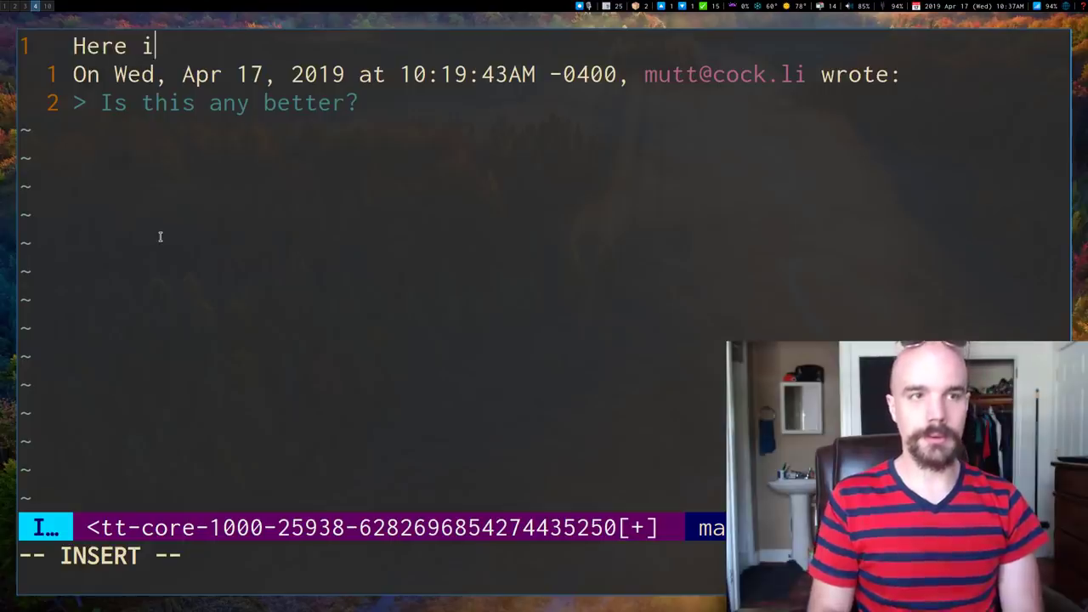
text(reply.)
key(Escape)
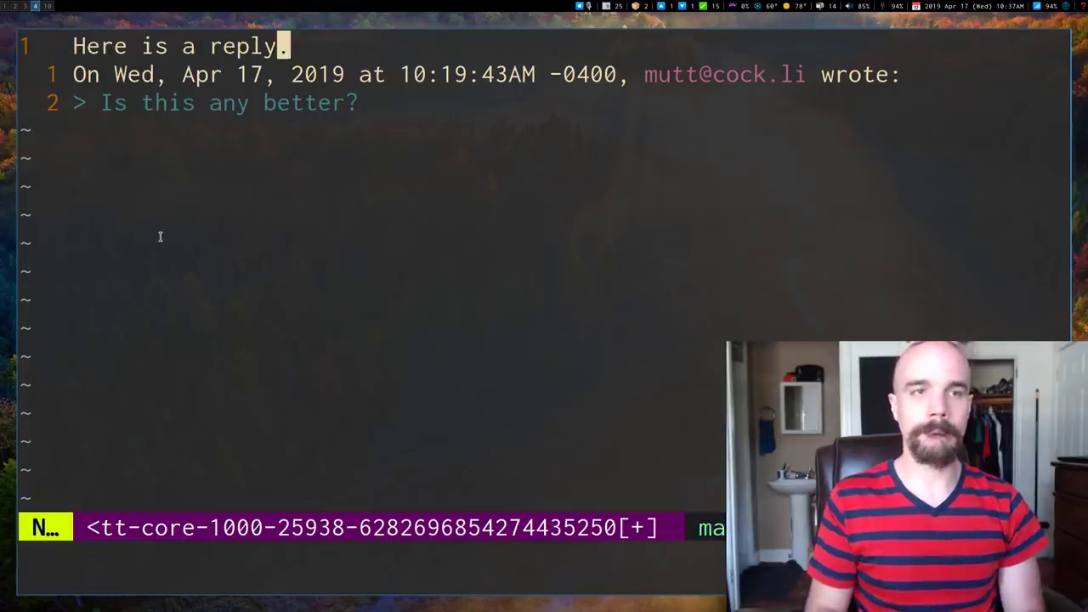
key(shift+z)
key(shift+z)
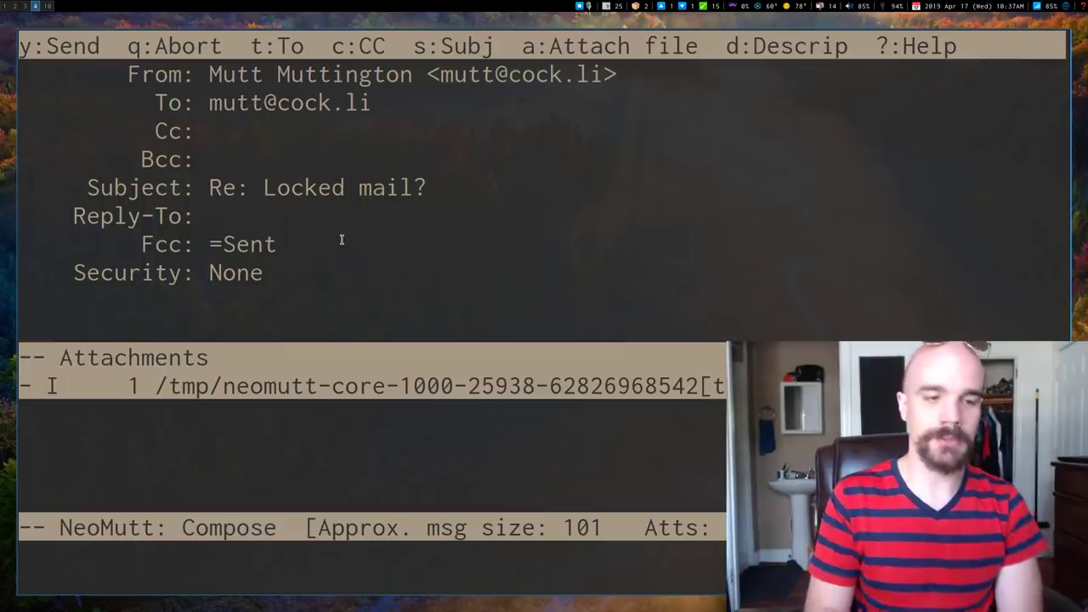
key(y)
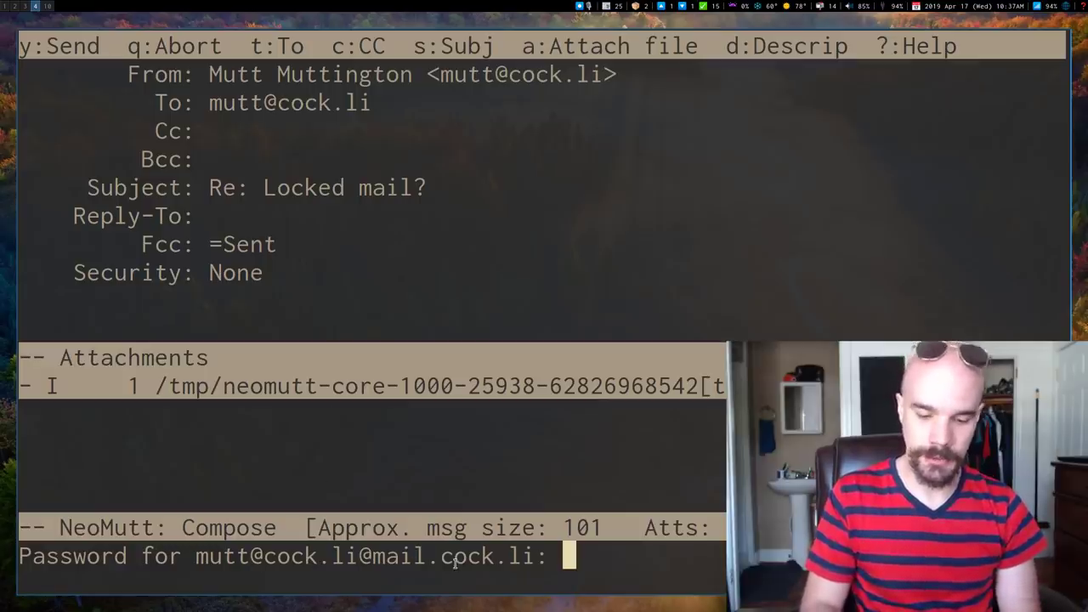
key(Return)
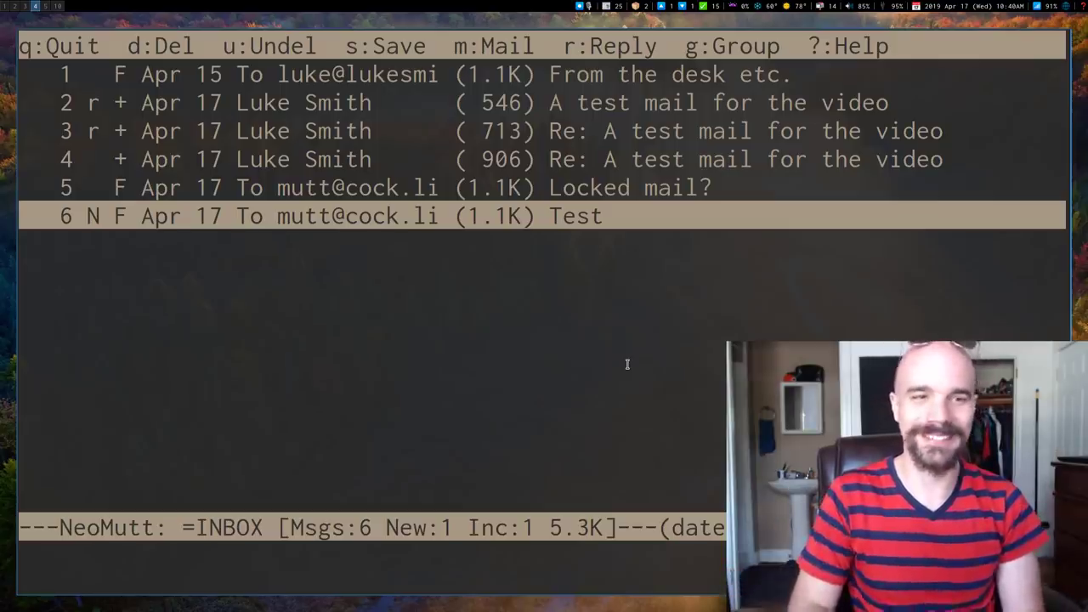
Reply 'Here is a reply' to the Test message, send it with the SMTP password, then glance at muttrc.
key(r)
key(Return)
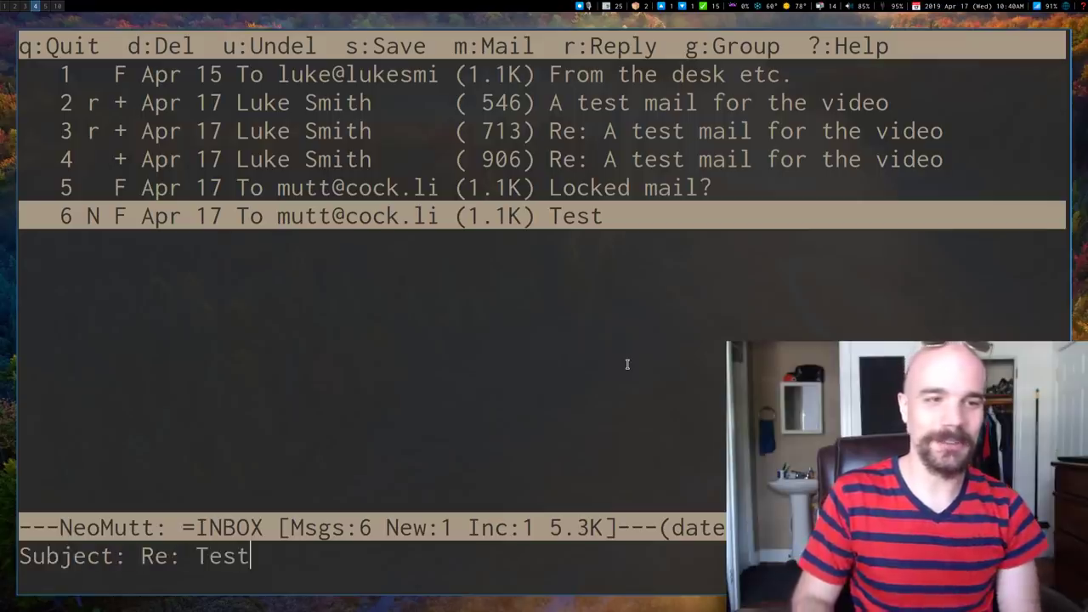
key(Return)
key(Return)
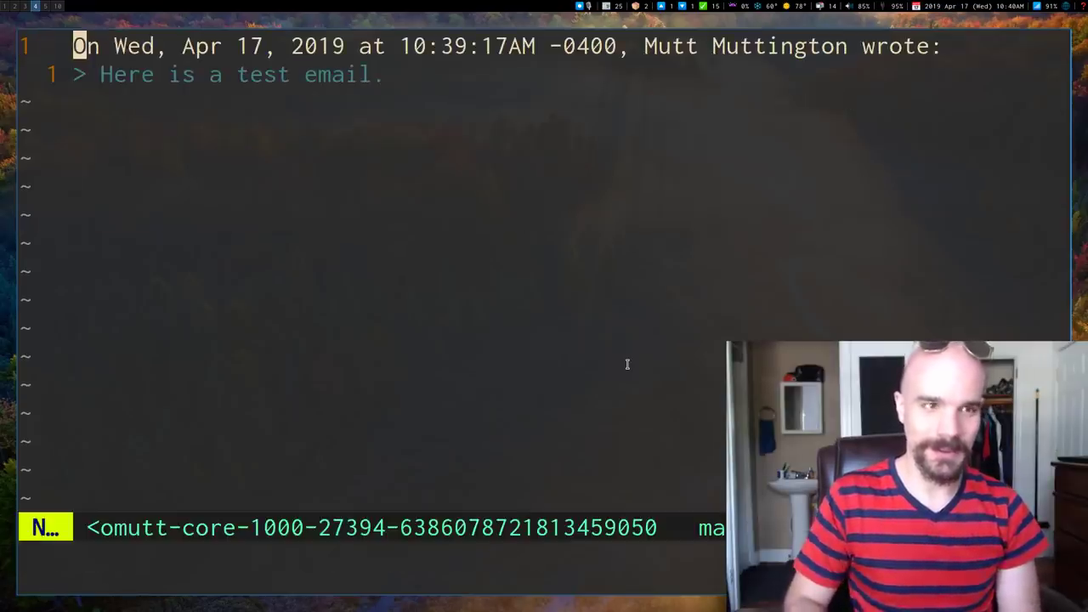
text(OHere is a re)
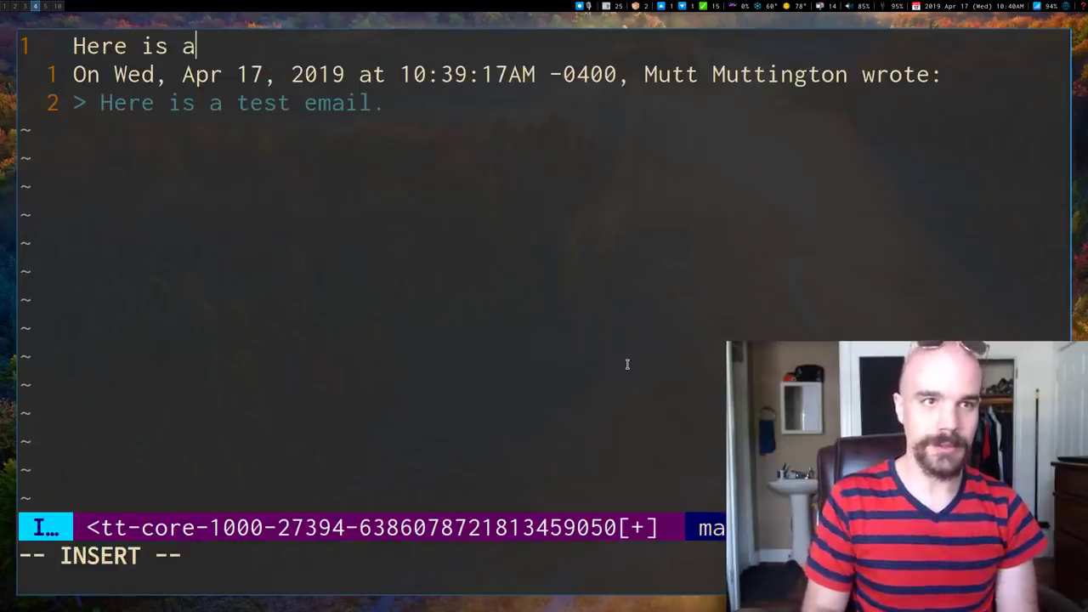
text(ply)
key(Escape)
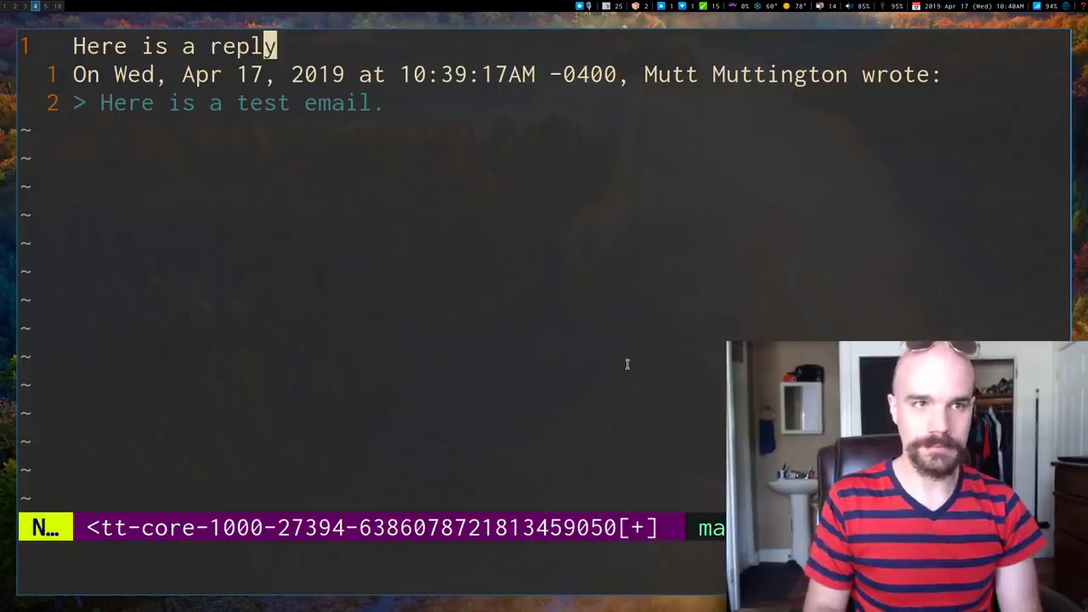
key(shift+z)
key(shift+z)
key(y)
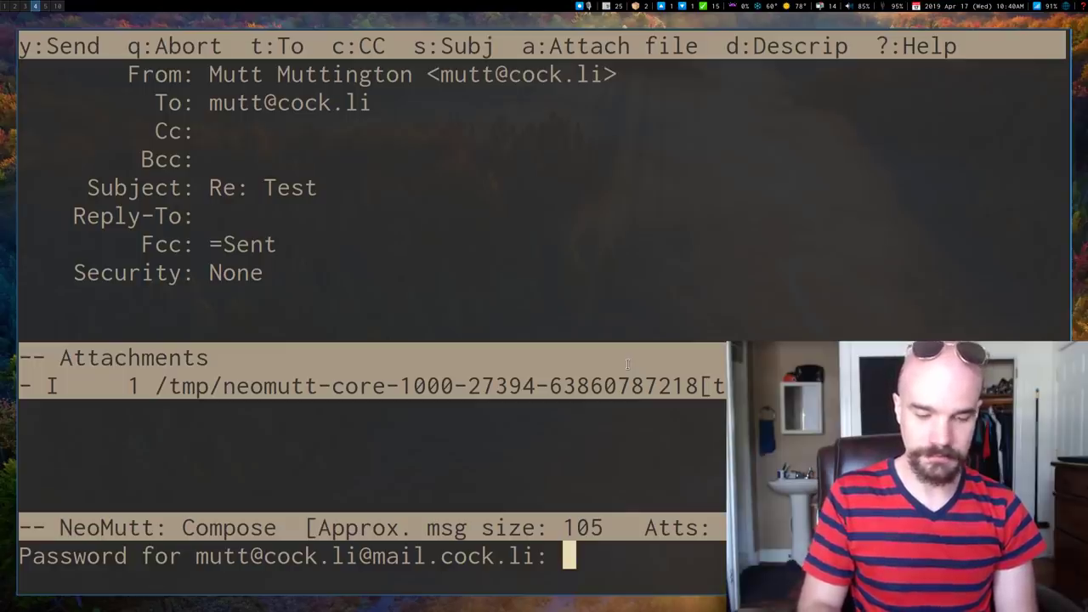
key(Return)
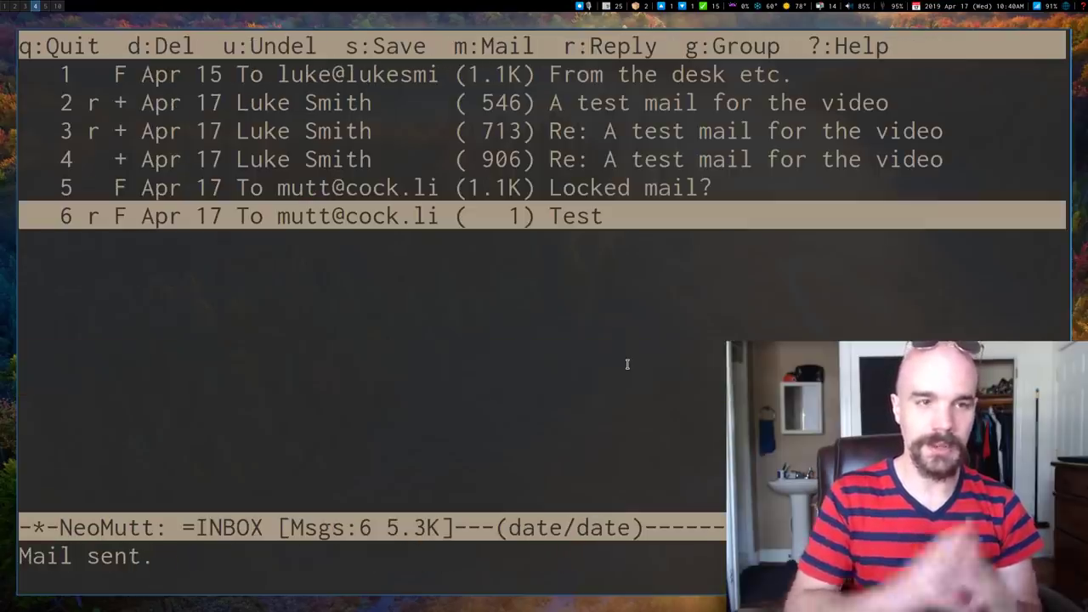
key(super+3)
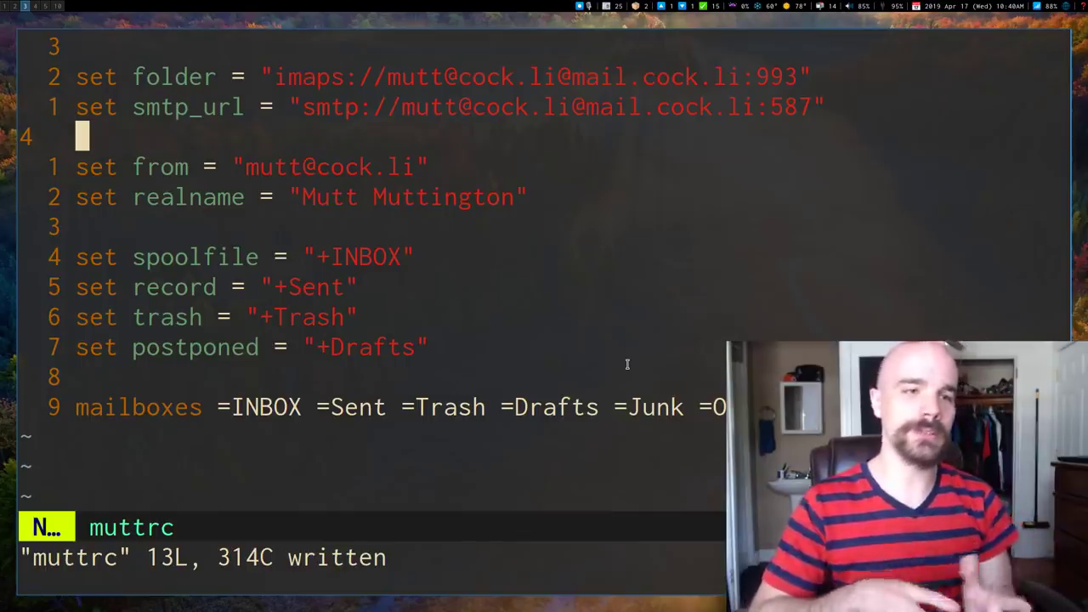
key(super+4)
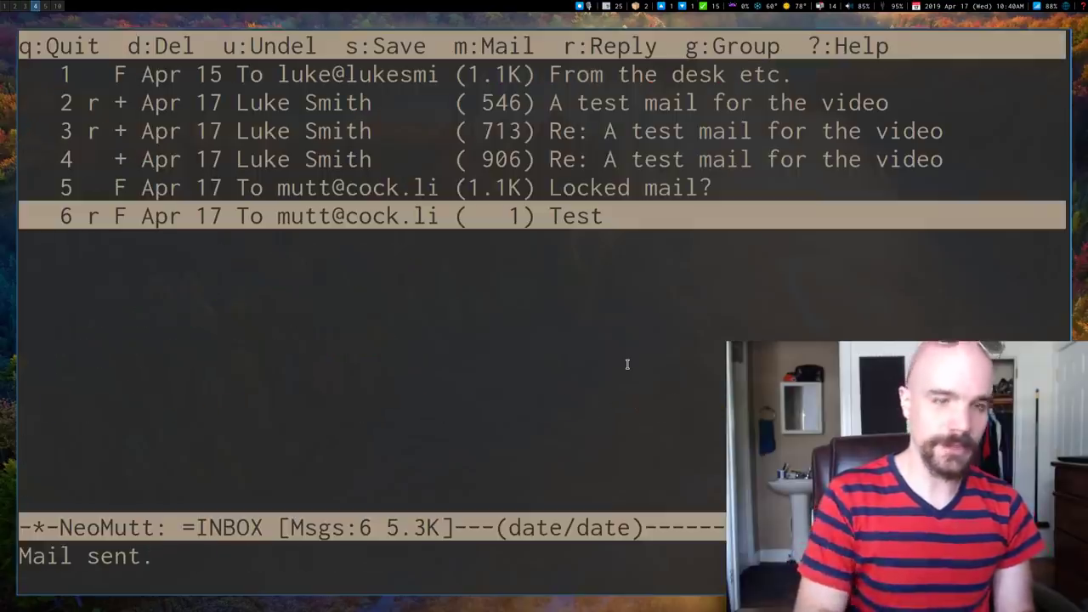
Quit NeoMutt, open the neomutt man page, then return to muttrc at the smtp_url line.
key(q)
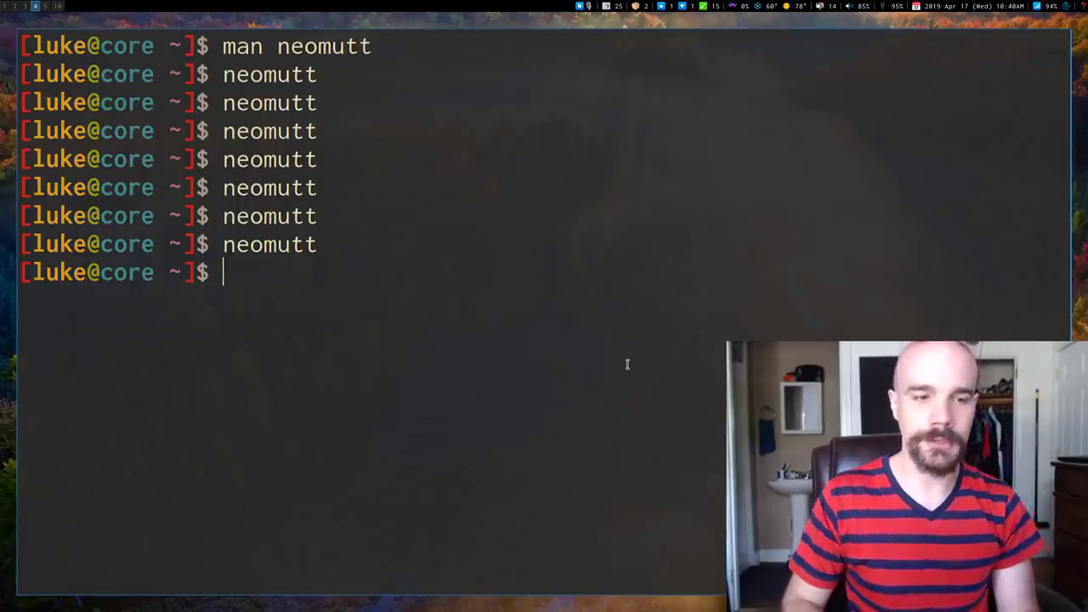
text(man ne)
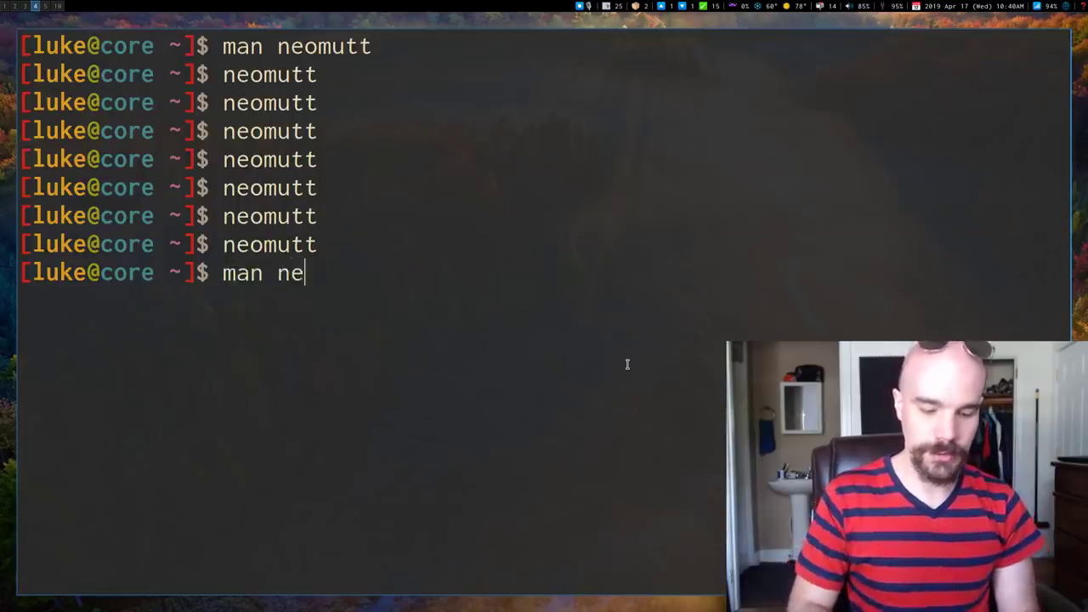
text(omutt)
key(Return)
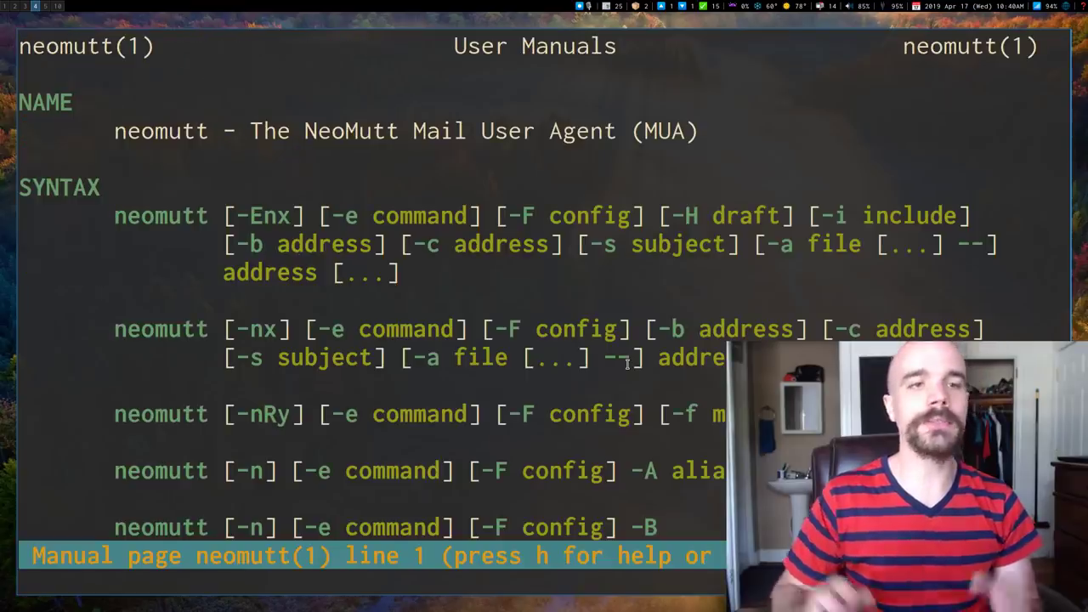
key(super+0)
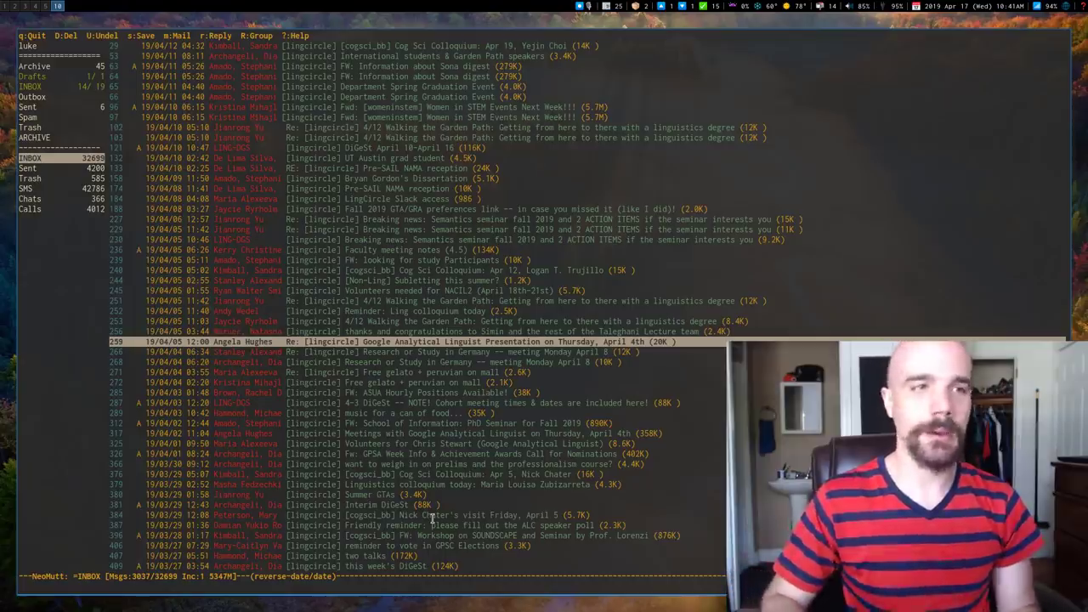
key(super+4)
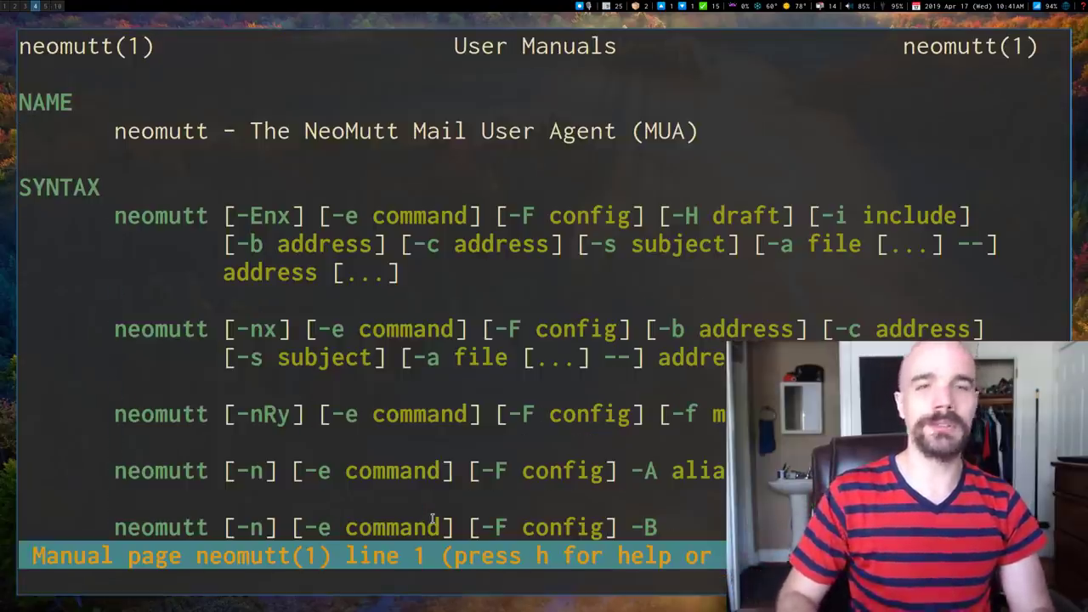
key(super+3)
key(k)
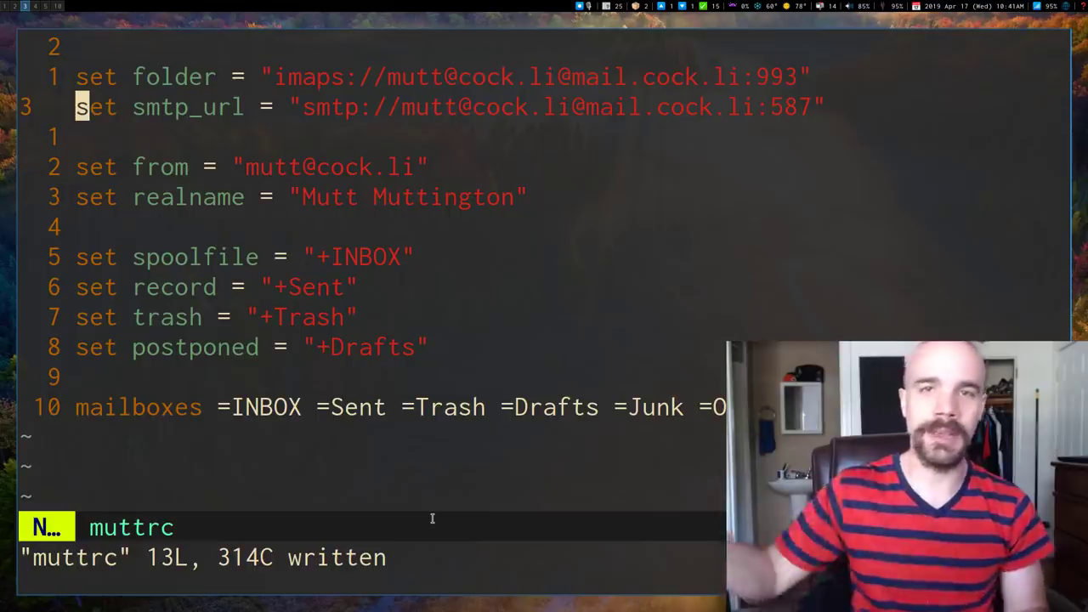
Add a set smtp_pass line with the account password below the smtp_url setting.
key(Return)
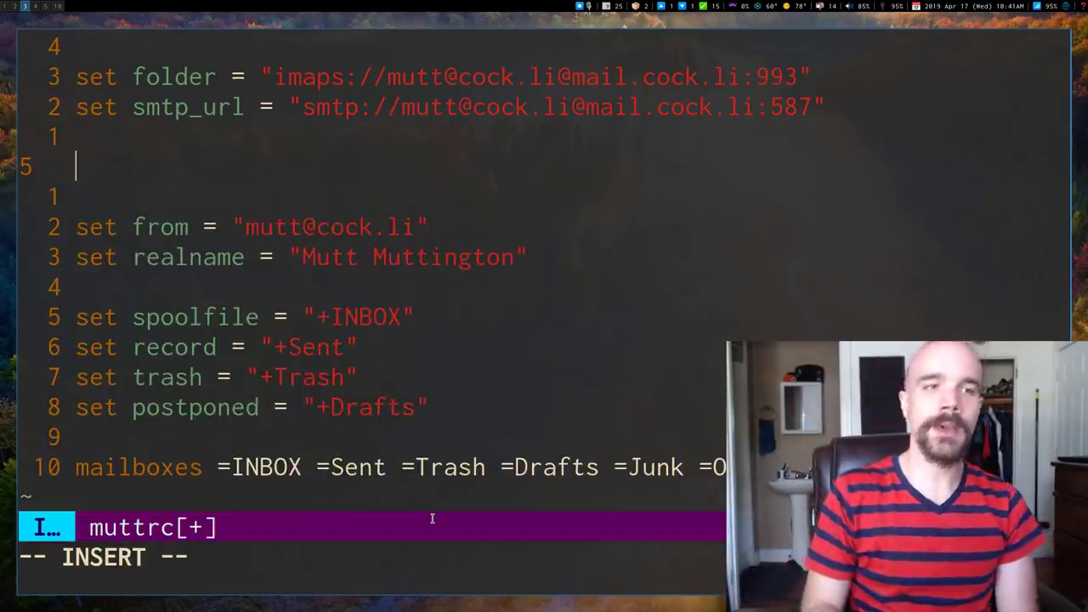
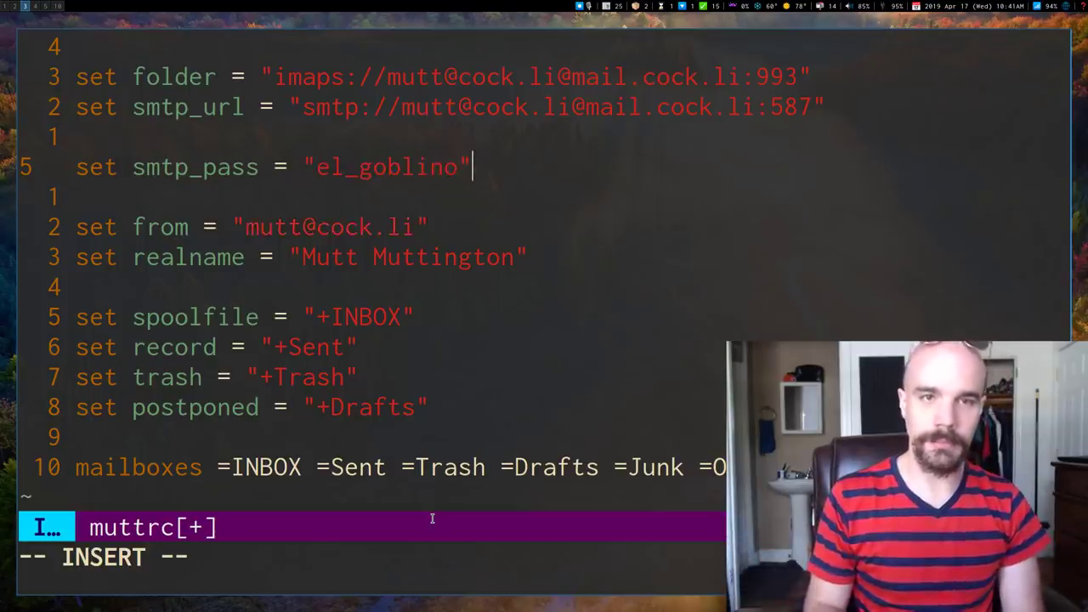
Add a matching set imap_pass line with the same account password.
key(Return)
text(set imap+p)
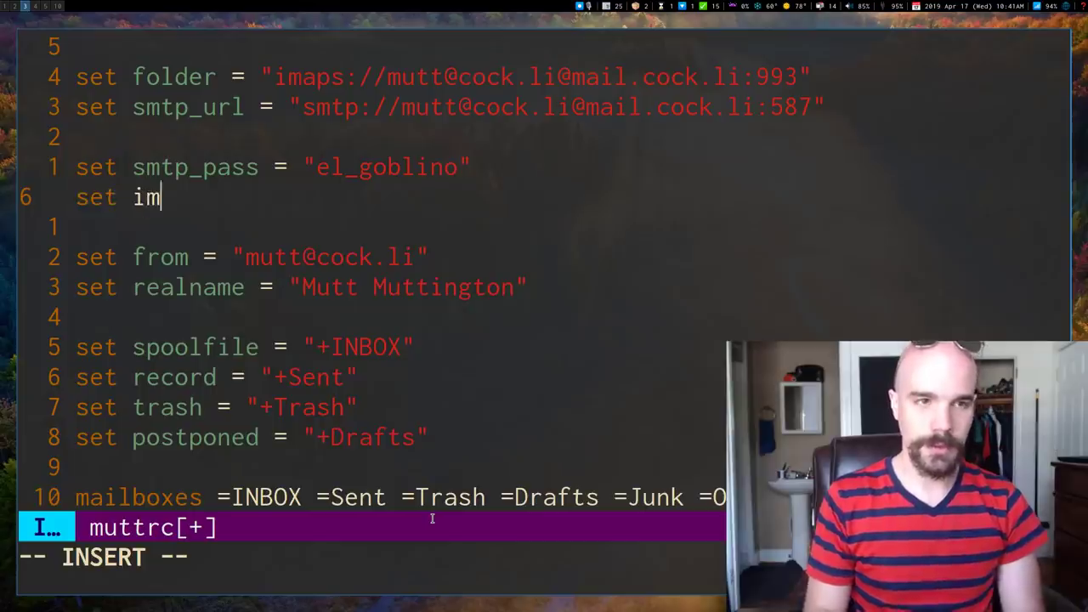
key(BackSpace)
key(BackSpace)
text(+)
key(BackSpace)
text(_pass =)
key(BackSpace)
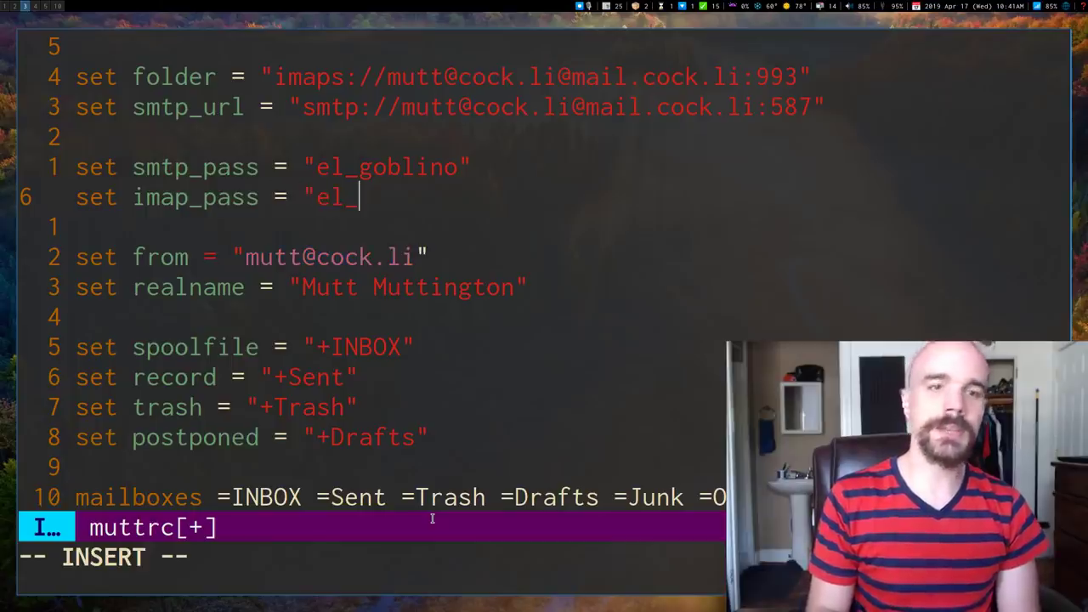
Save muttrc with both passwords and go back to the NeoMutt manual page.
key(Escape)
text(:w)
key(Return)
key(super+4)
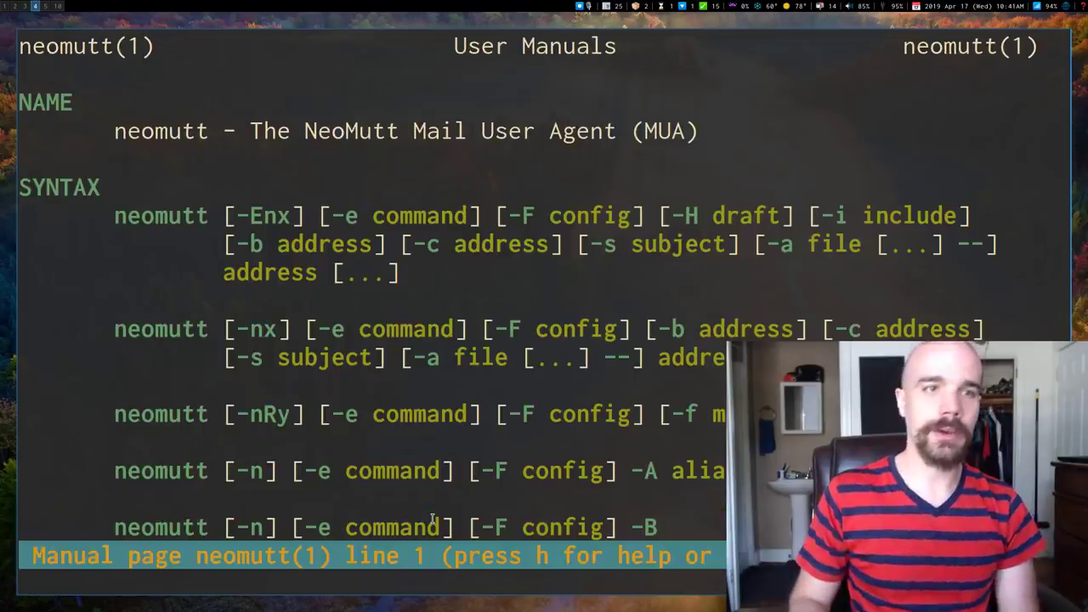
Quit the manual and relaunch neomutt by trimming the recalled man command.
key(q)
key(Up)
key(ctrl+a)
key(Delete)
key(Delete)
key(Delete)
key(Delete)
key(Return)
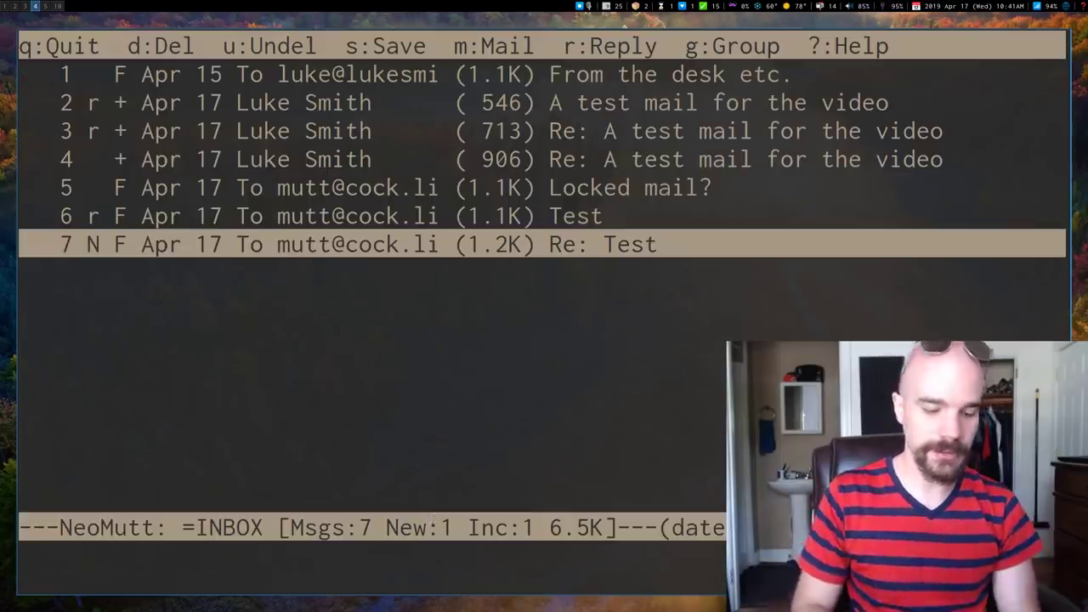
Reply to the latest Re: Test with 'This won't prompt me for a pass.' and send it.
key(r)
key(Return)
key(Return)
key(Return)
key(shift+o)
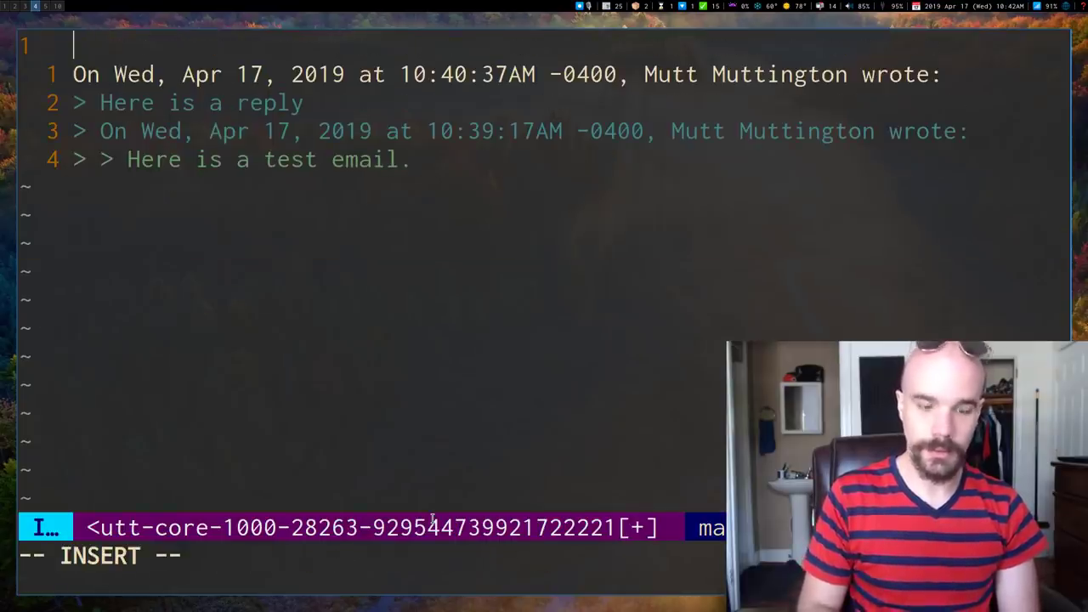
text(This won't pr)
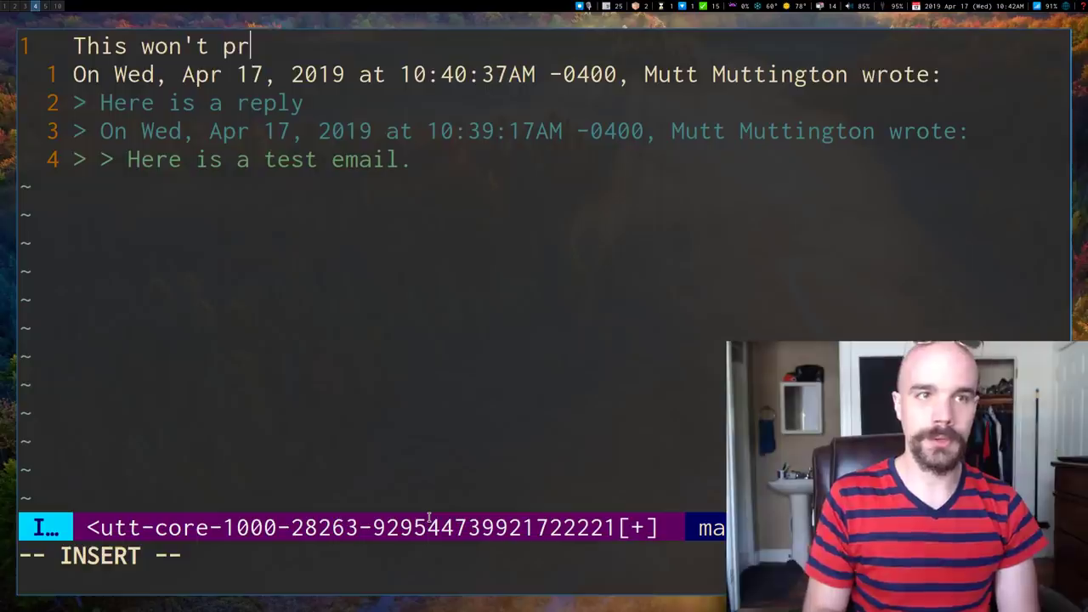
text(ompy)
key(BackSpace)
key(BackSpace)
text(t me for a pa)
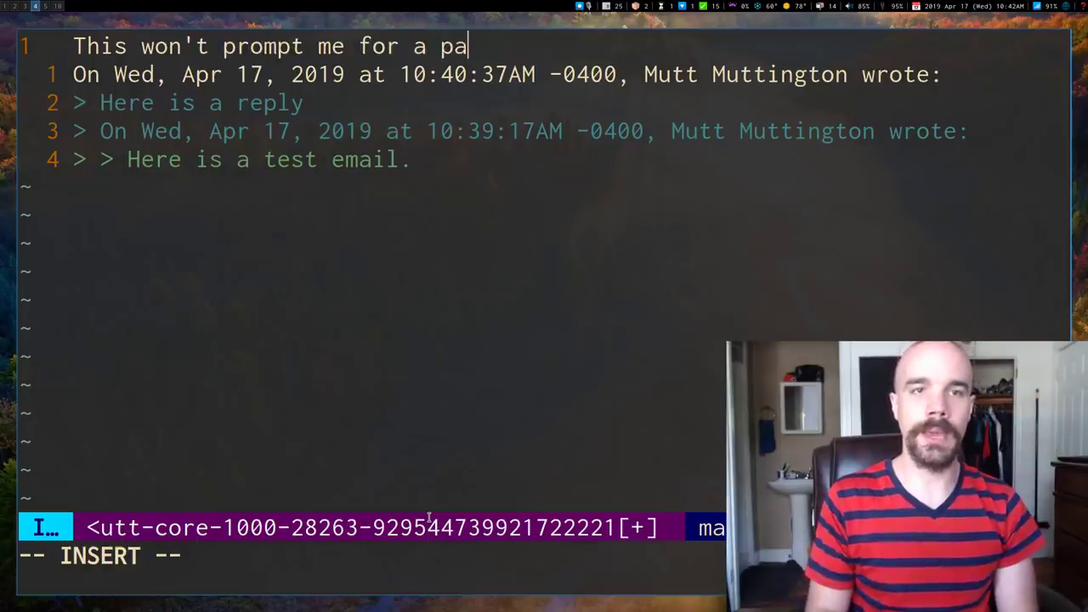
text(ss.)
key(Escape)
text(:wq)
key(Return)
key(y)
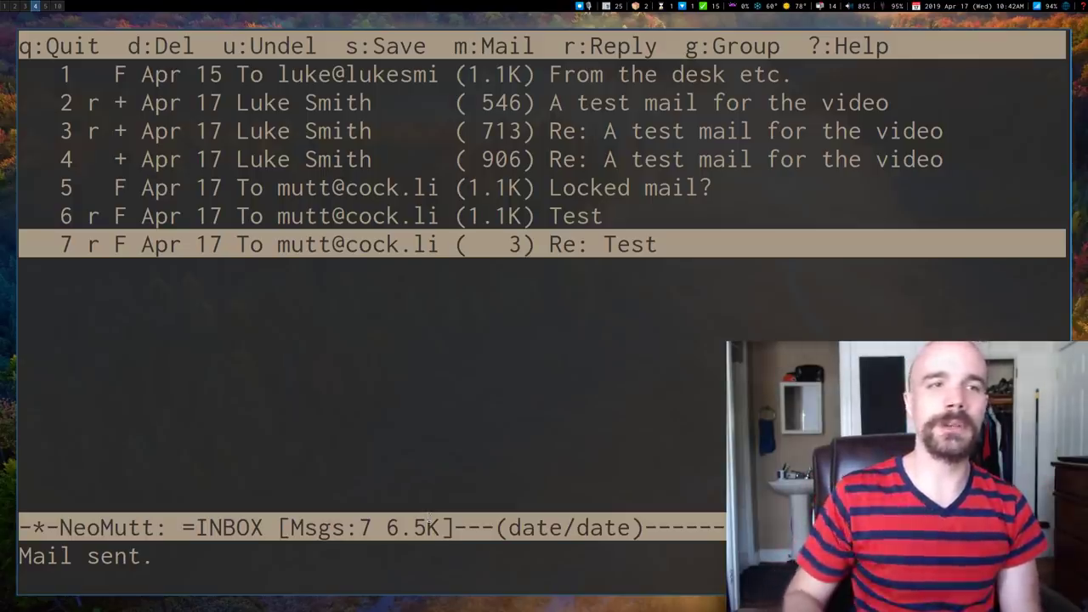
Look across the workspaces (muttrc editor, both inboxes, cock.li site), ending at the muttrc editor.
key(super+3)
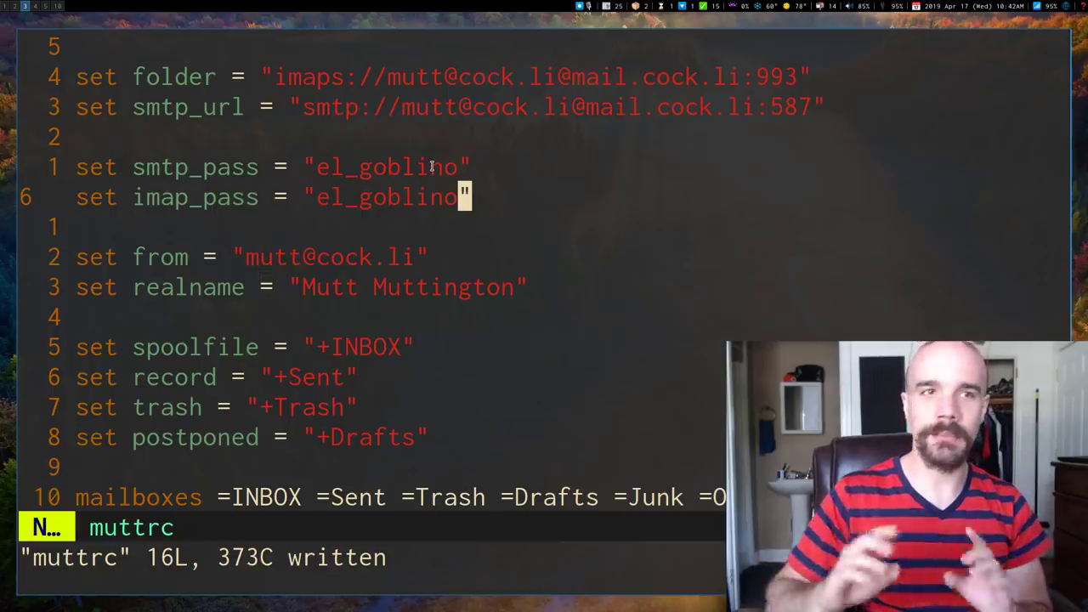
key(super+4)
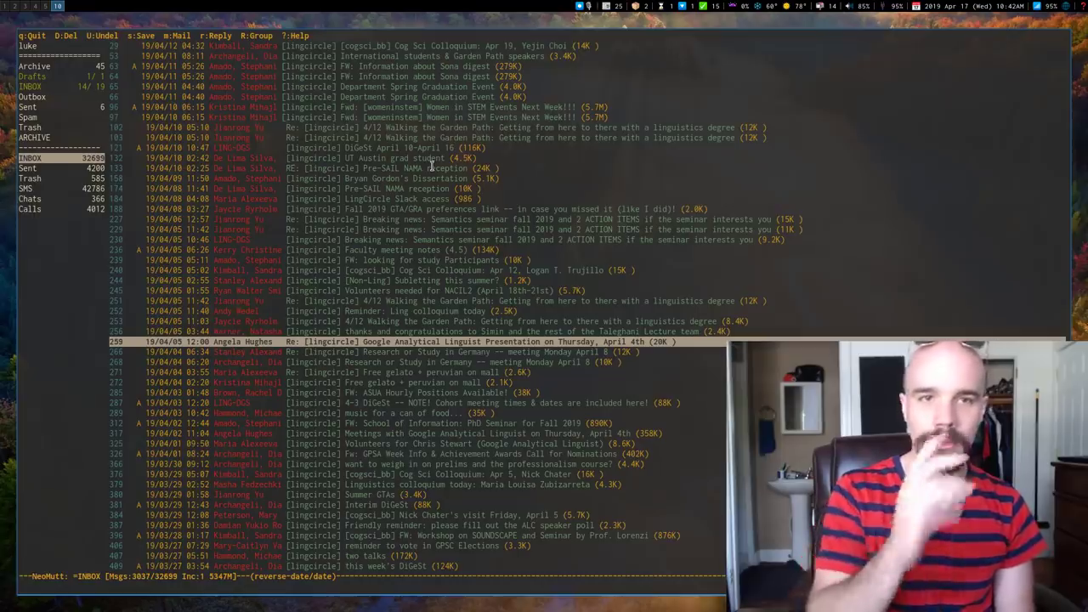
key(super+4)
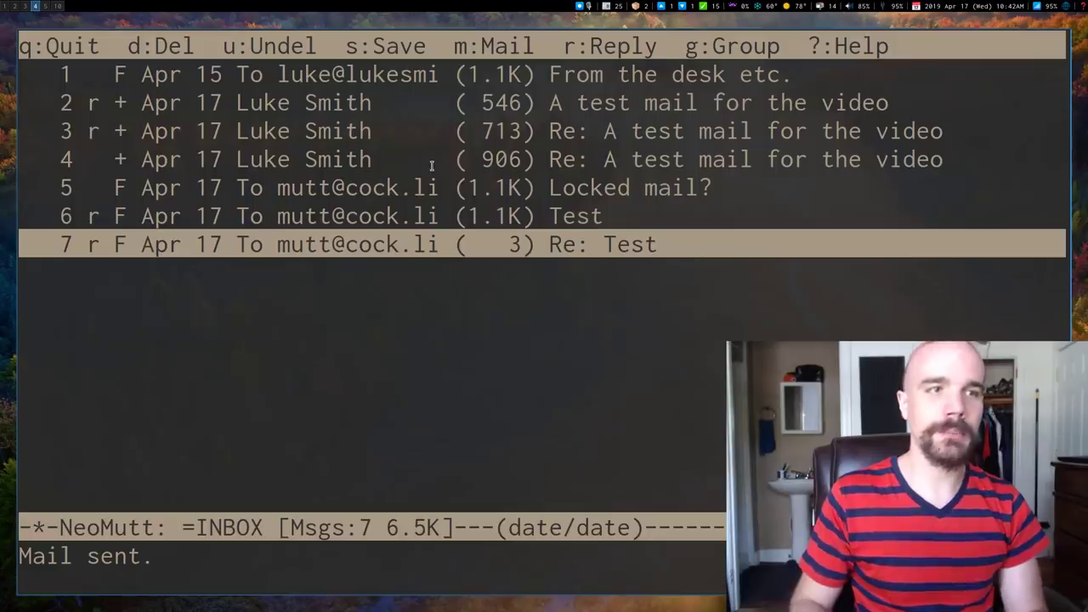
key(super+2)
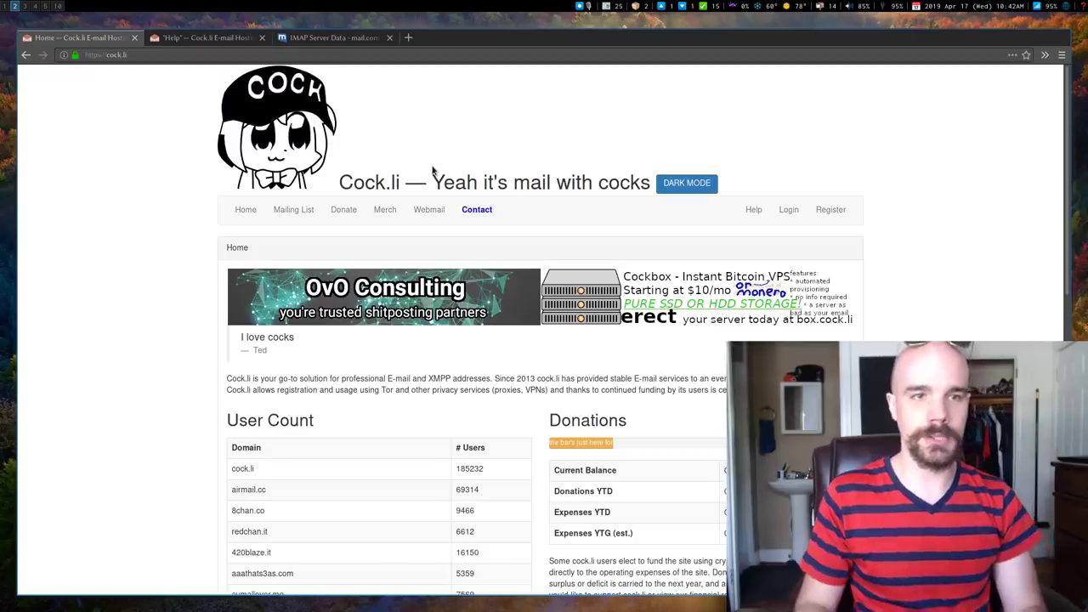
key(super+3)
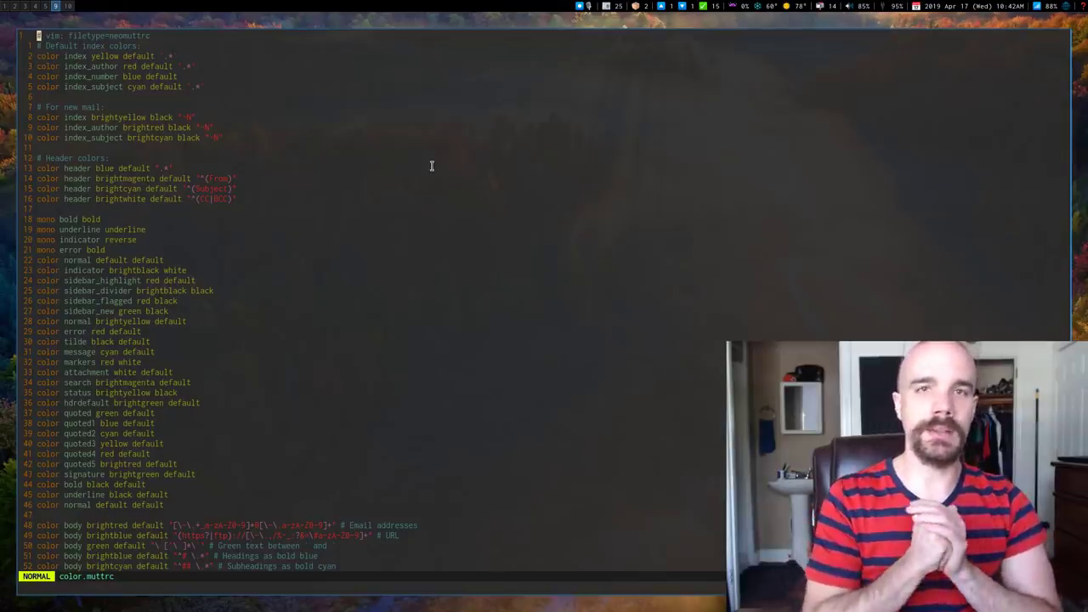
Browse color.muttrc from bottom to top, close it, and copy it into .config/mutt/.
key(G)
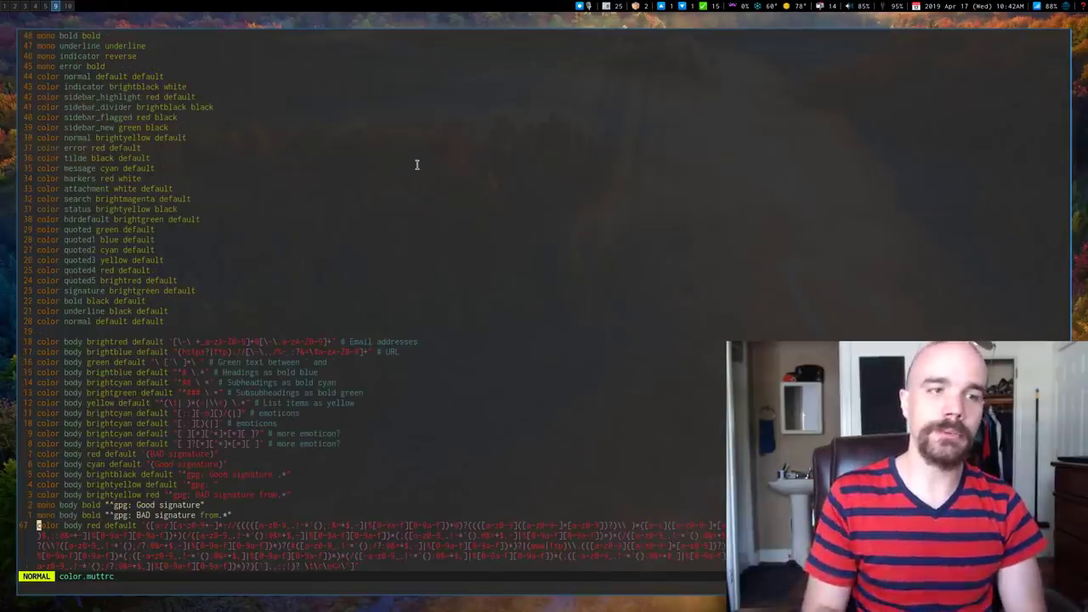
key(g)
key(g)
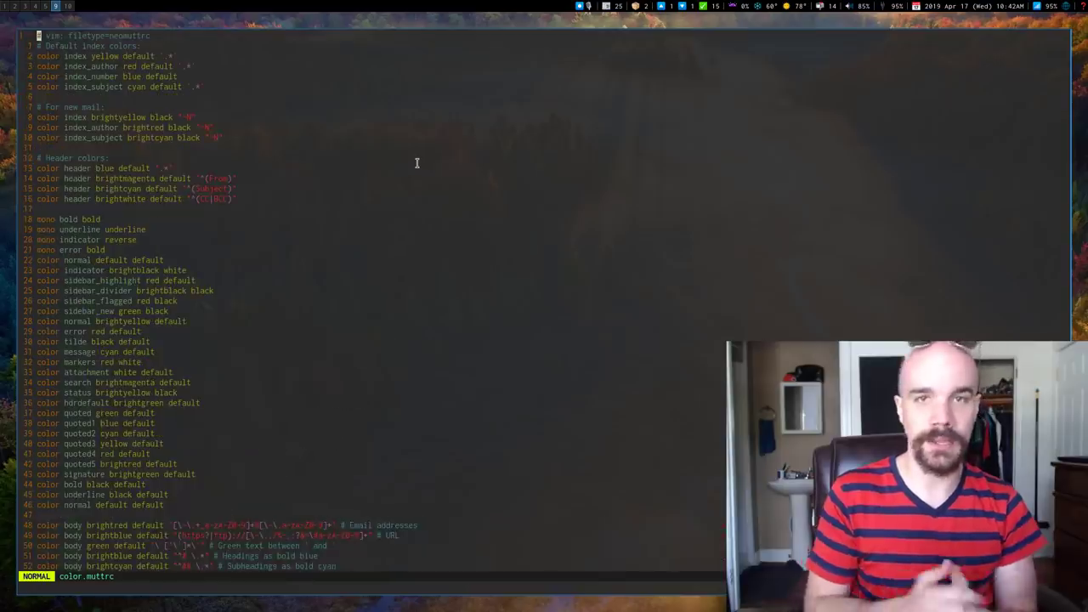
text(:q)
key(Return)
text(cp)
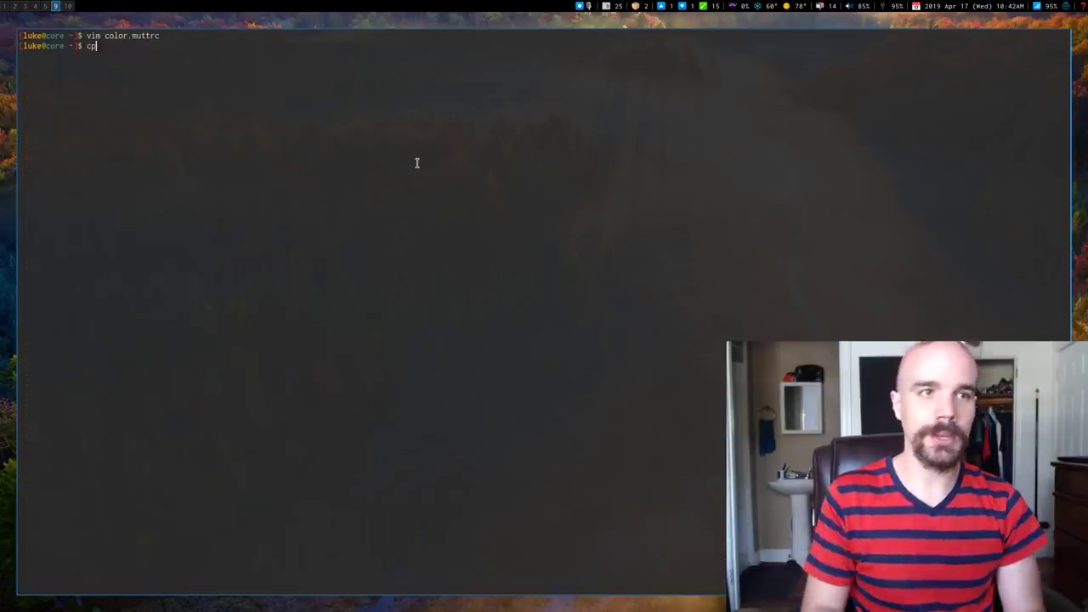
text( color.muttrc .config/mutt/)
key(Return)
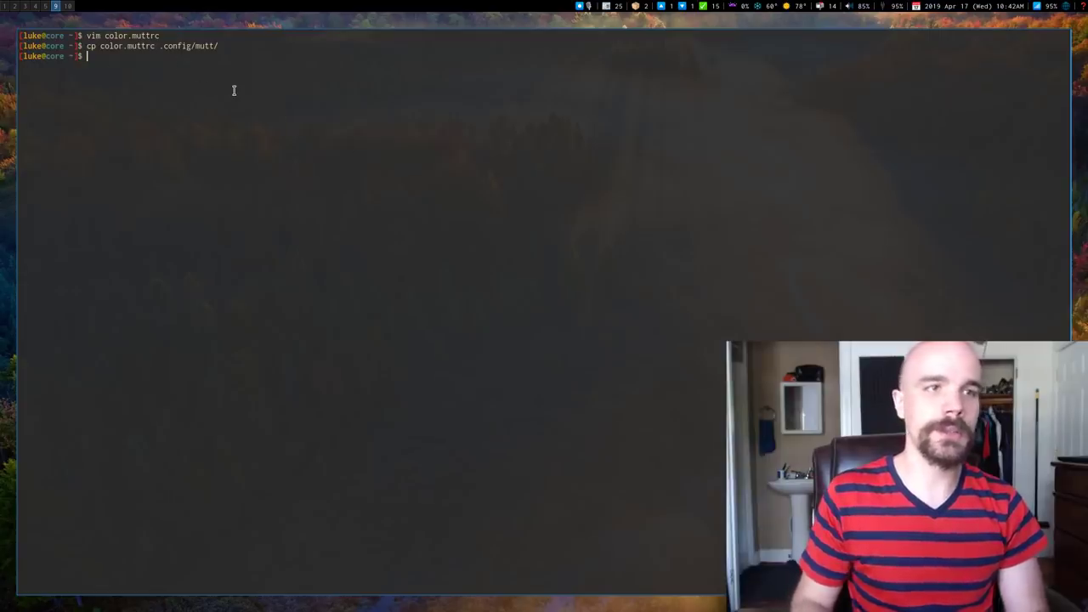
Append 'source color.muttrc' as the final line of muttrc and save it.
key(super+3)
key(shift+g)
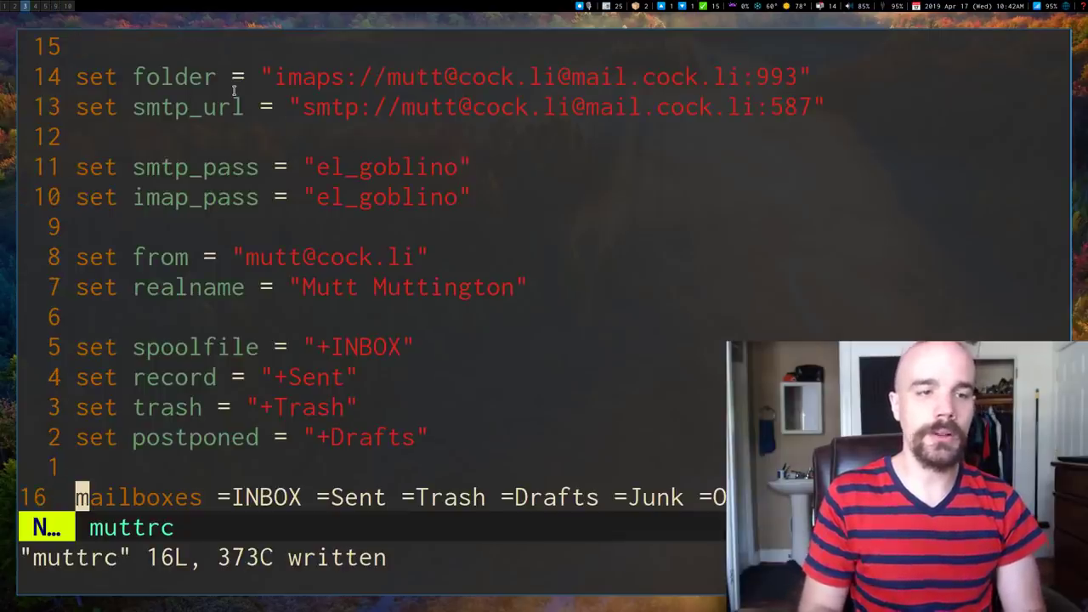
key(z)
key(z)
key(o)
key(Return)
text(sou)
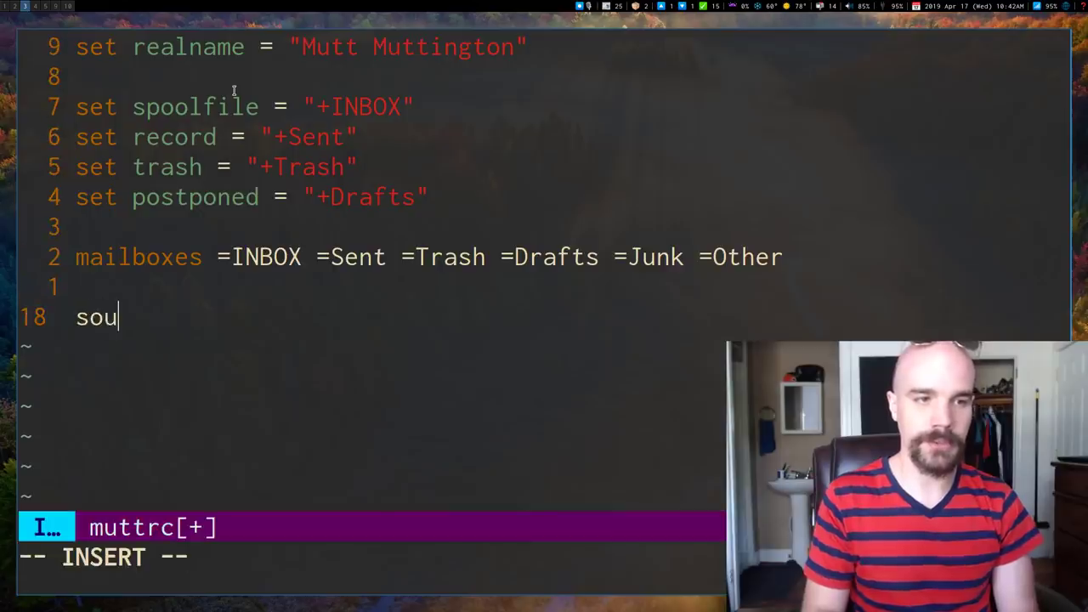
text(rce colors.)
key(super+2)
key(super+3)
key(BackSpace)
key(BackSpace)
text(.)
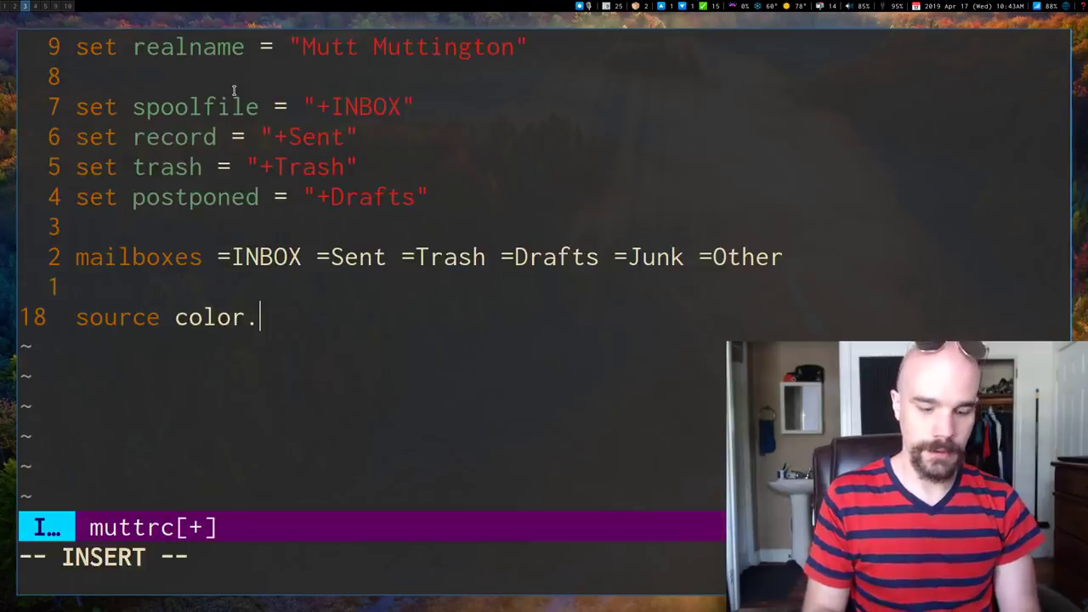
text(muttrc)
key(Escape)
text(:w)
key(Return)
key(super+4)
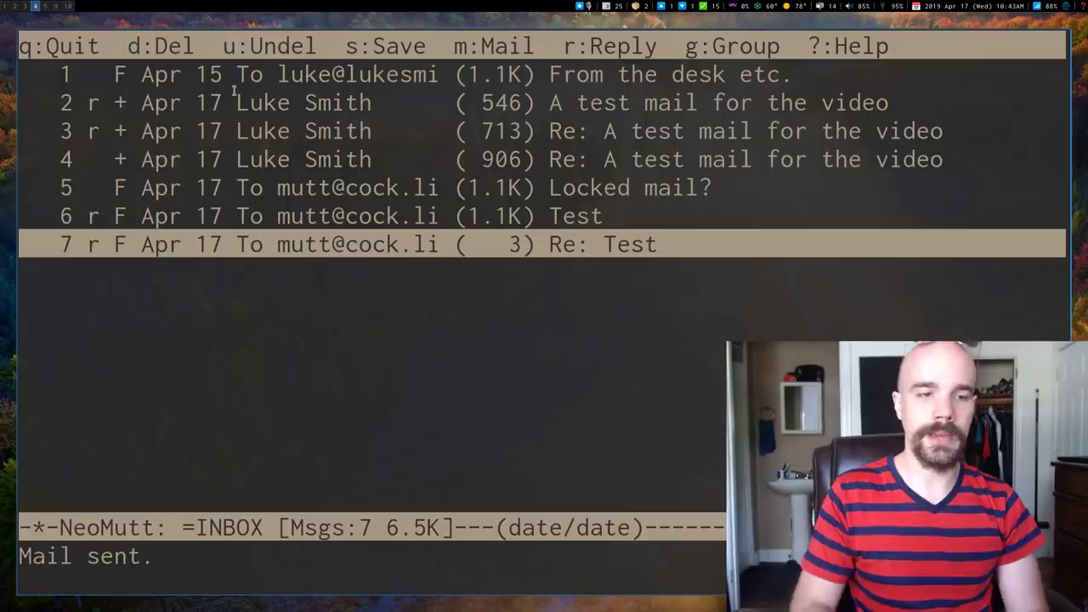
Restart neomutt to load the colors, open color.muttrc in Vim, then view the colored index.
text(q)
text(neomutt)
key(Return)
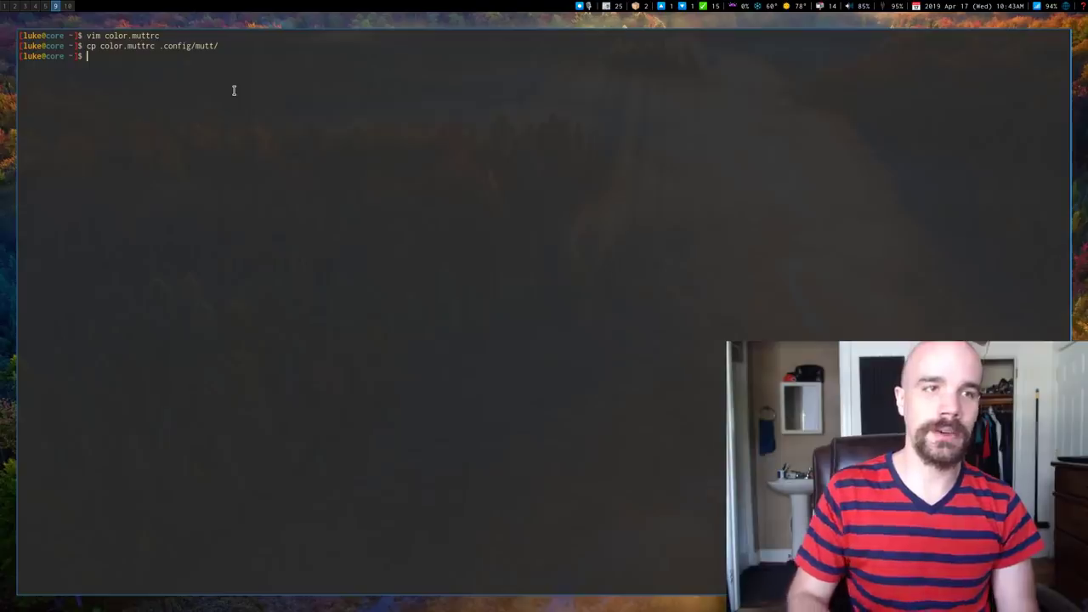
text(vim color.muttrc)
key(Return)
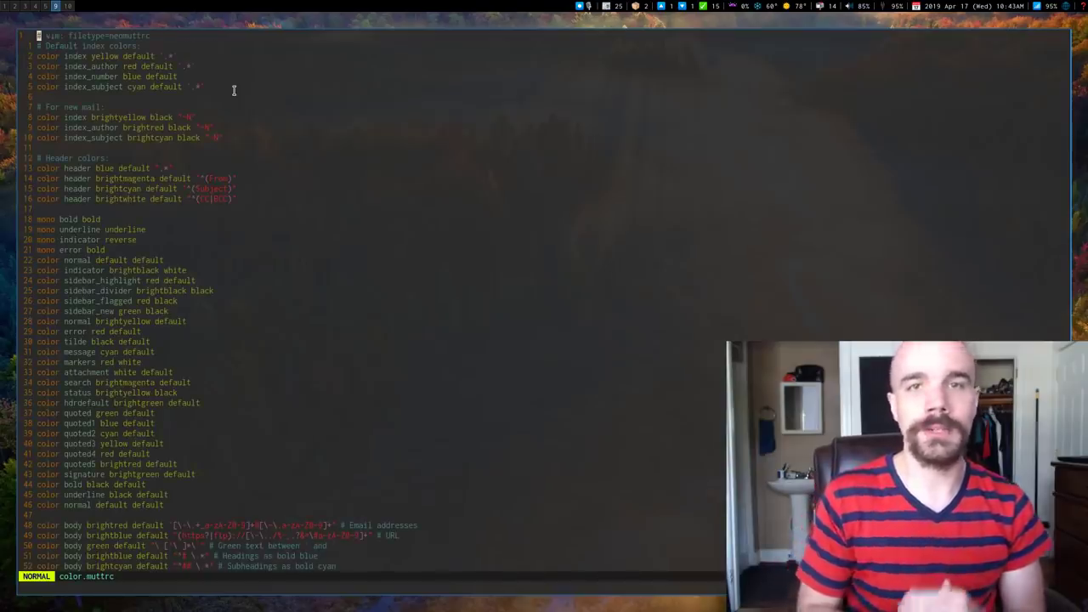
key(super+4)
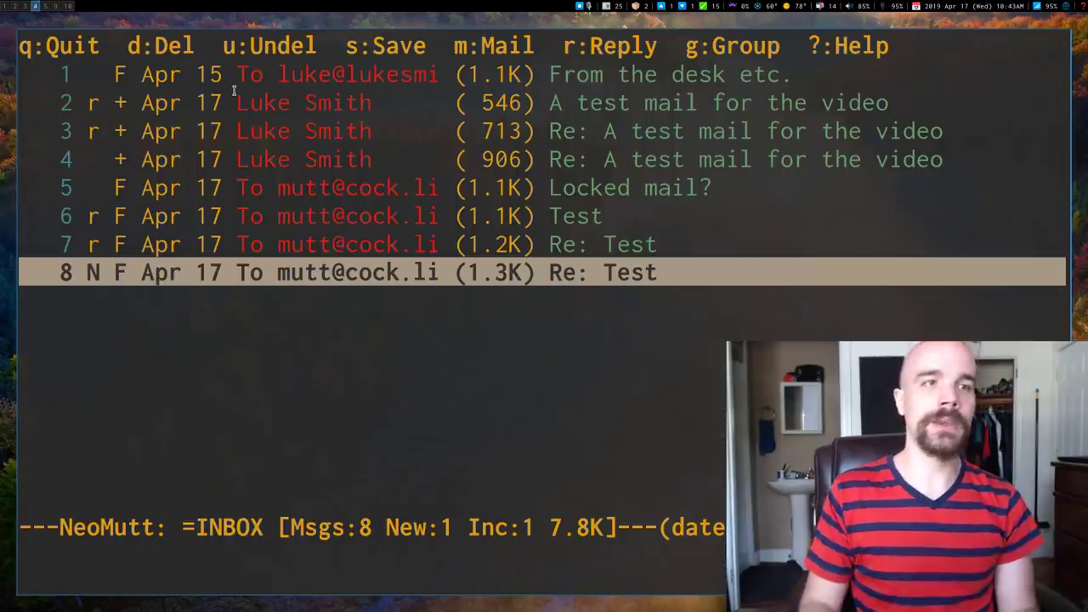